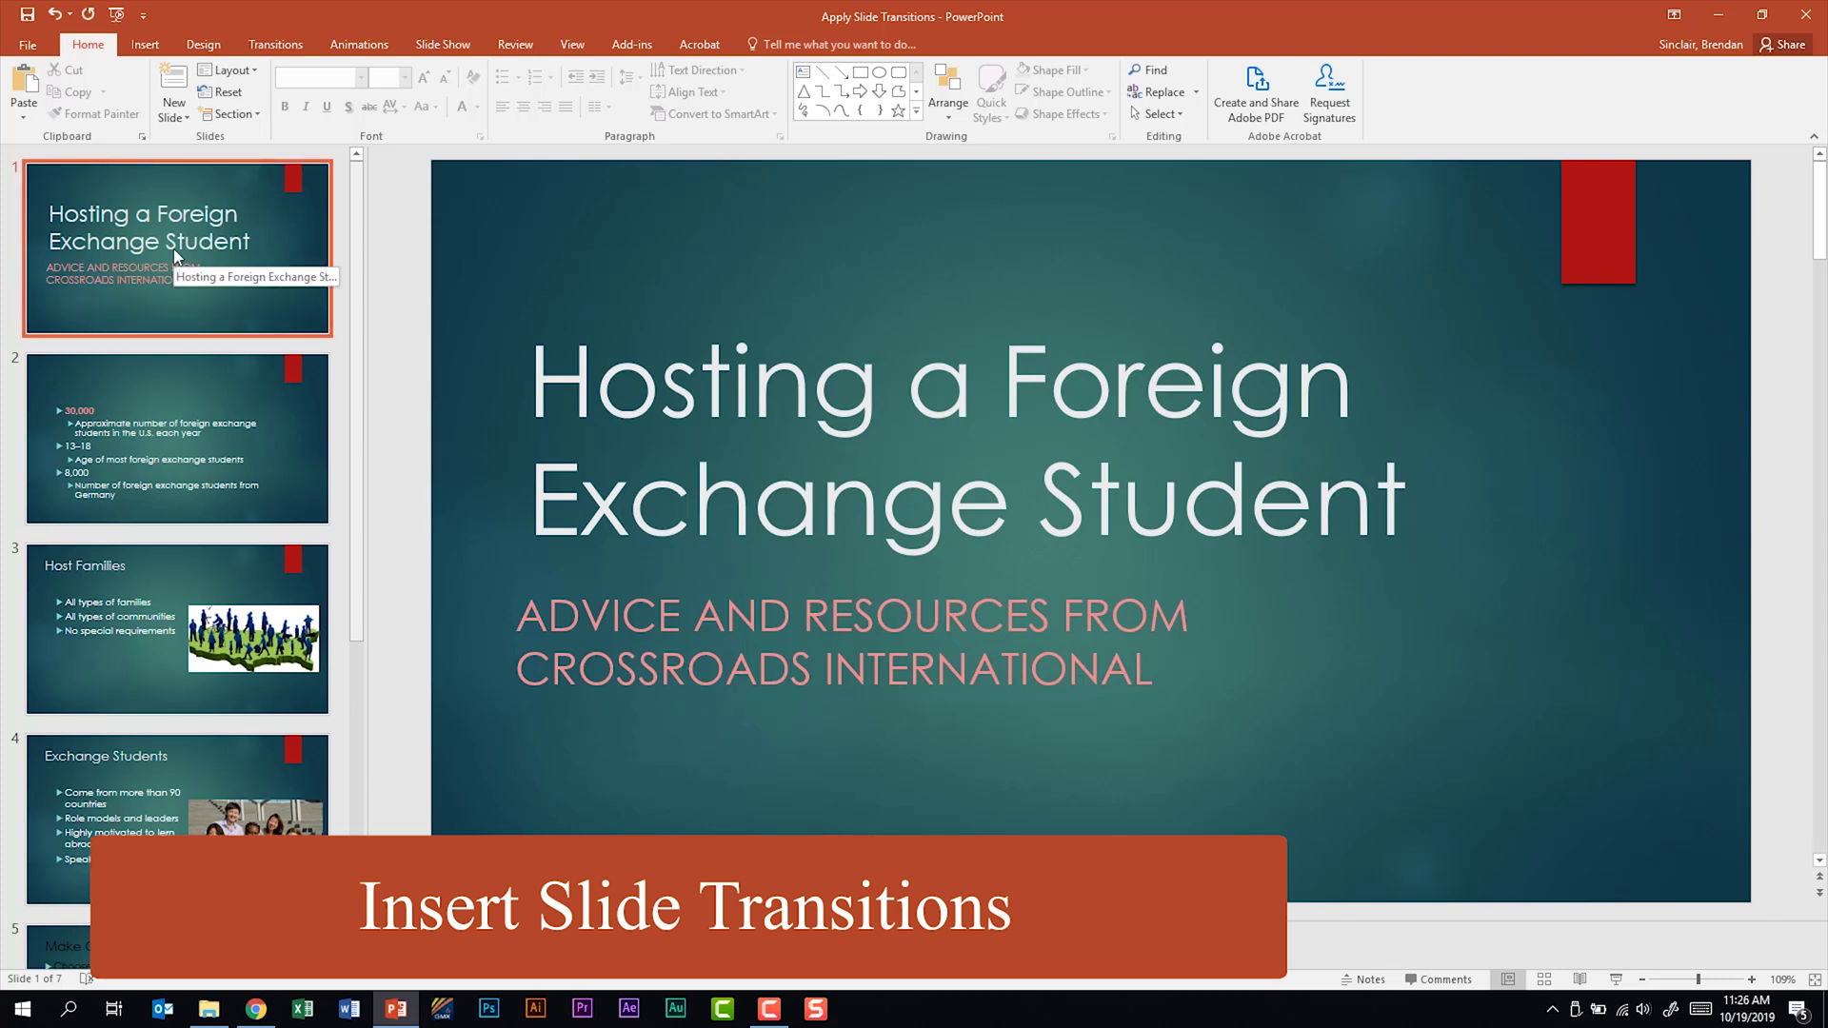
- Apply the Ripple transition (01.40 duration) to the title slide and preview it
click(276, 44)
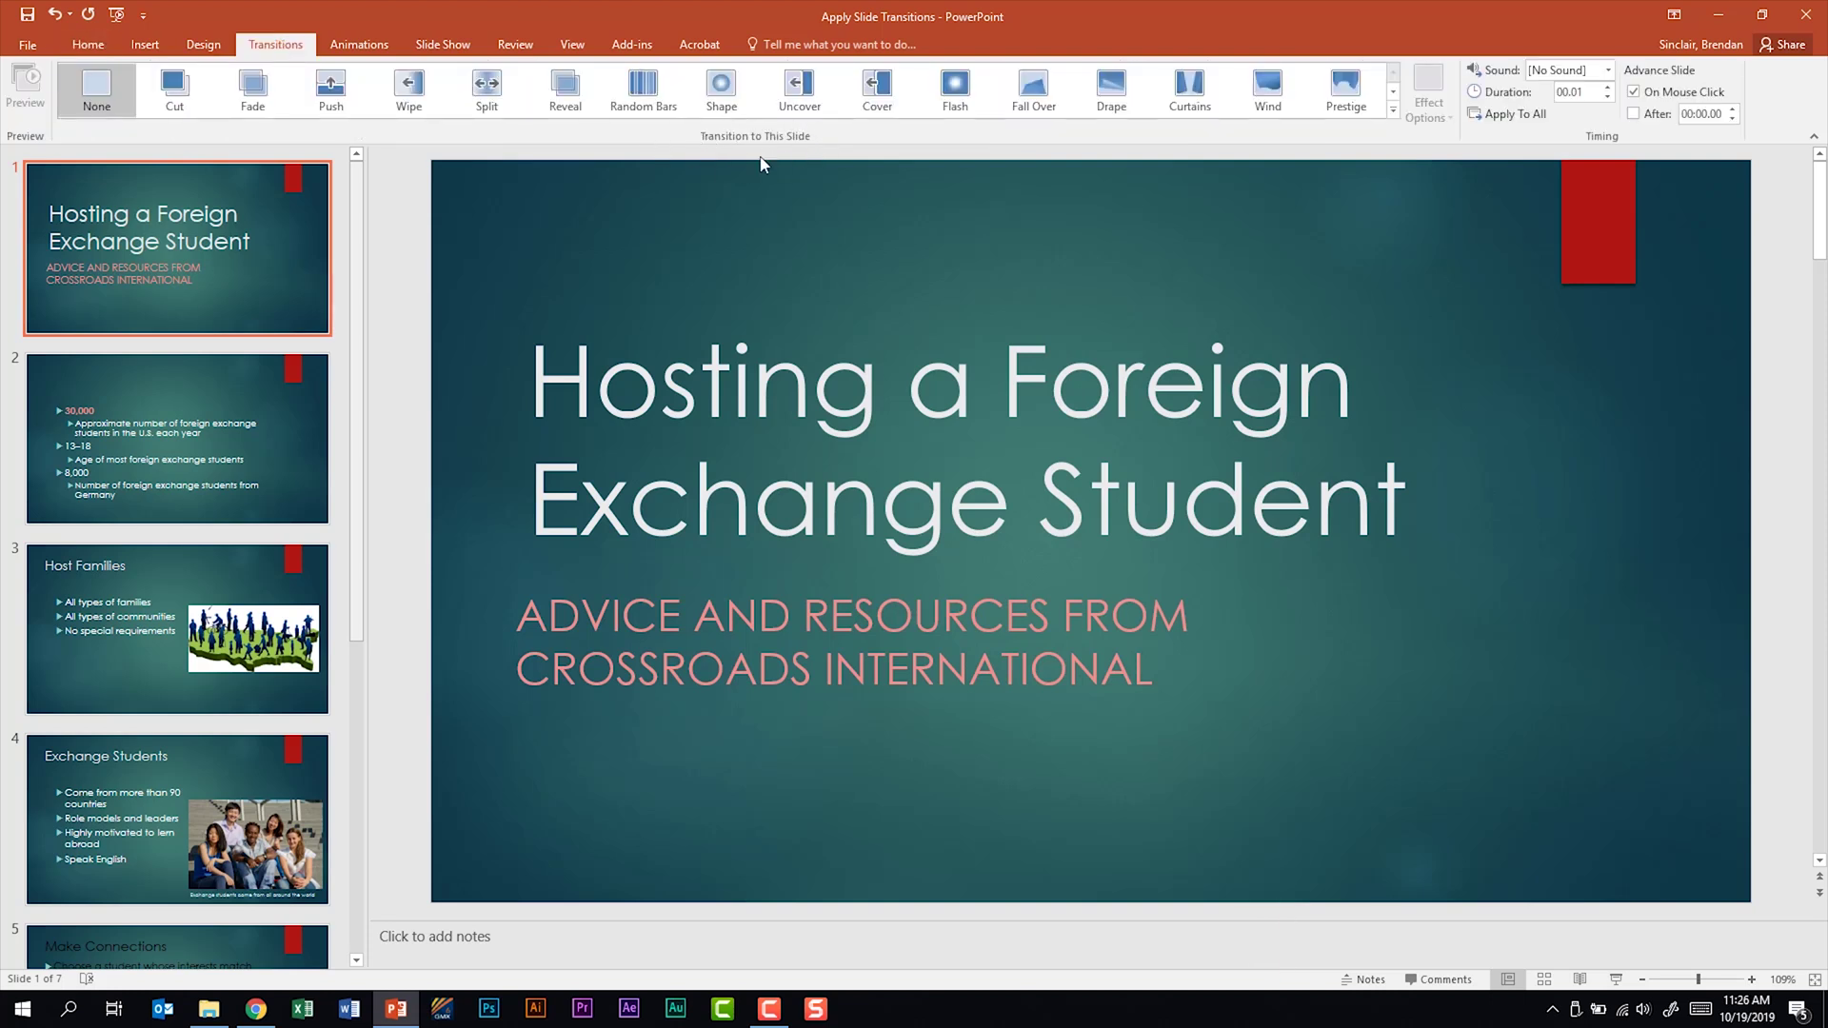
click(1392, 113)
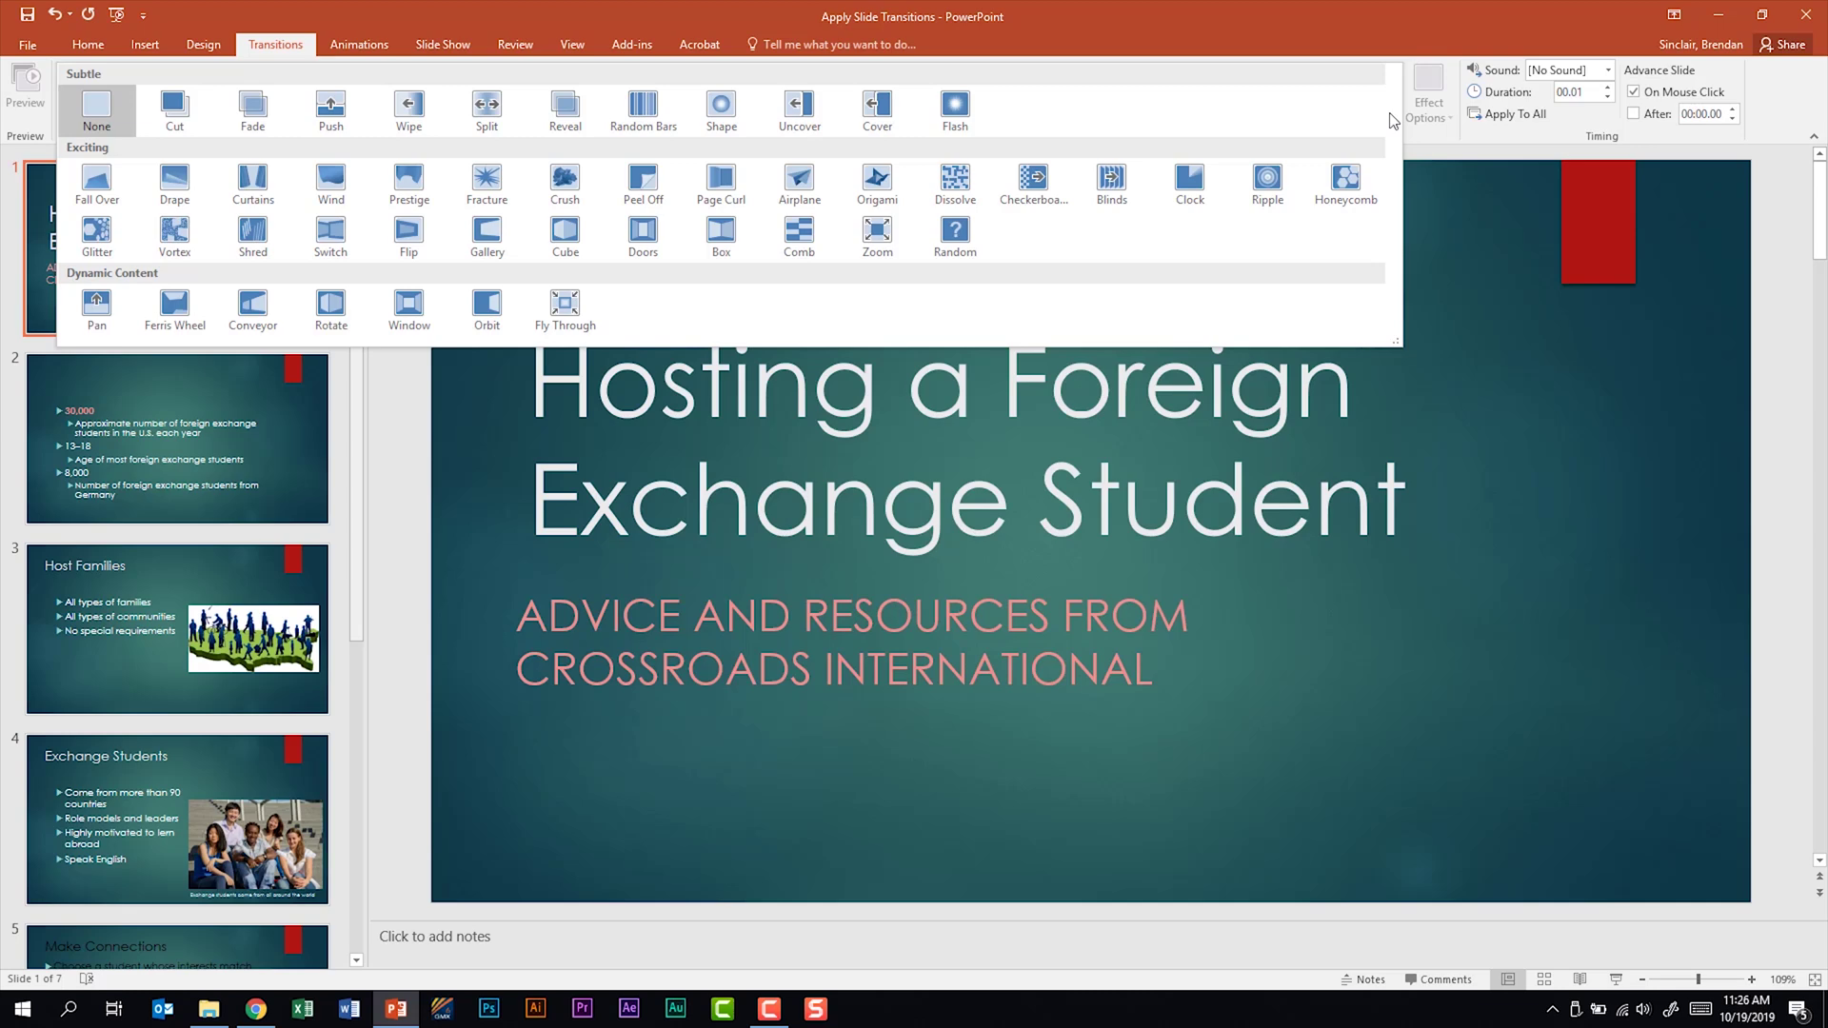
click(1262, 187)
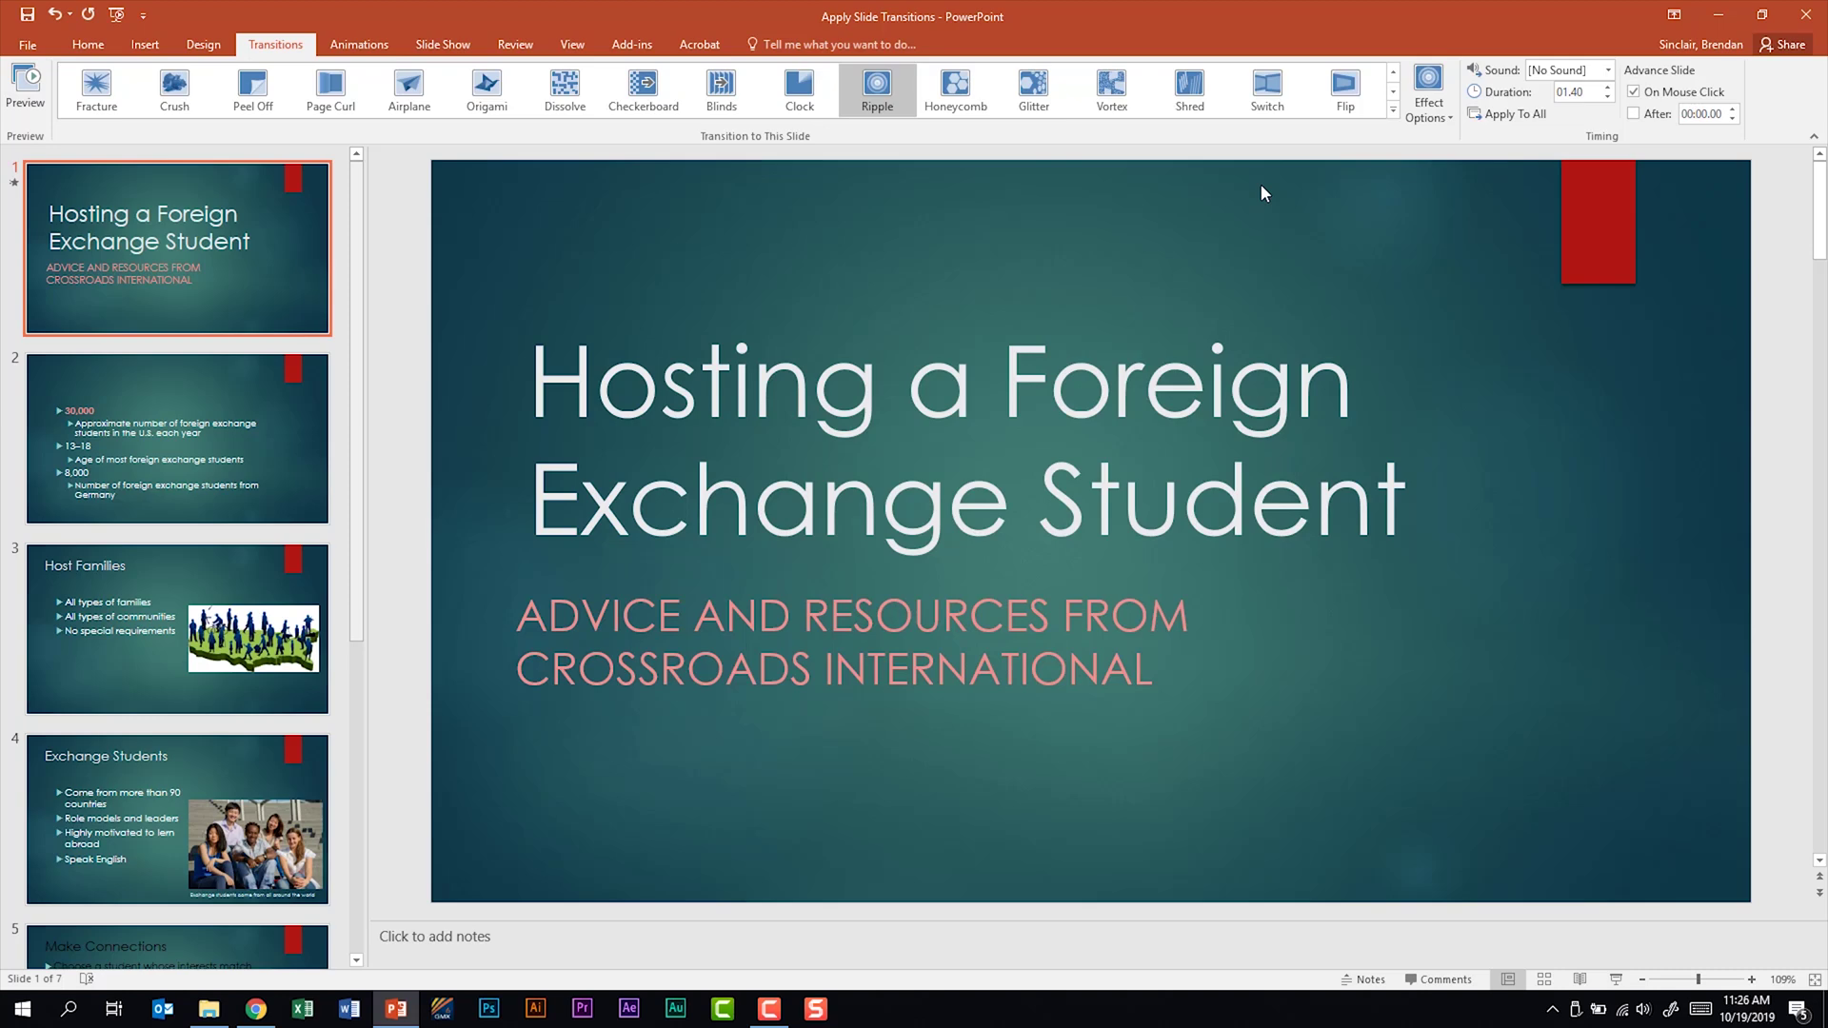
click(29, 90)
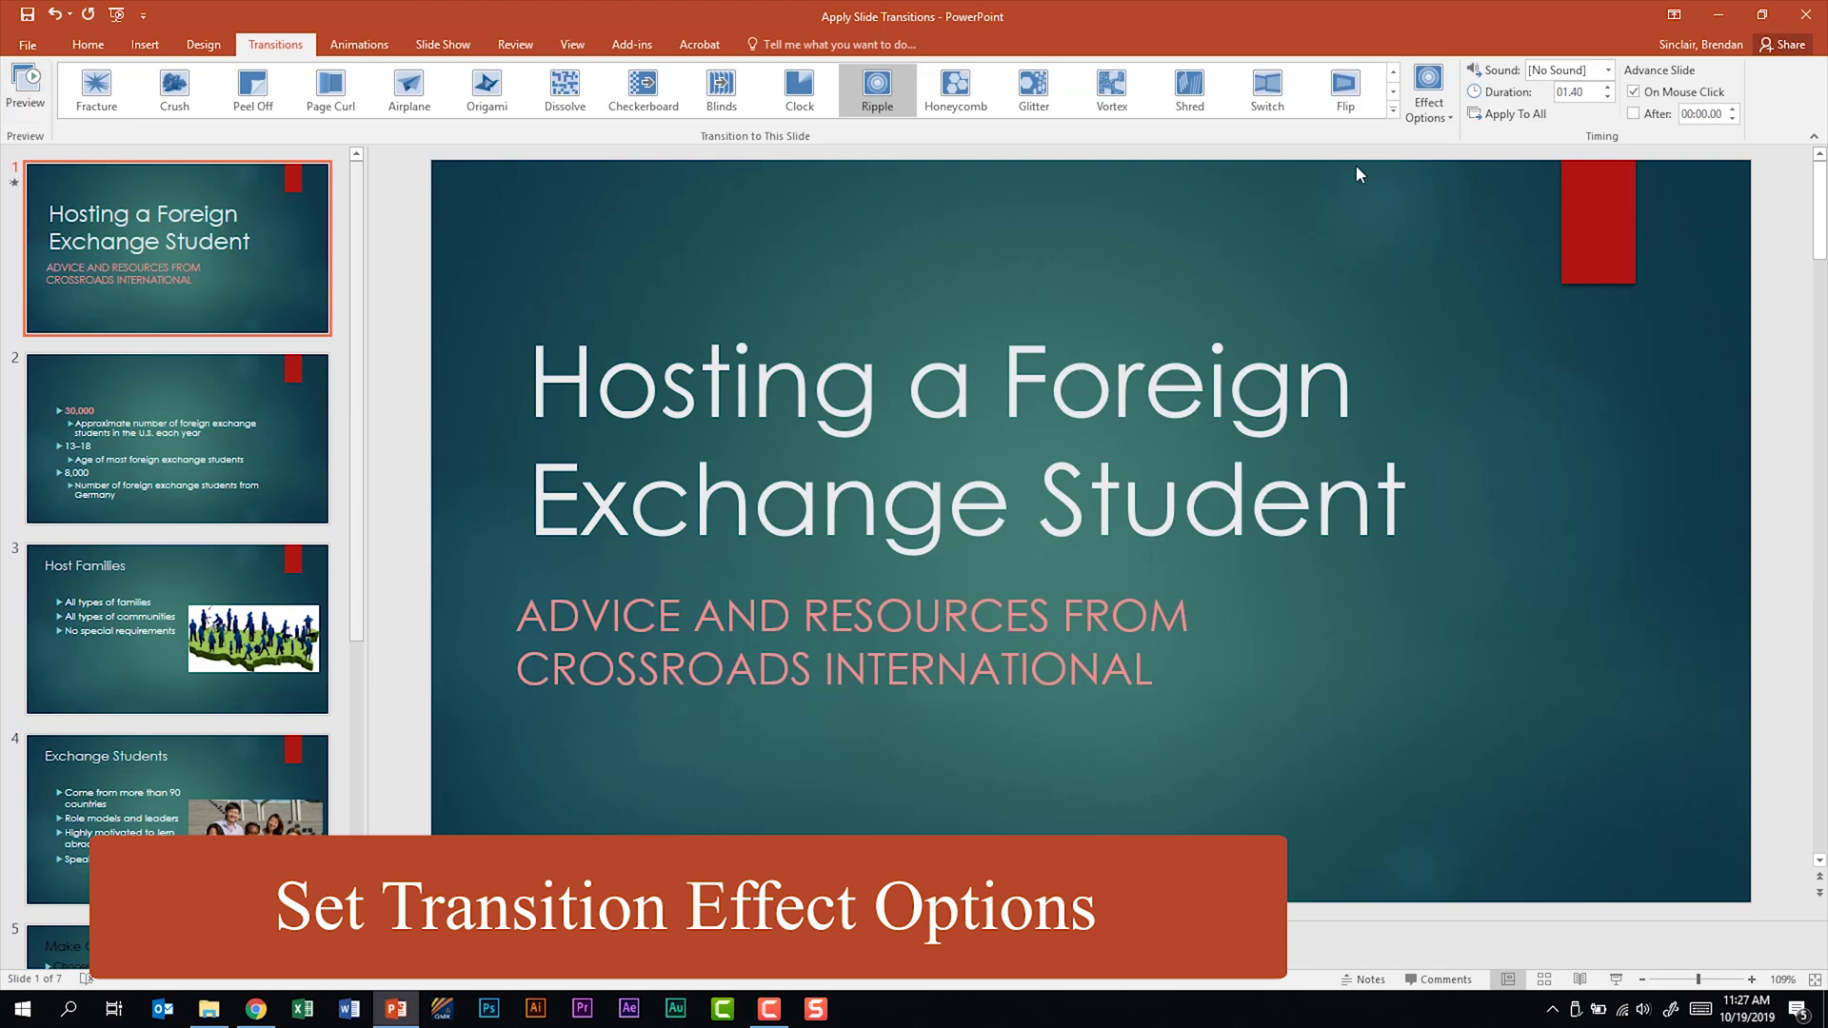
- Set the title slide's Ripple effect option to From Top-Right
click(1449, 118)
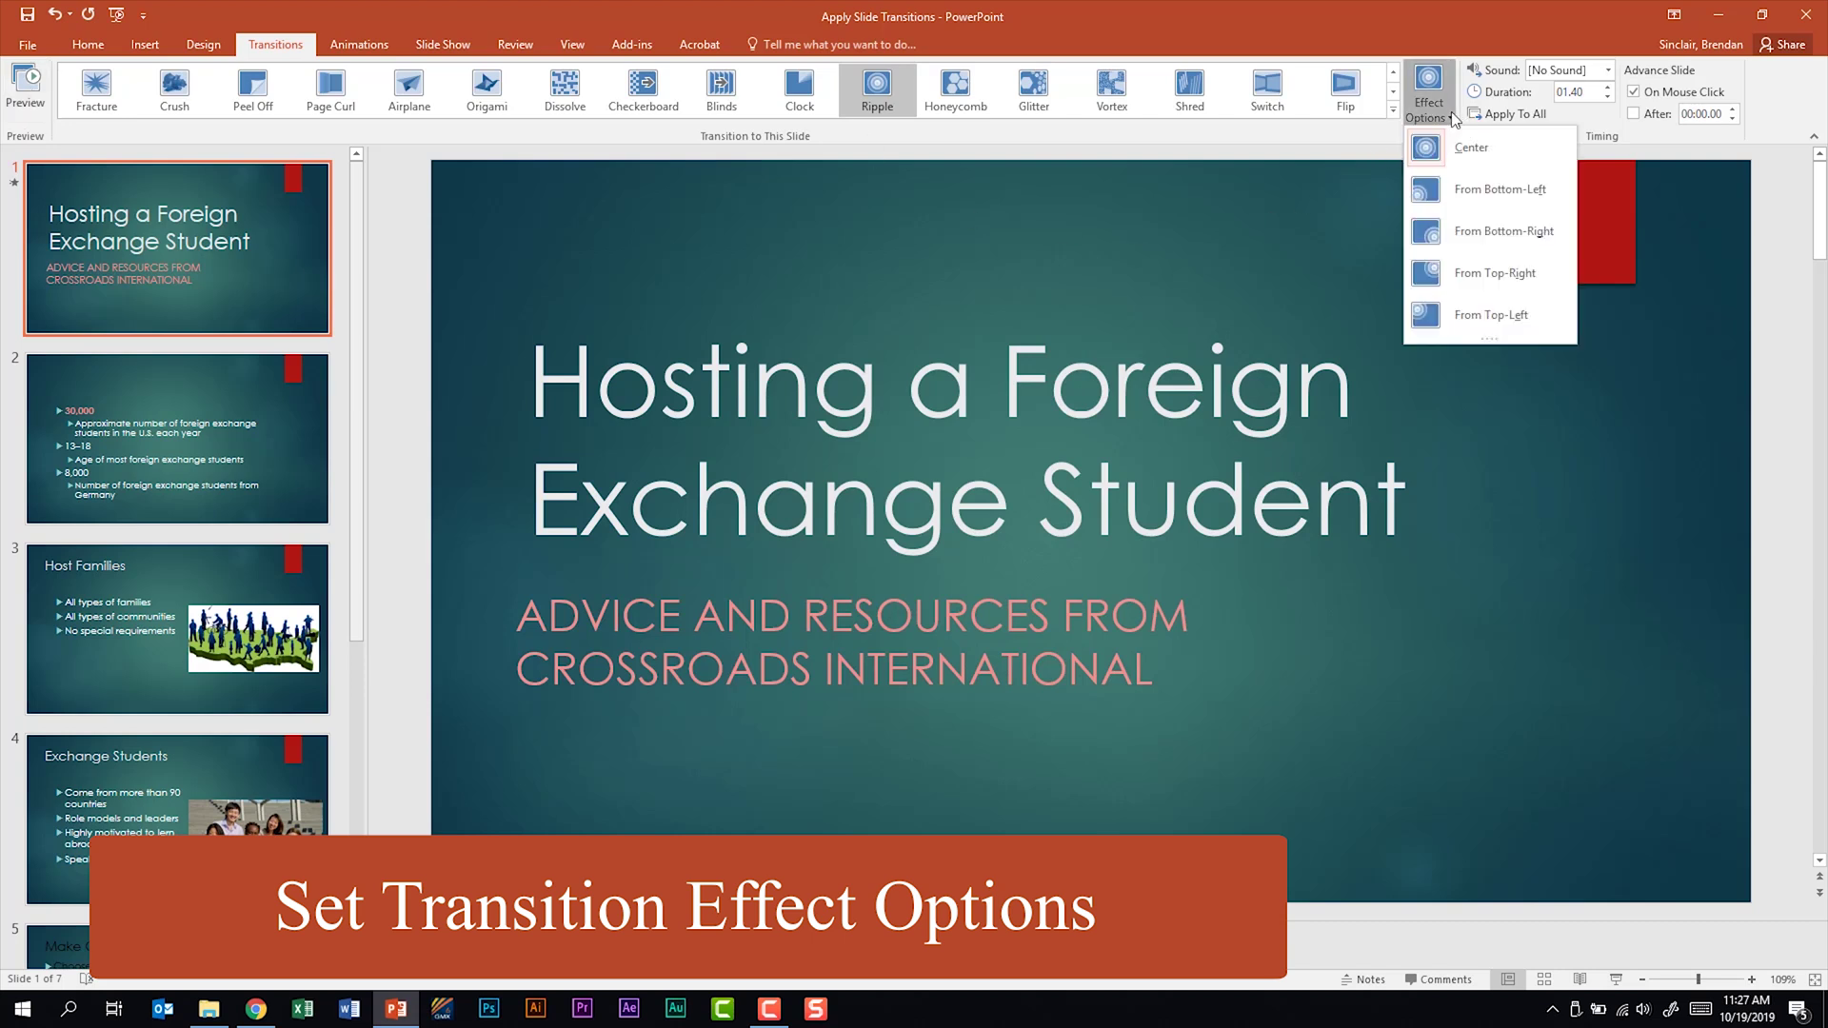
click(1524, 276)
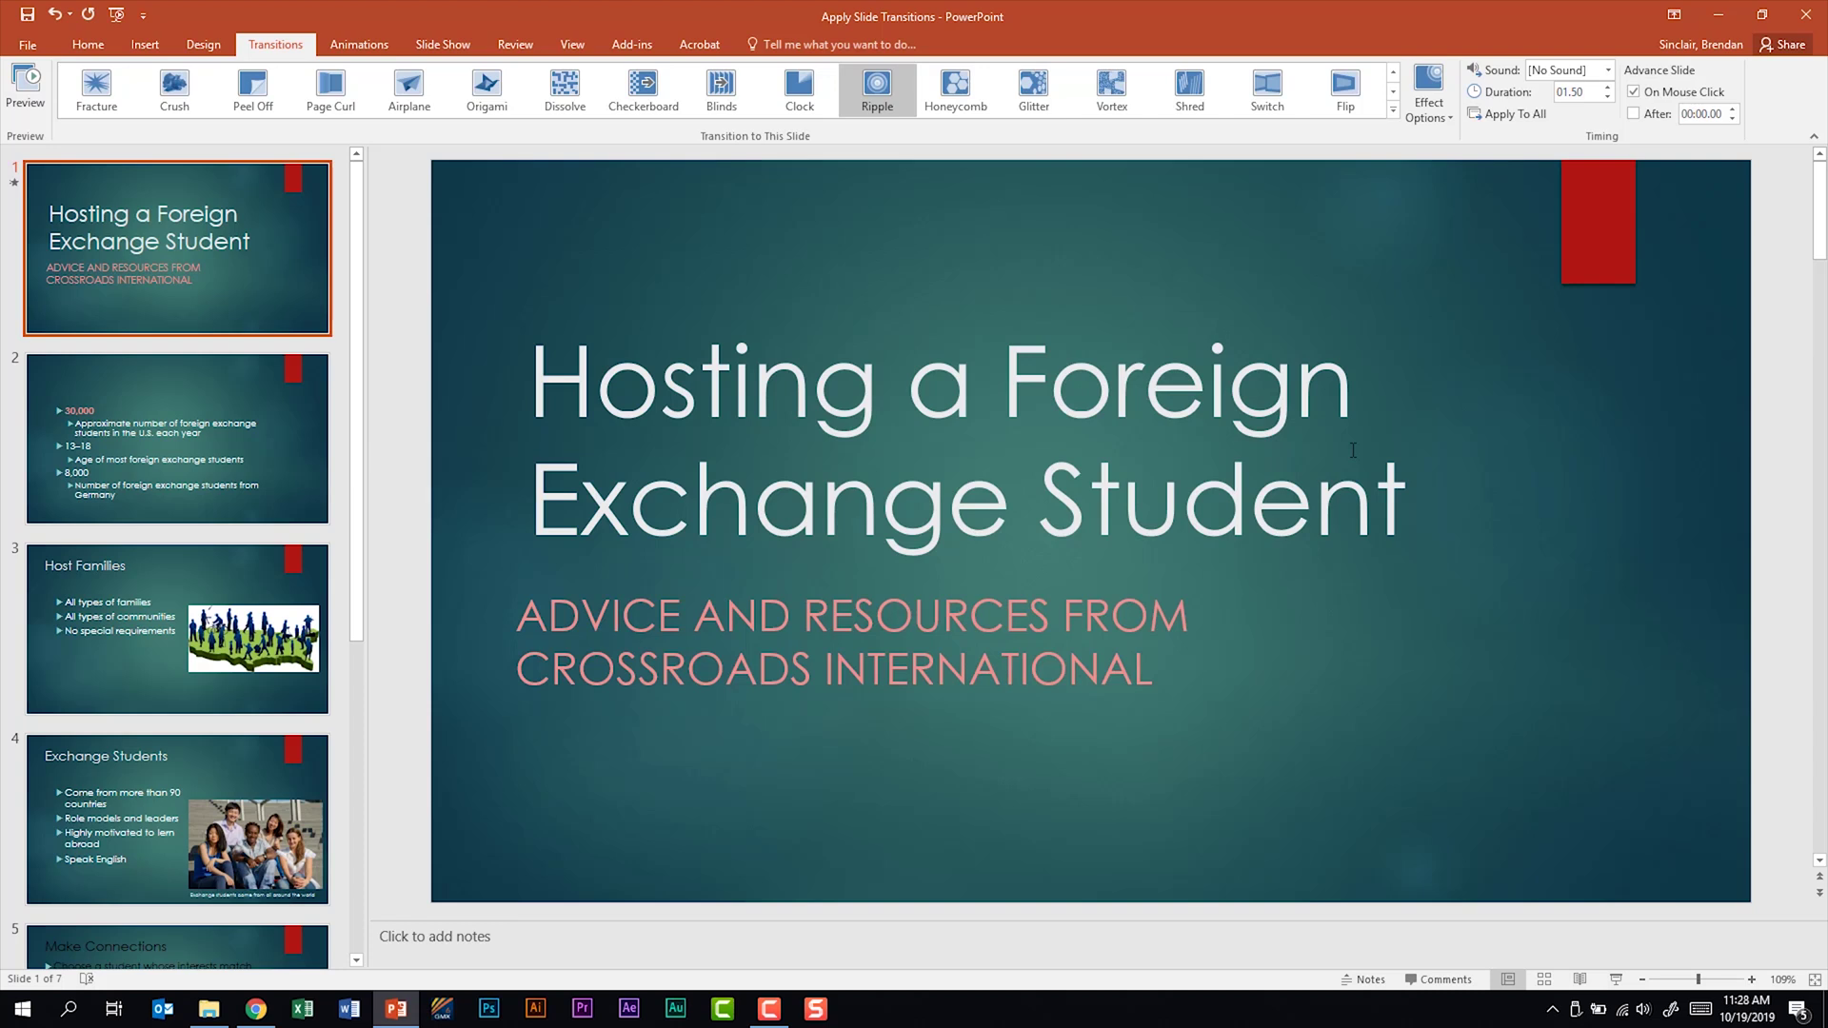
- Give the Host Families slide an Uncover transition lasting 0.75 seconds
scroll(752, 578, down, 2)
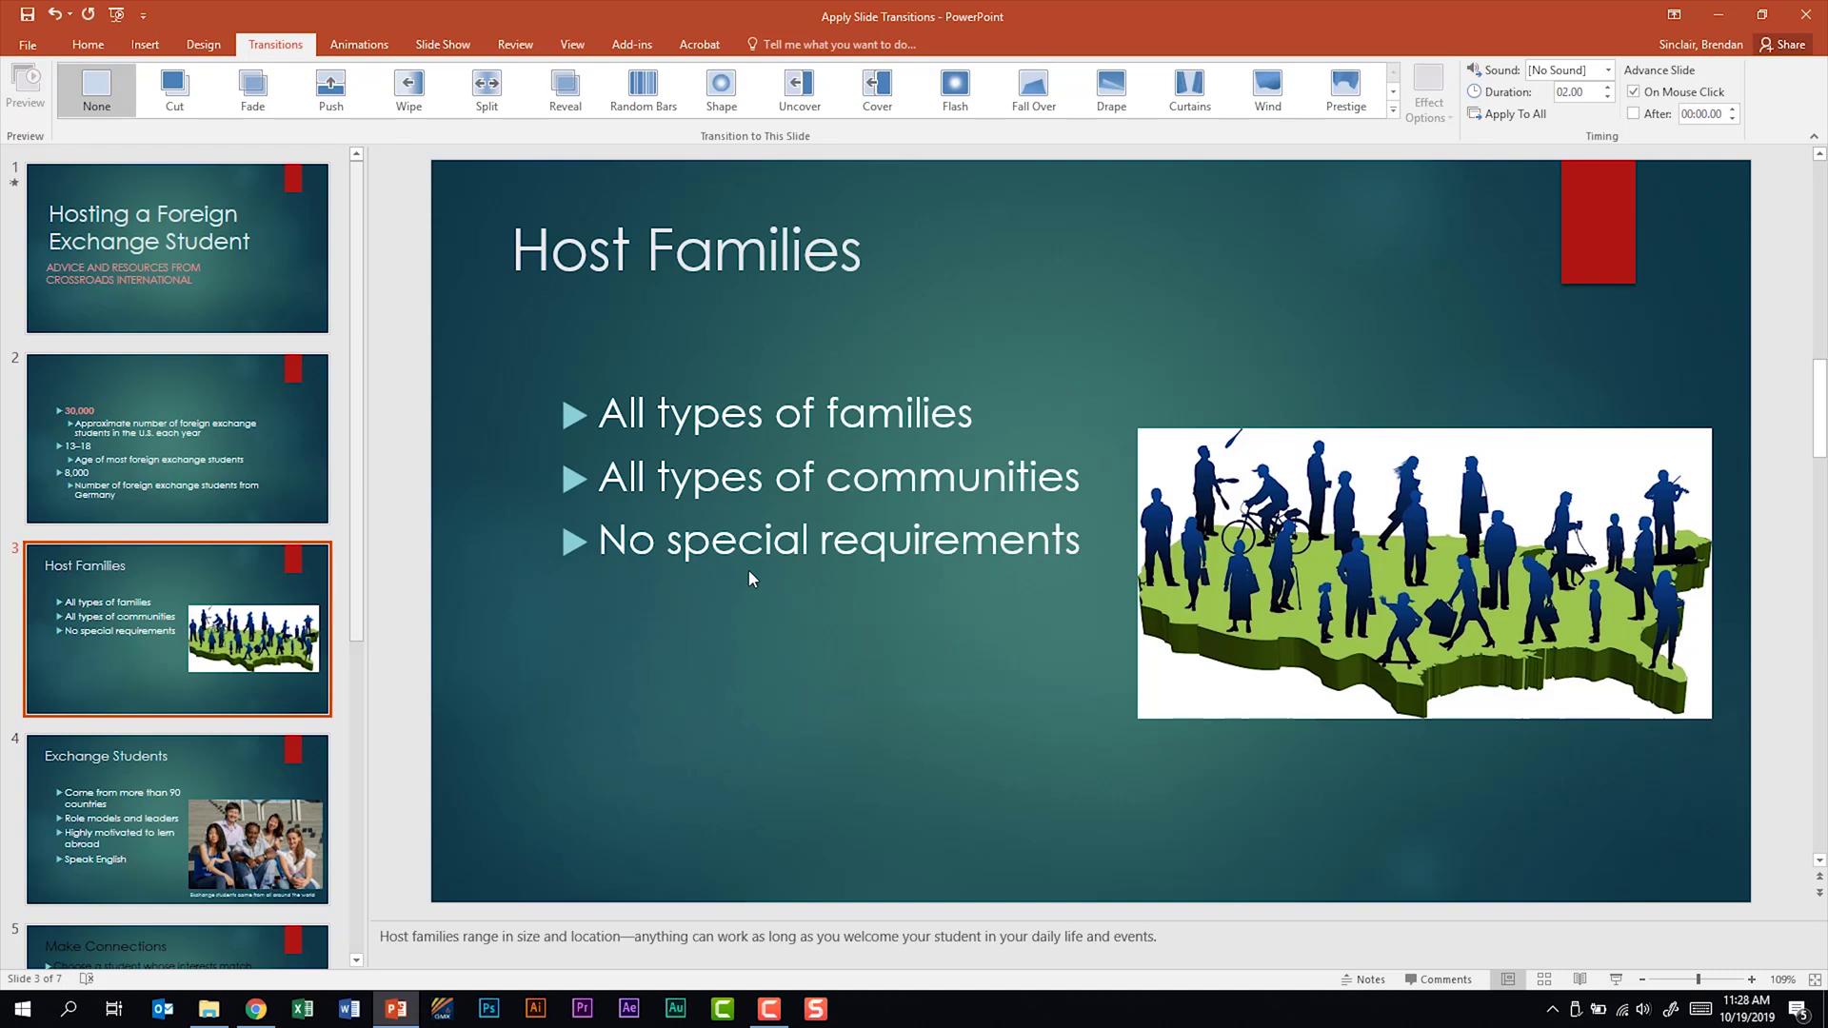
click(808, 89)
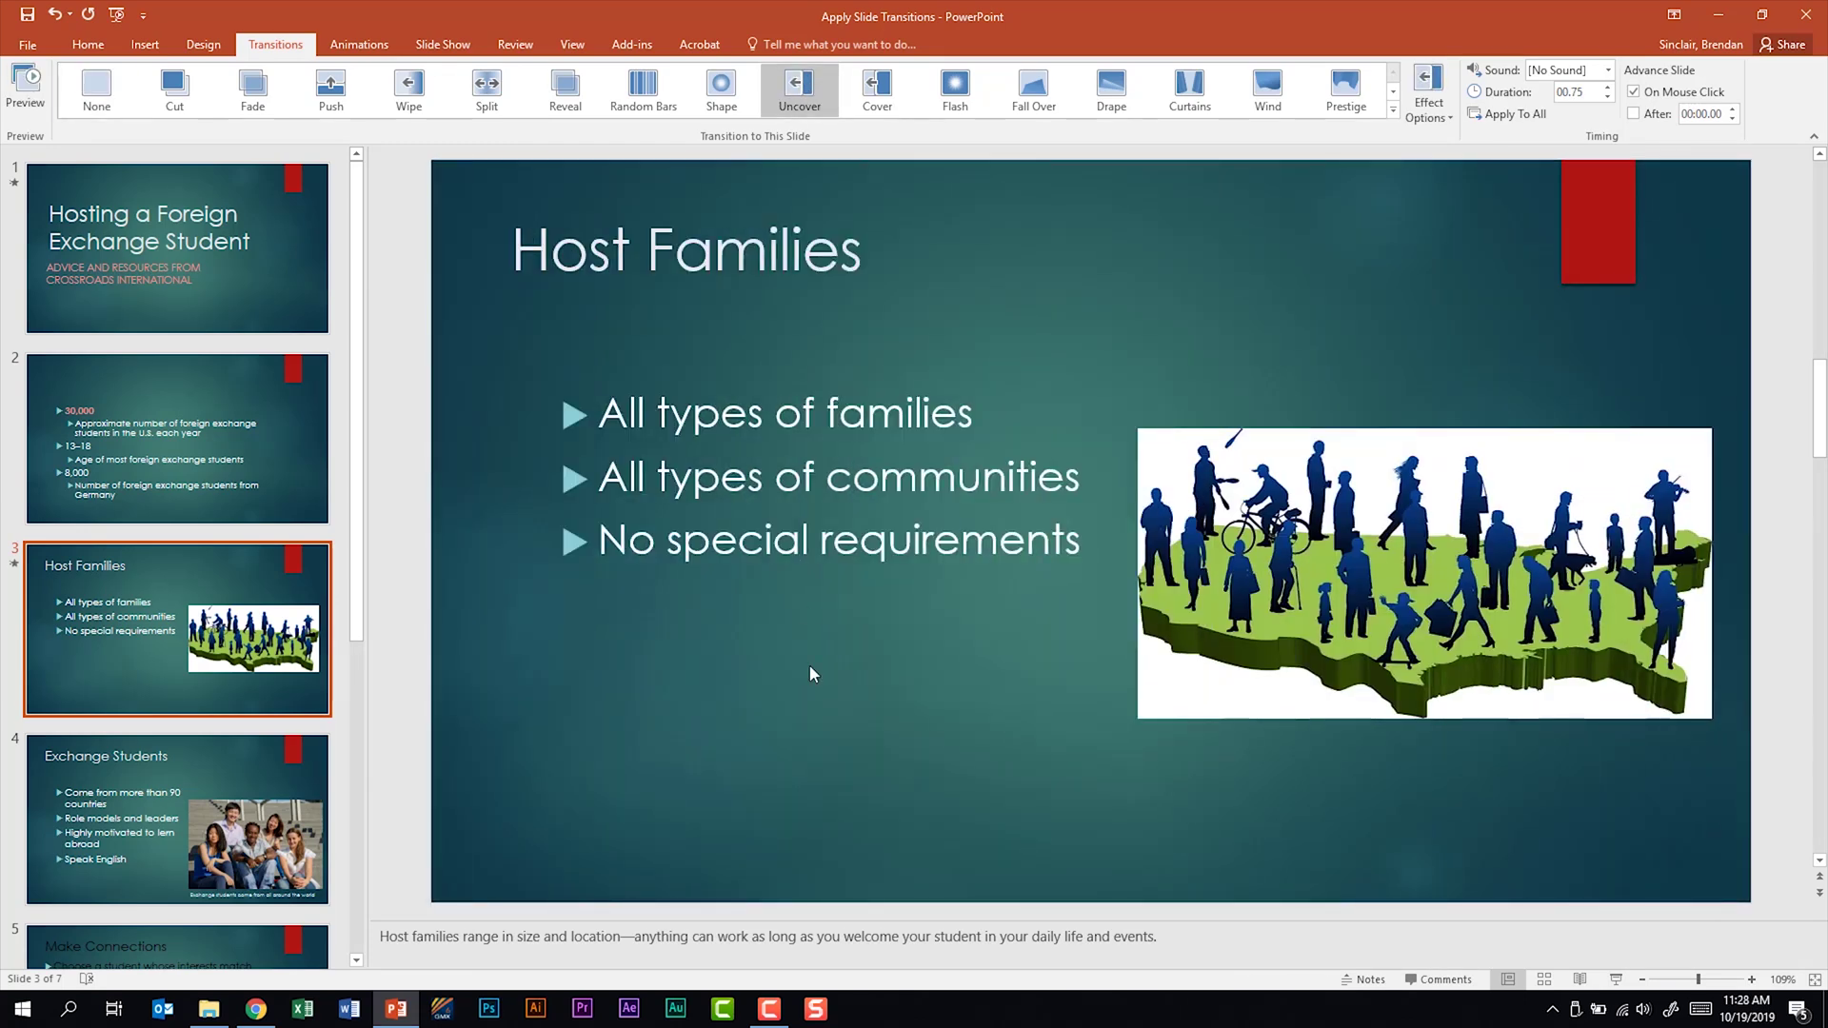
click(215, 429)
- Clear all earlier transitions by applying None to every slide
click(1539, 122)
click(96, 91)
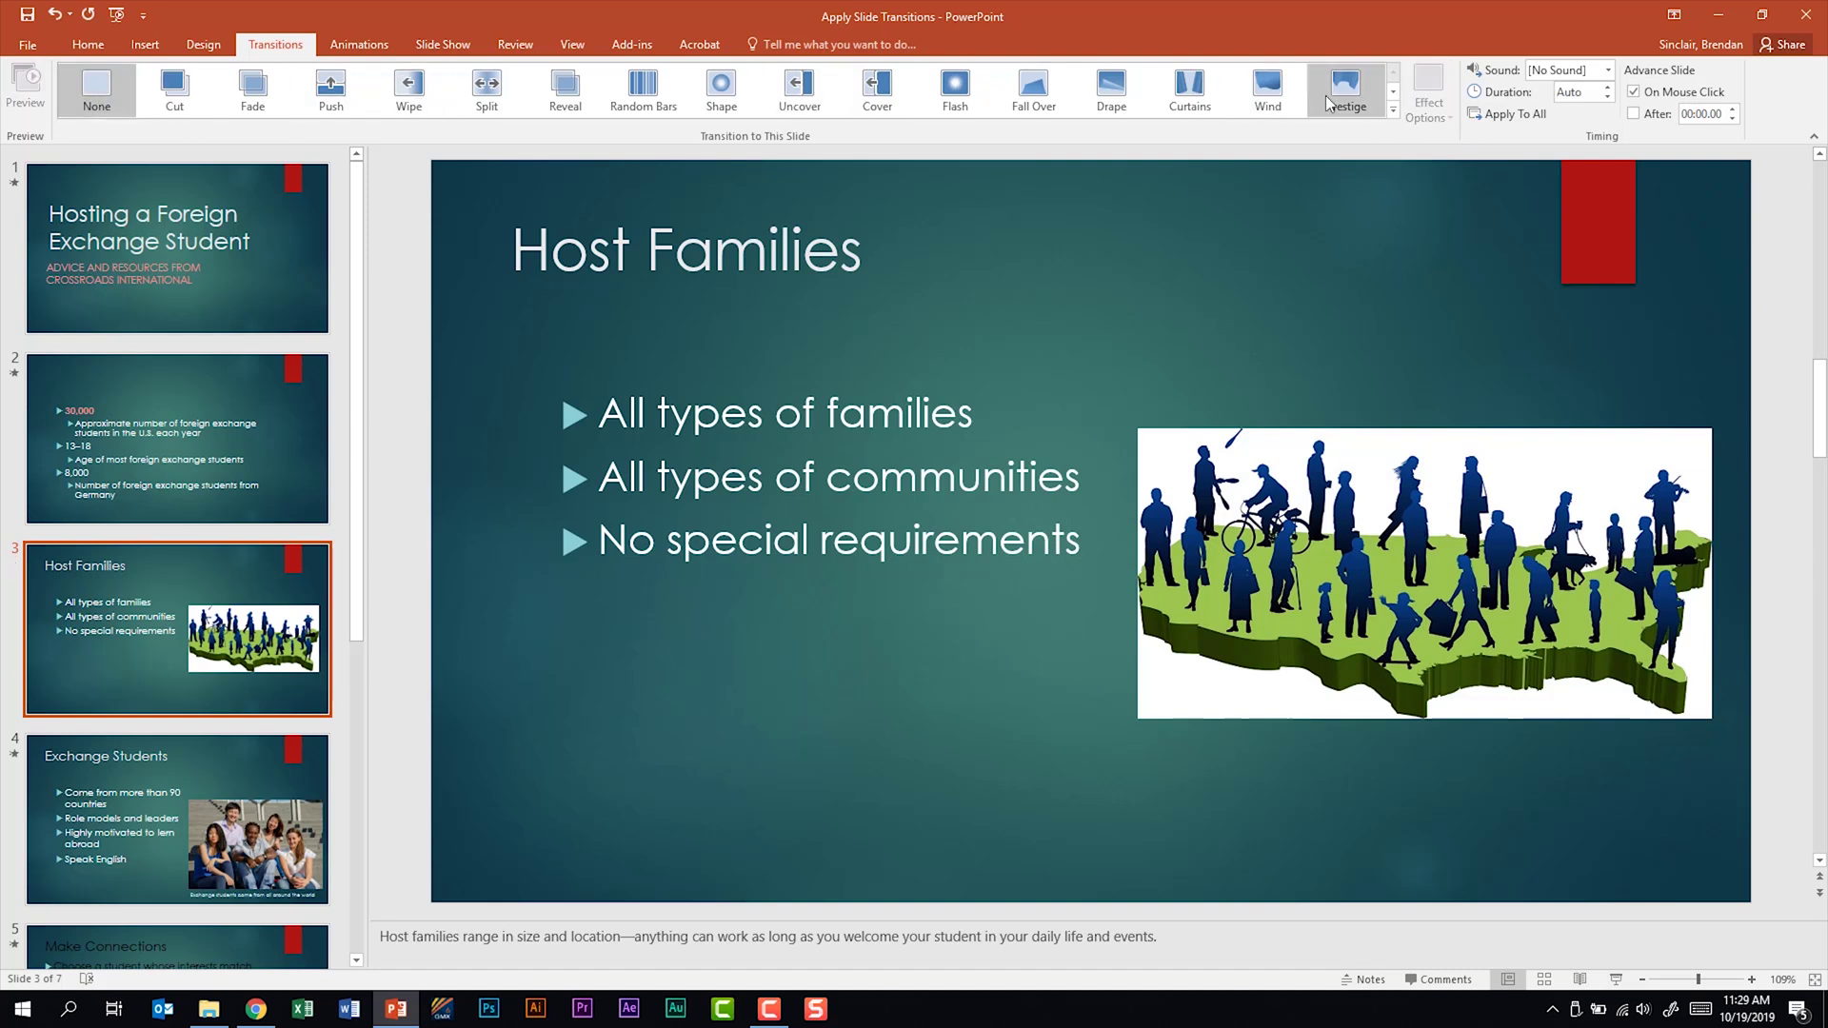
click(1529, 122)
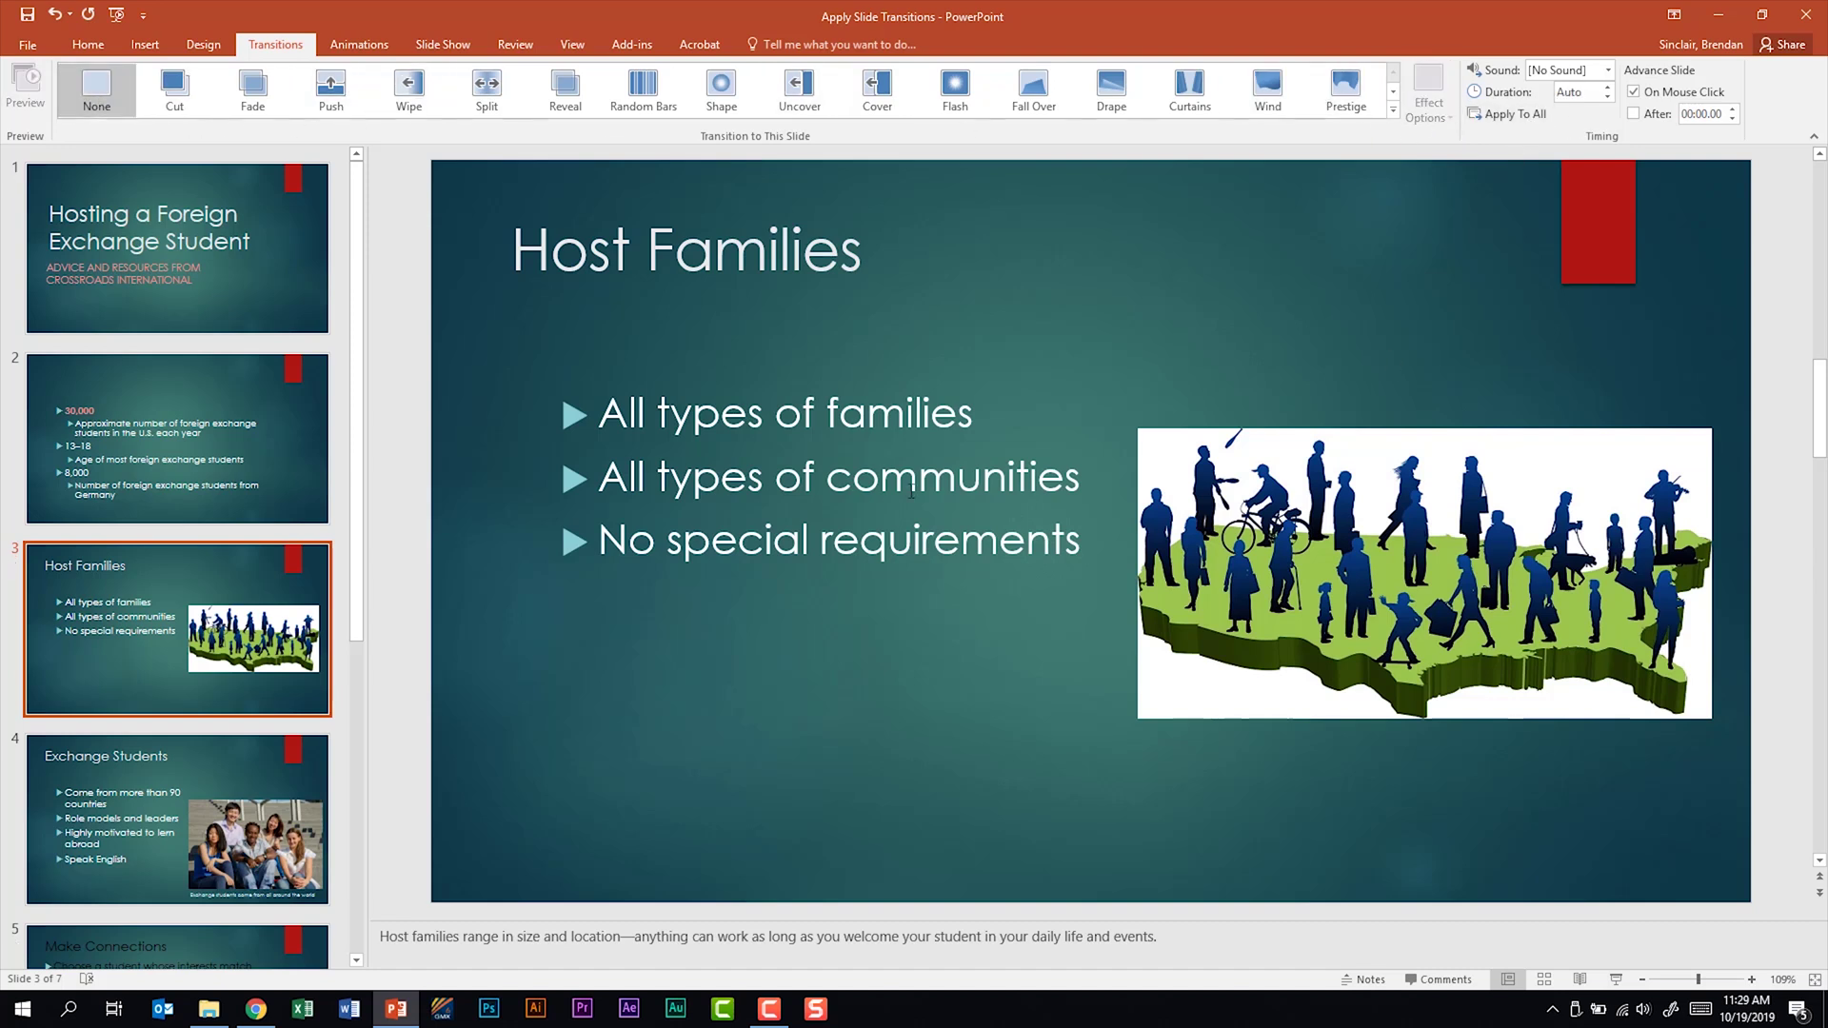
- Apply the Push transition to the title, Host Families and Make Connections slides
click(257, 283)
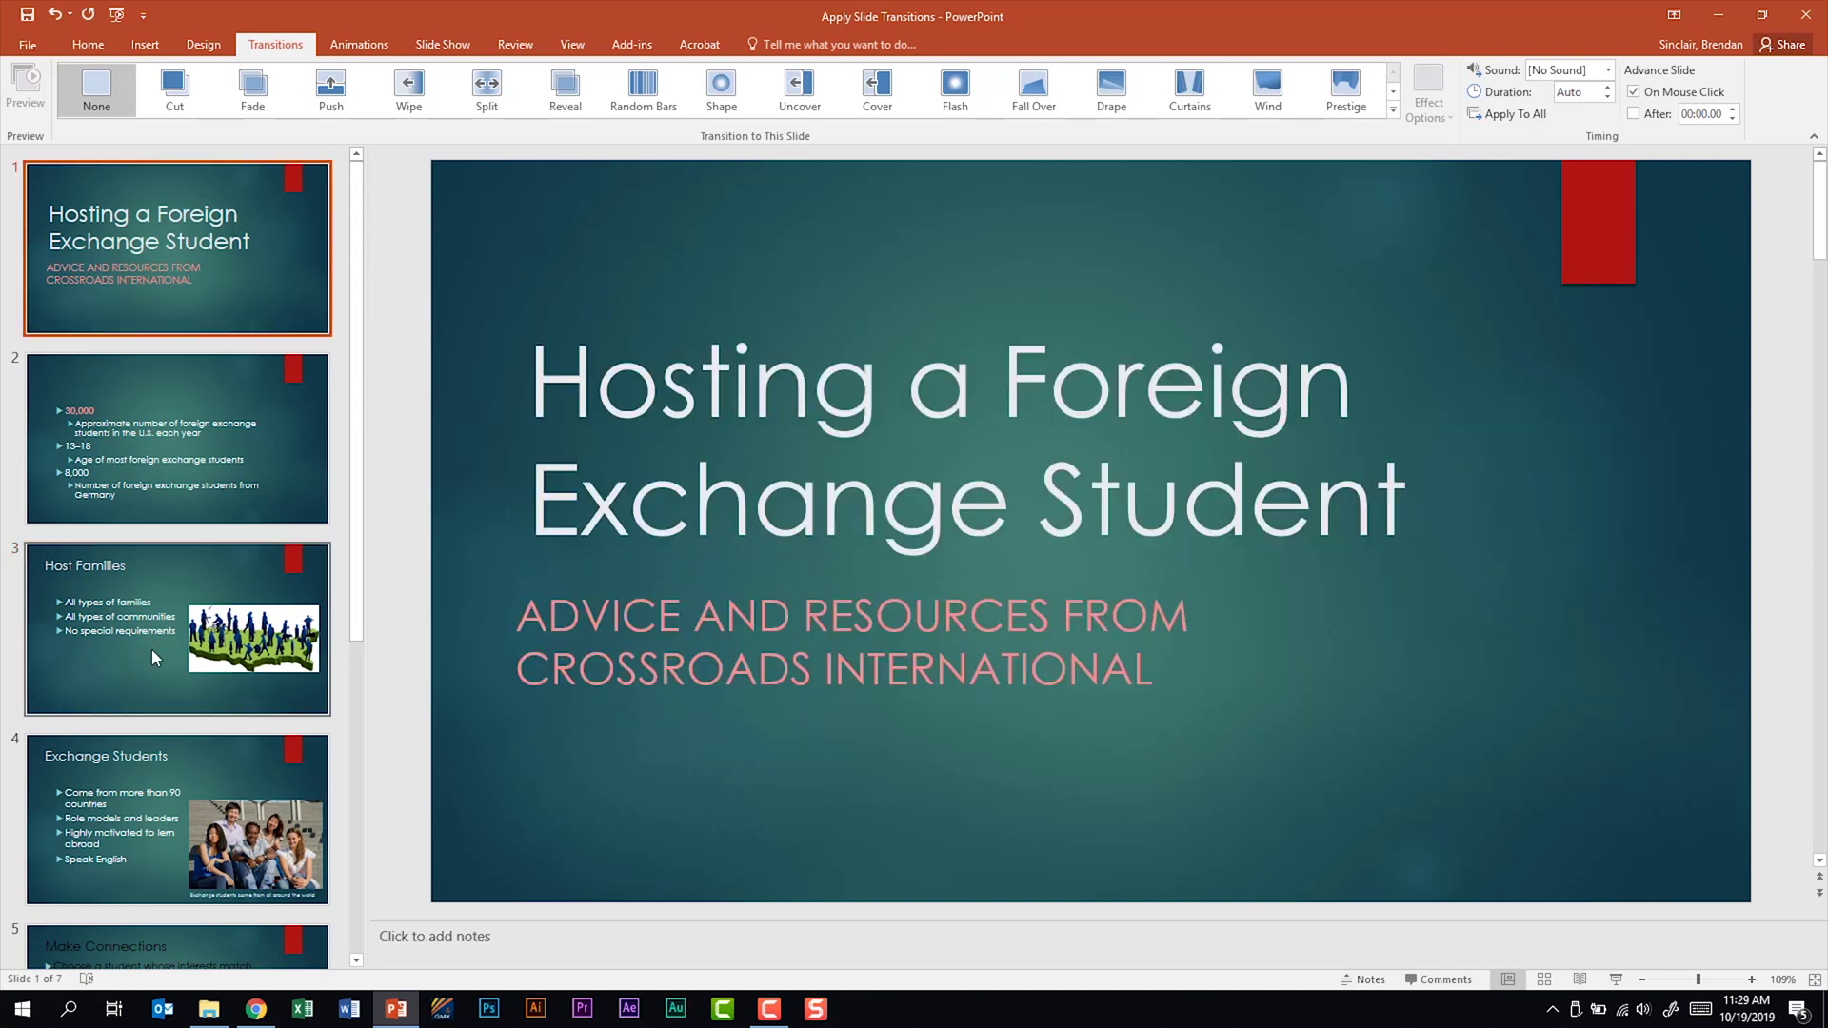
key(ctrl)
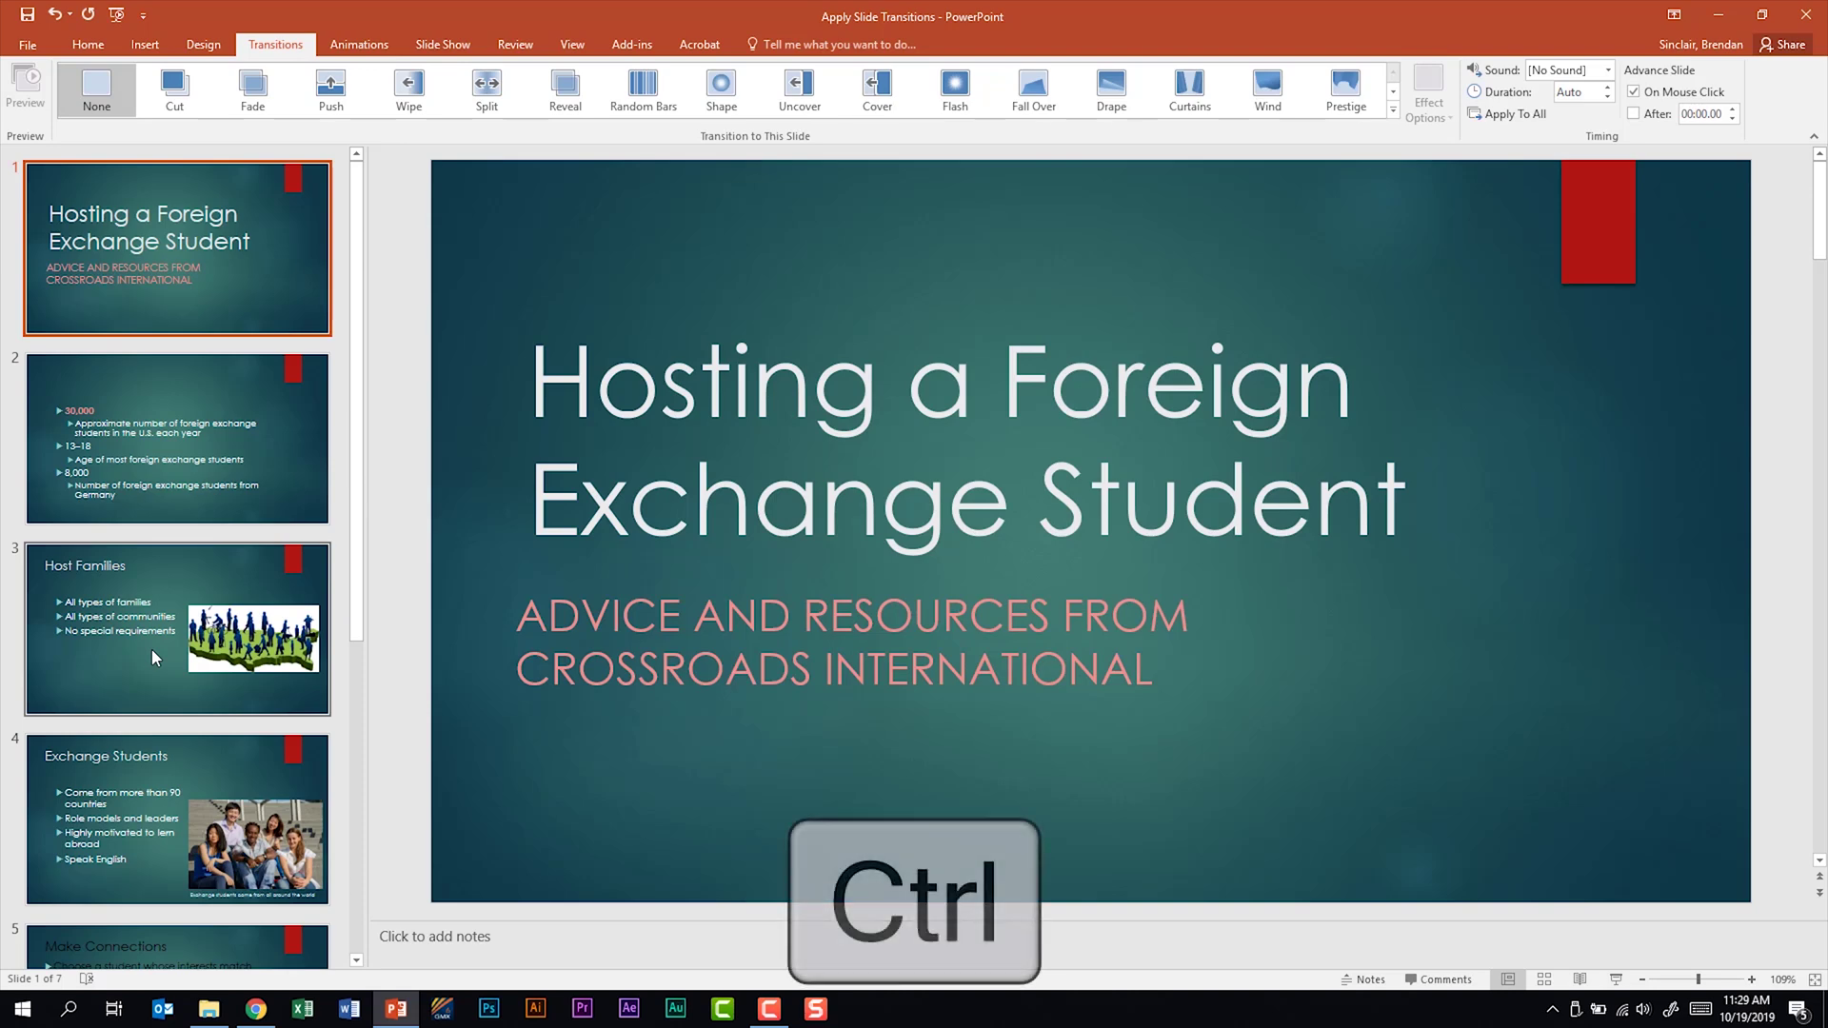
ctrl+click(151, 648)
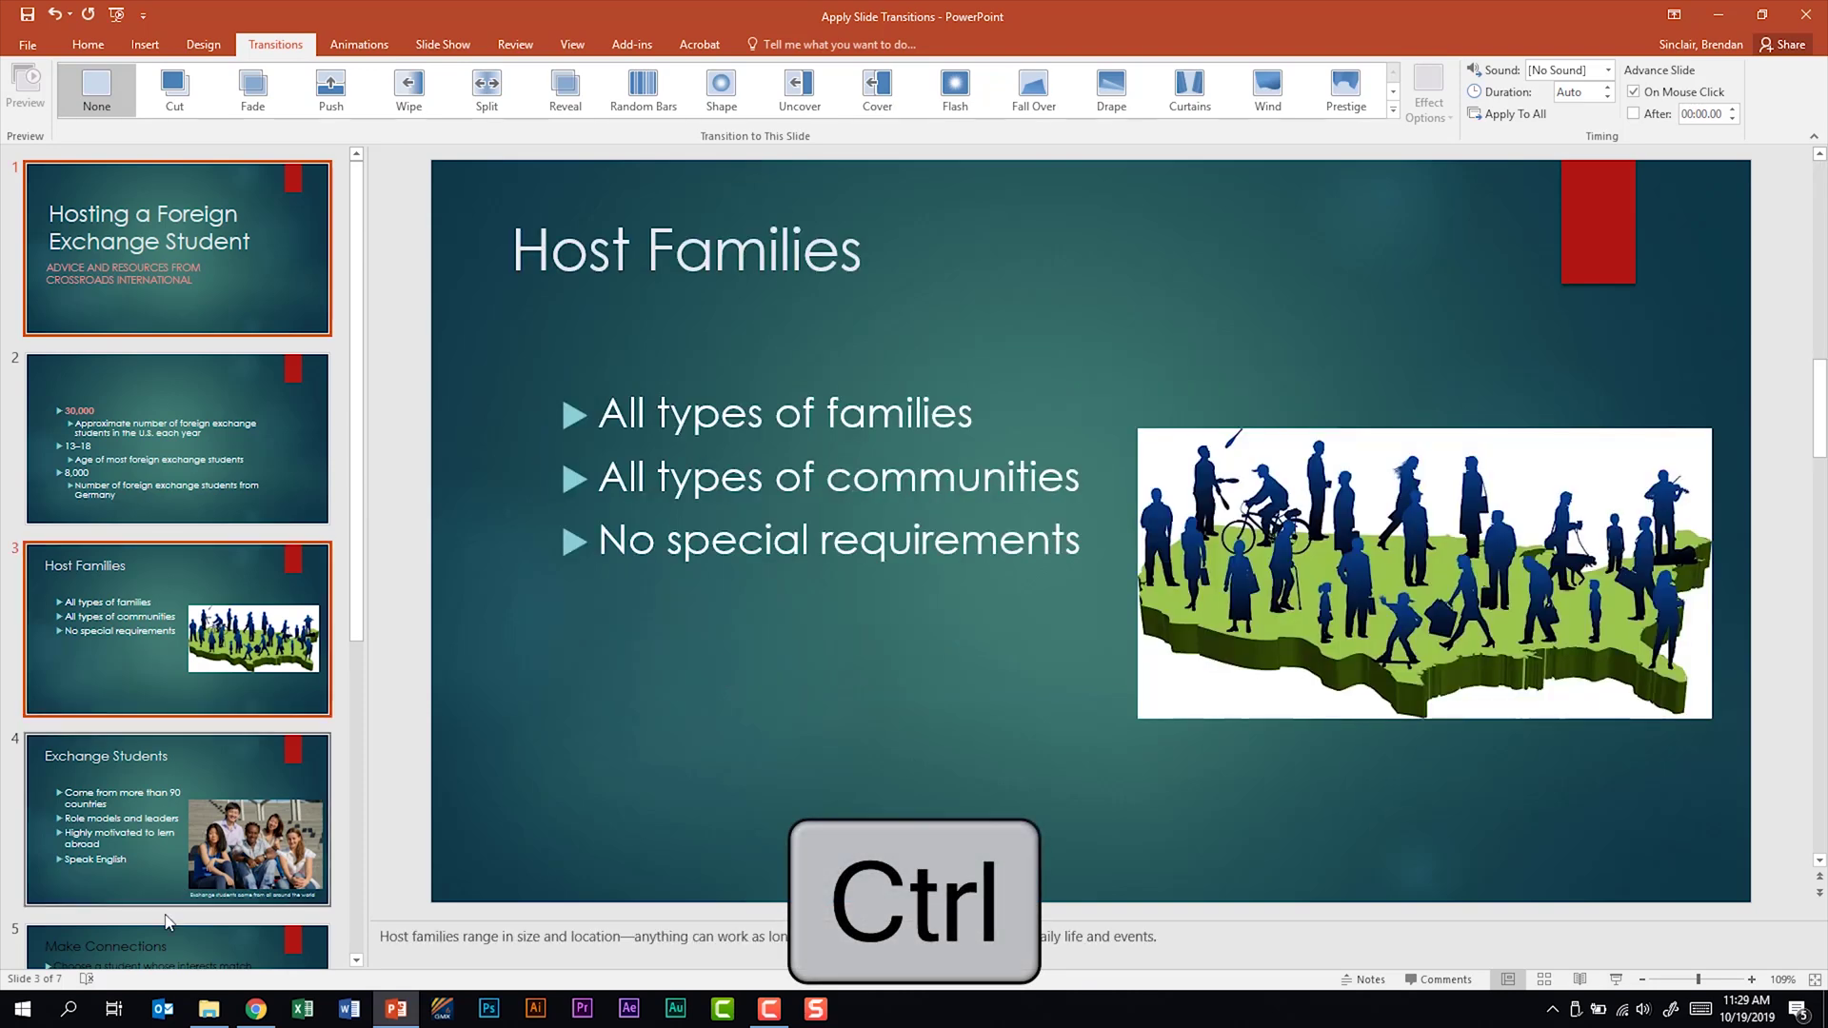
ctrl+click(155, 955)
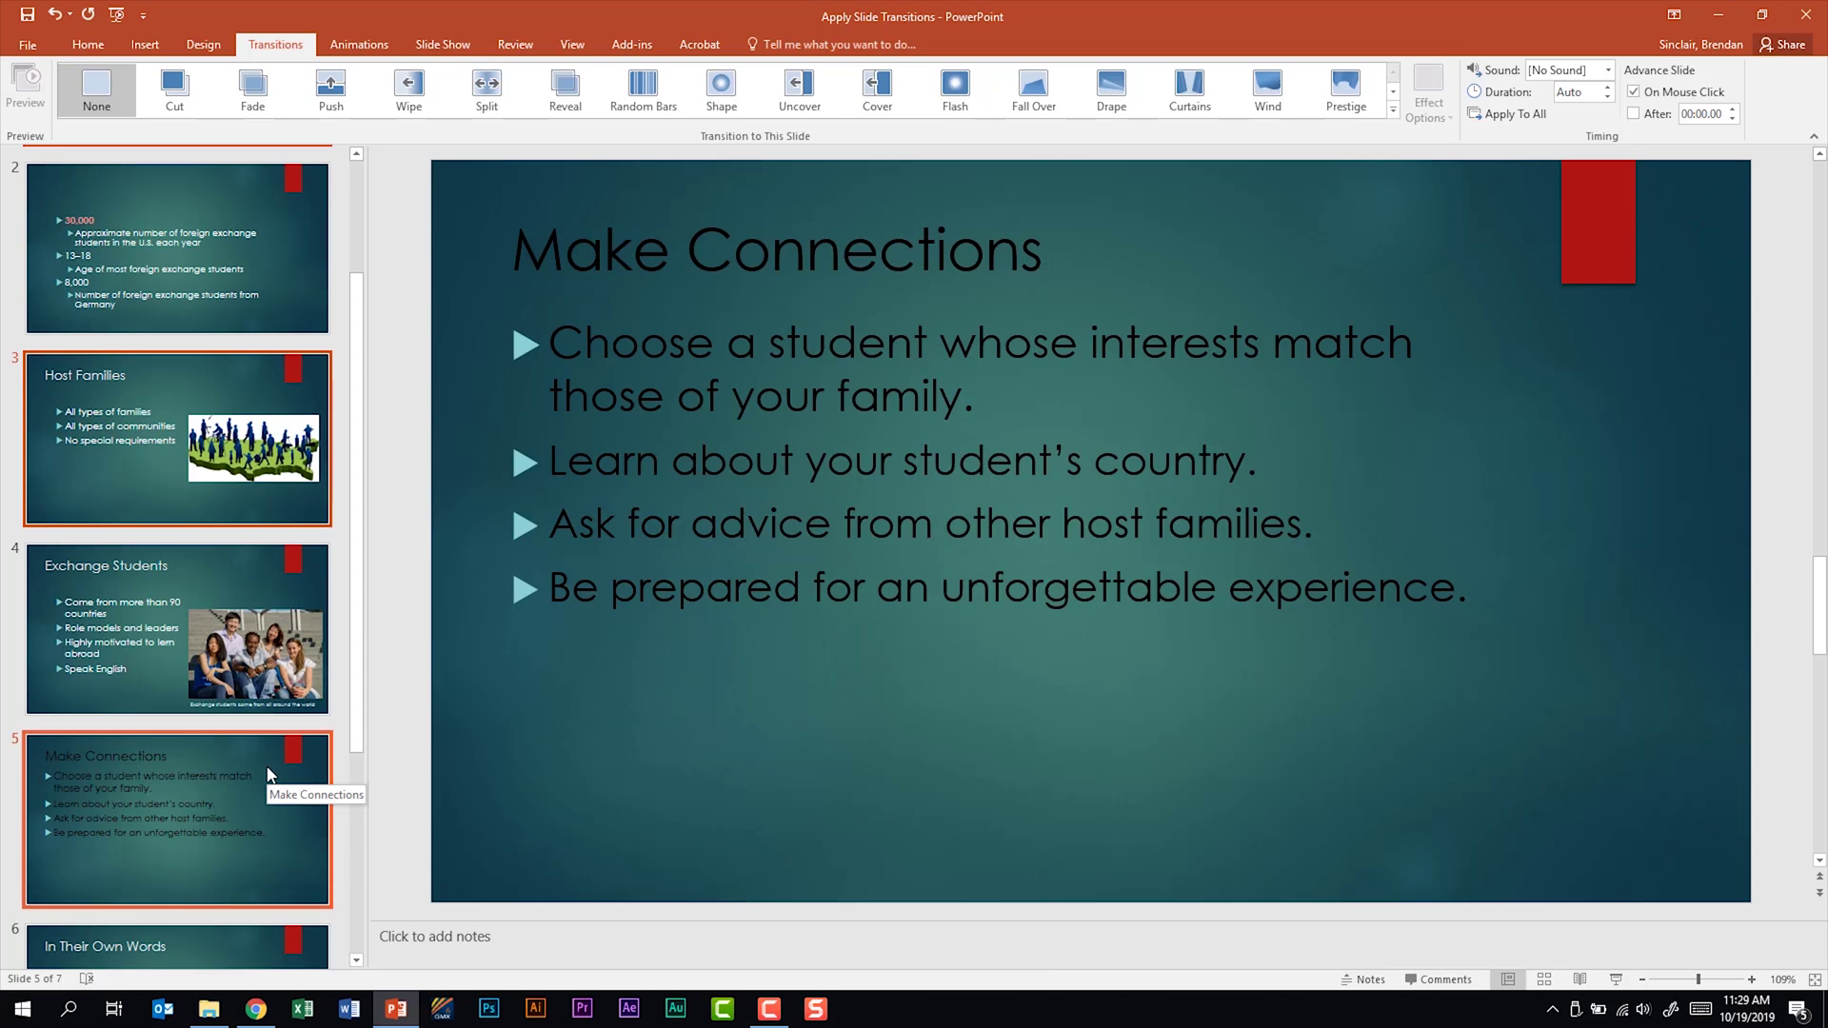
click(333, 89)
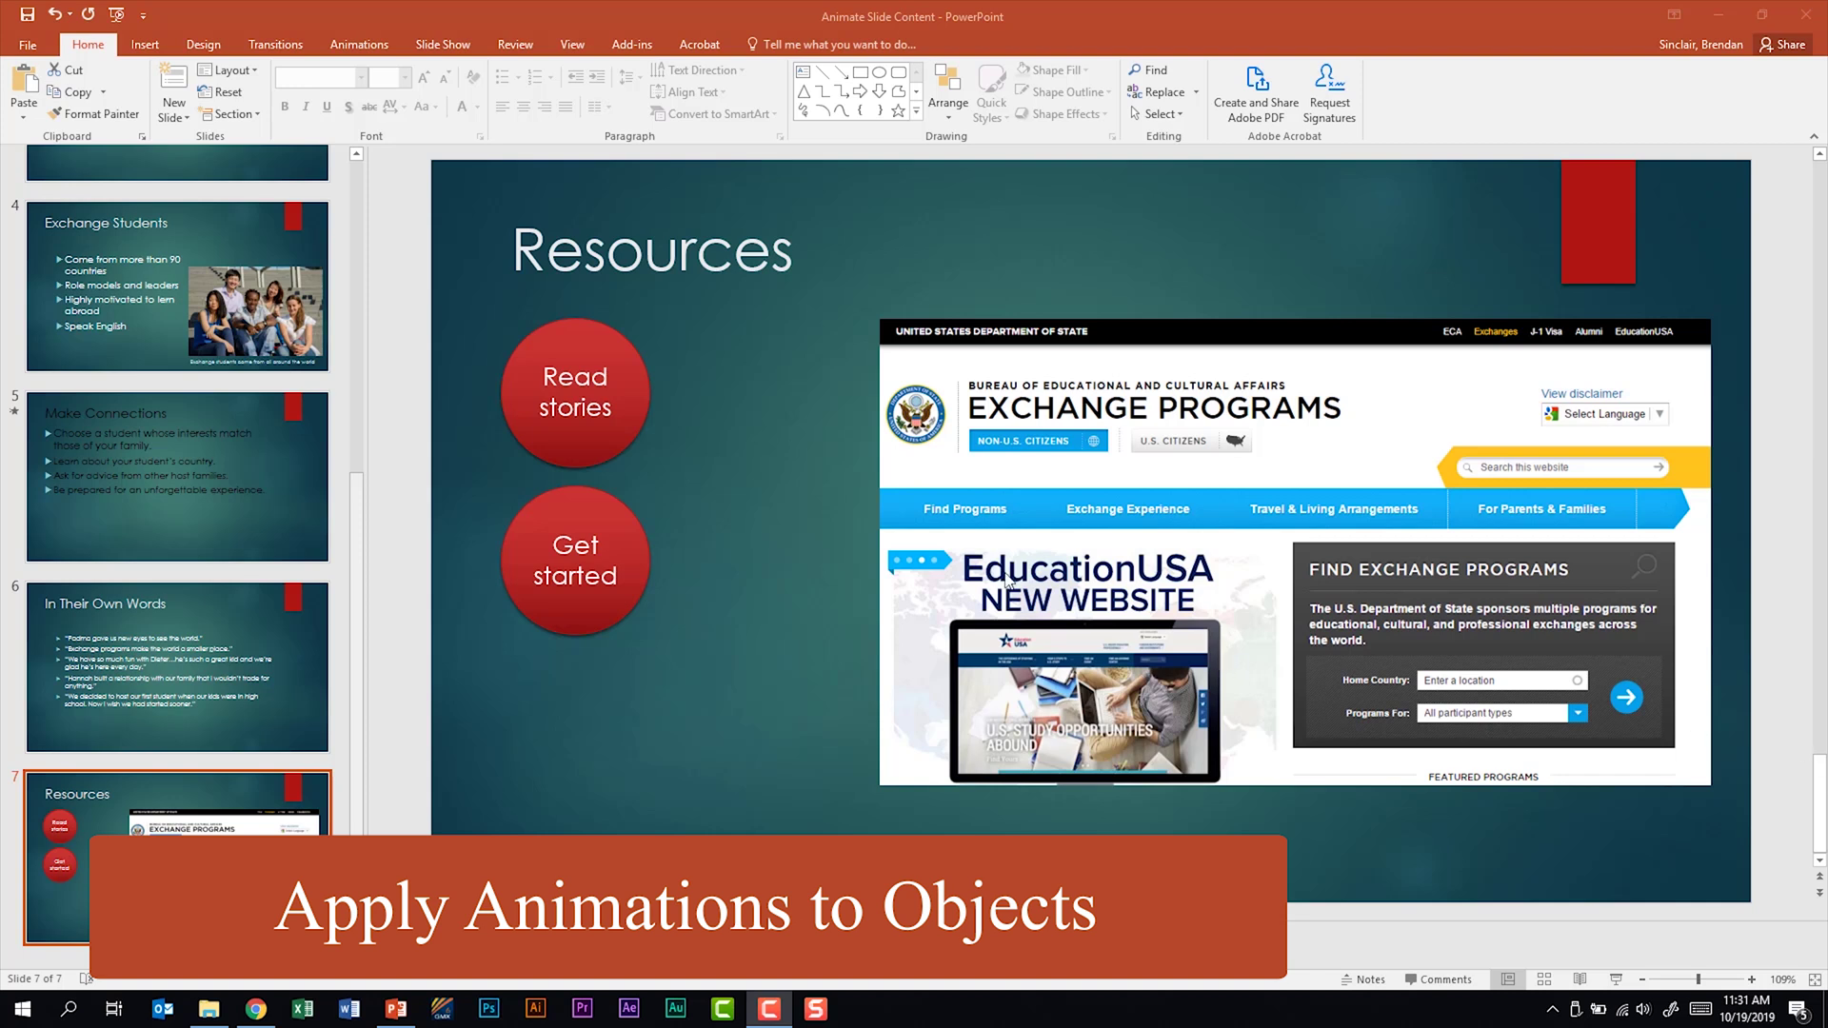
- Give the Read stories circle a Shape entrance animation, numbered 1
click(626, 387)
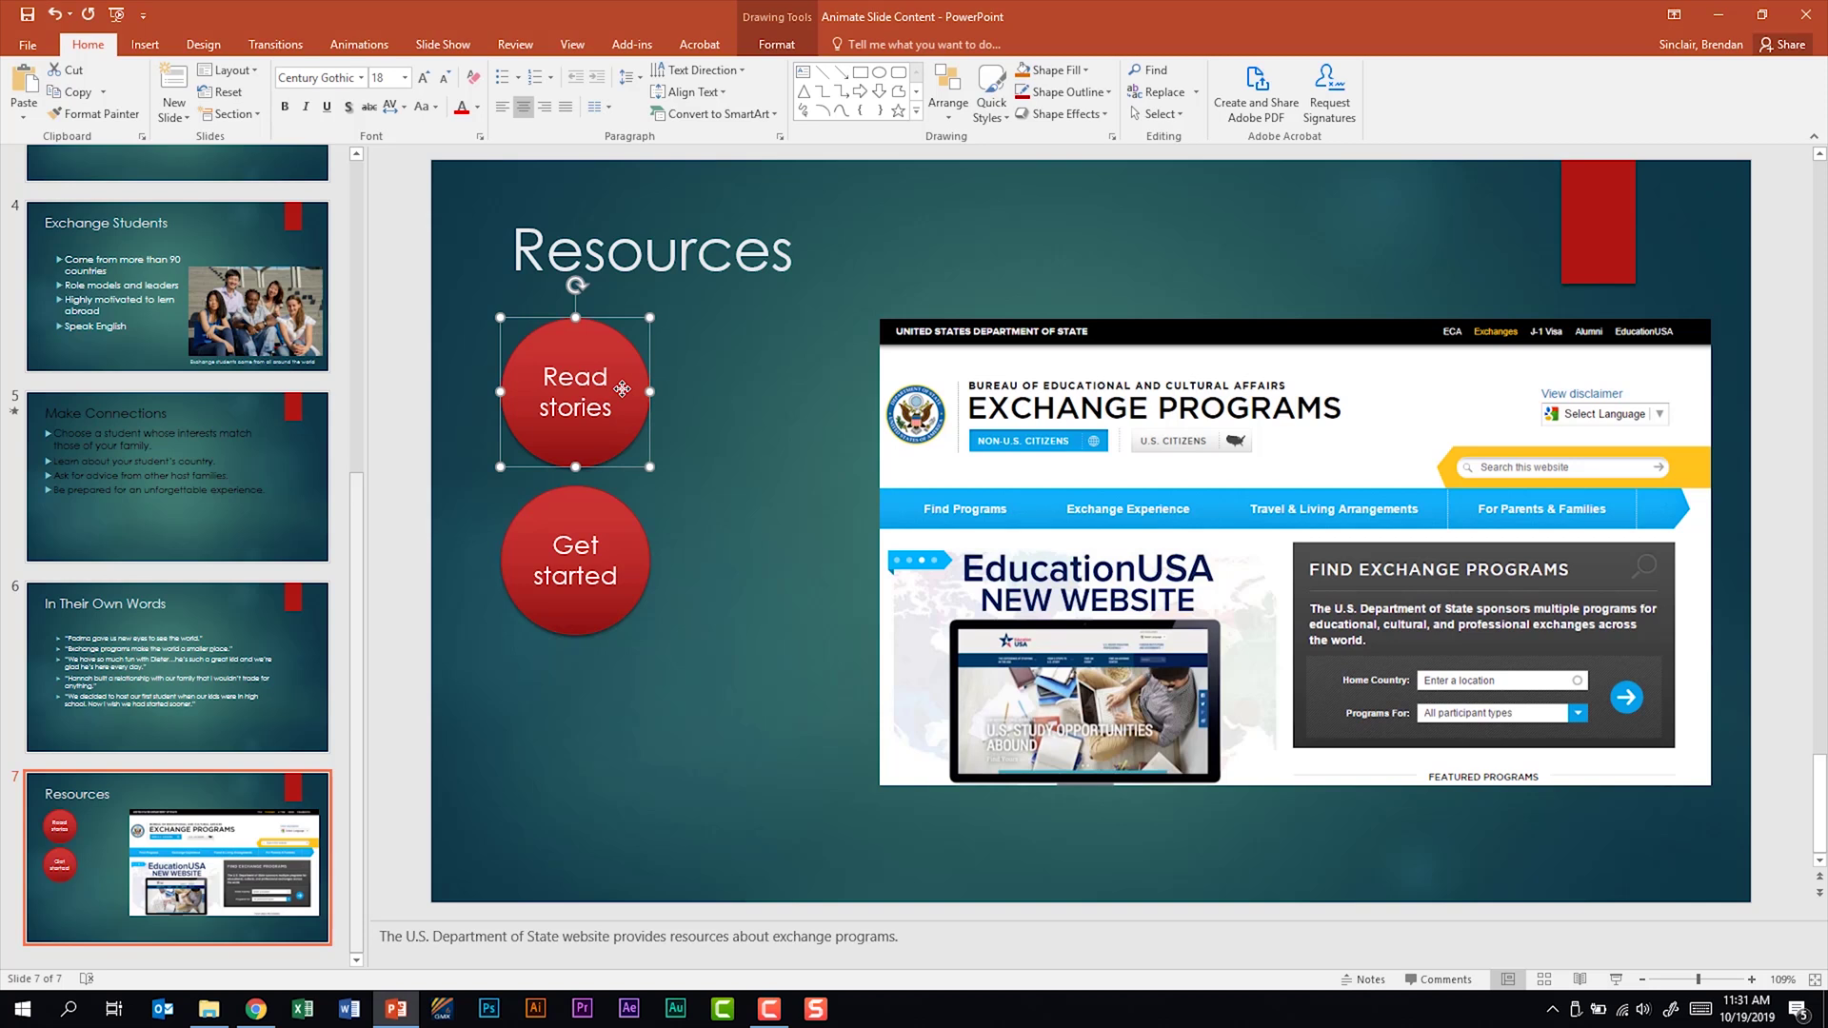
click(375, 44)
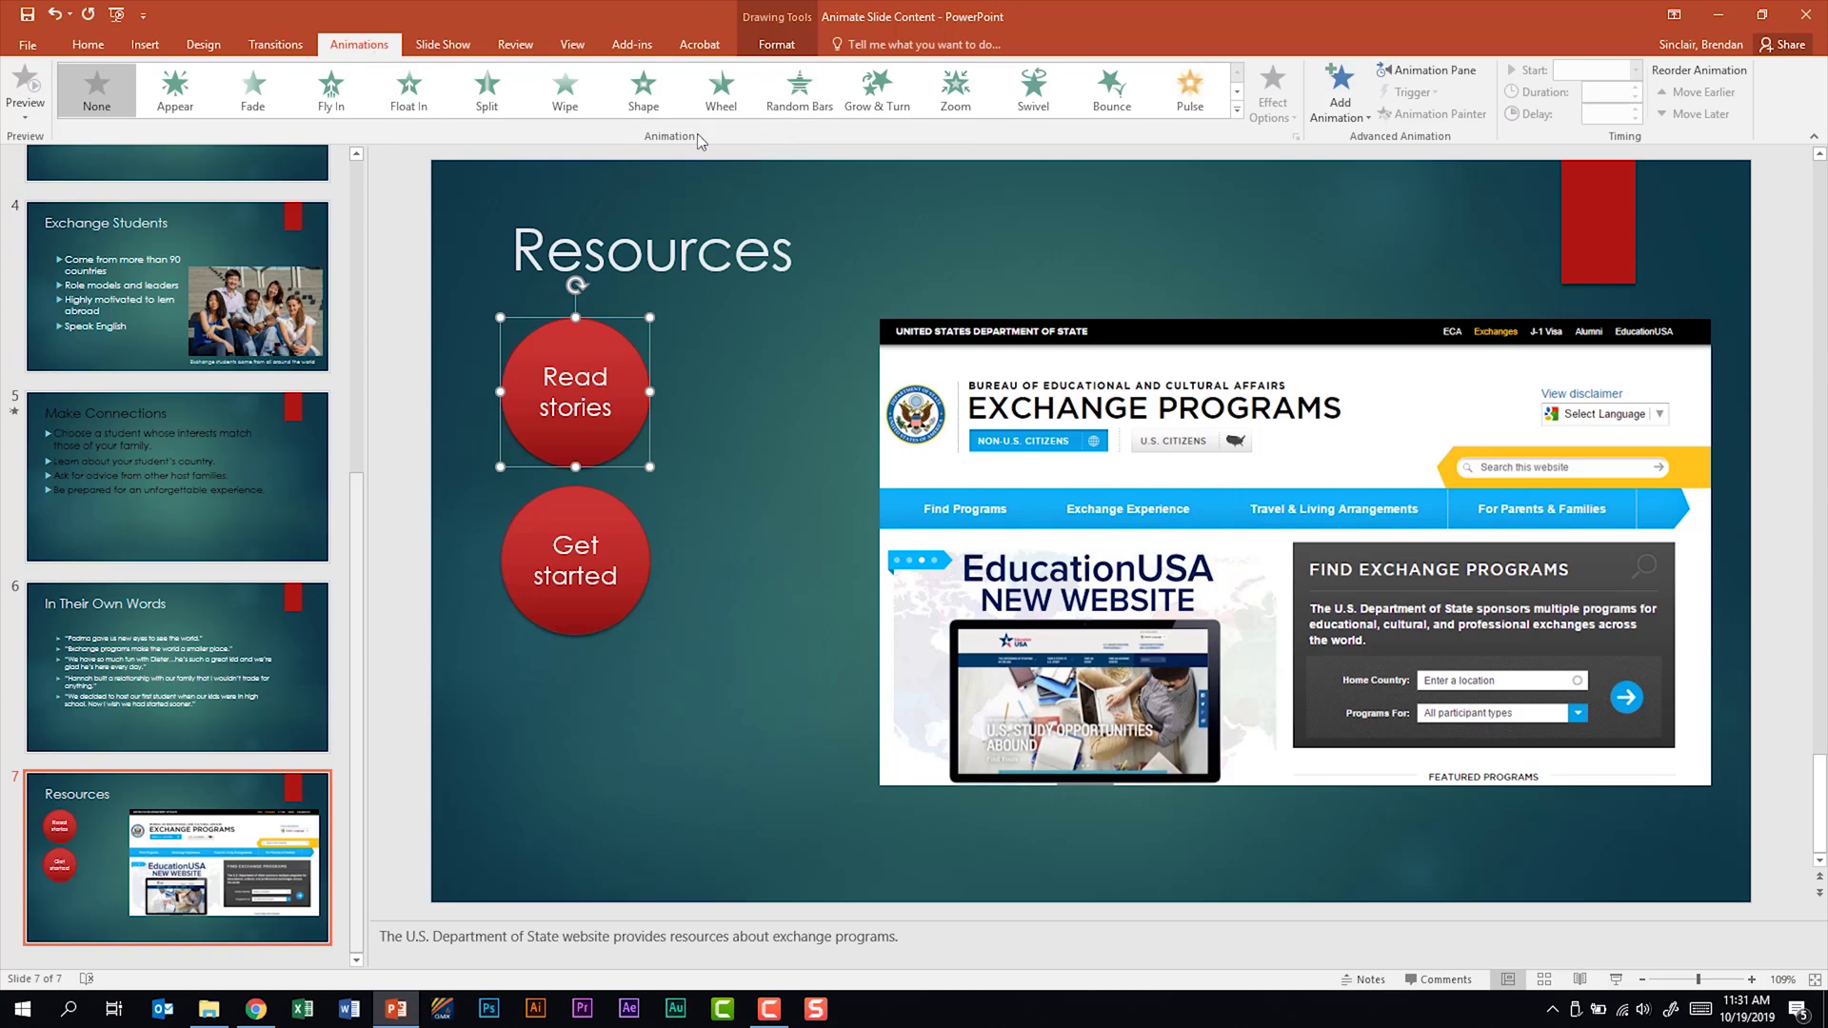
click(1237, 109)
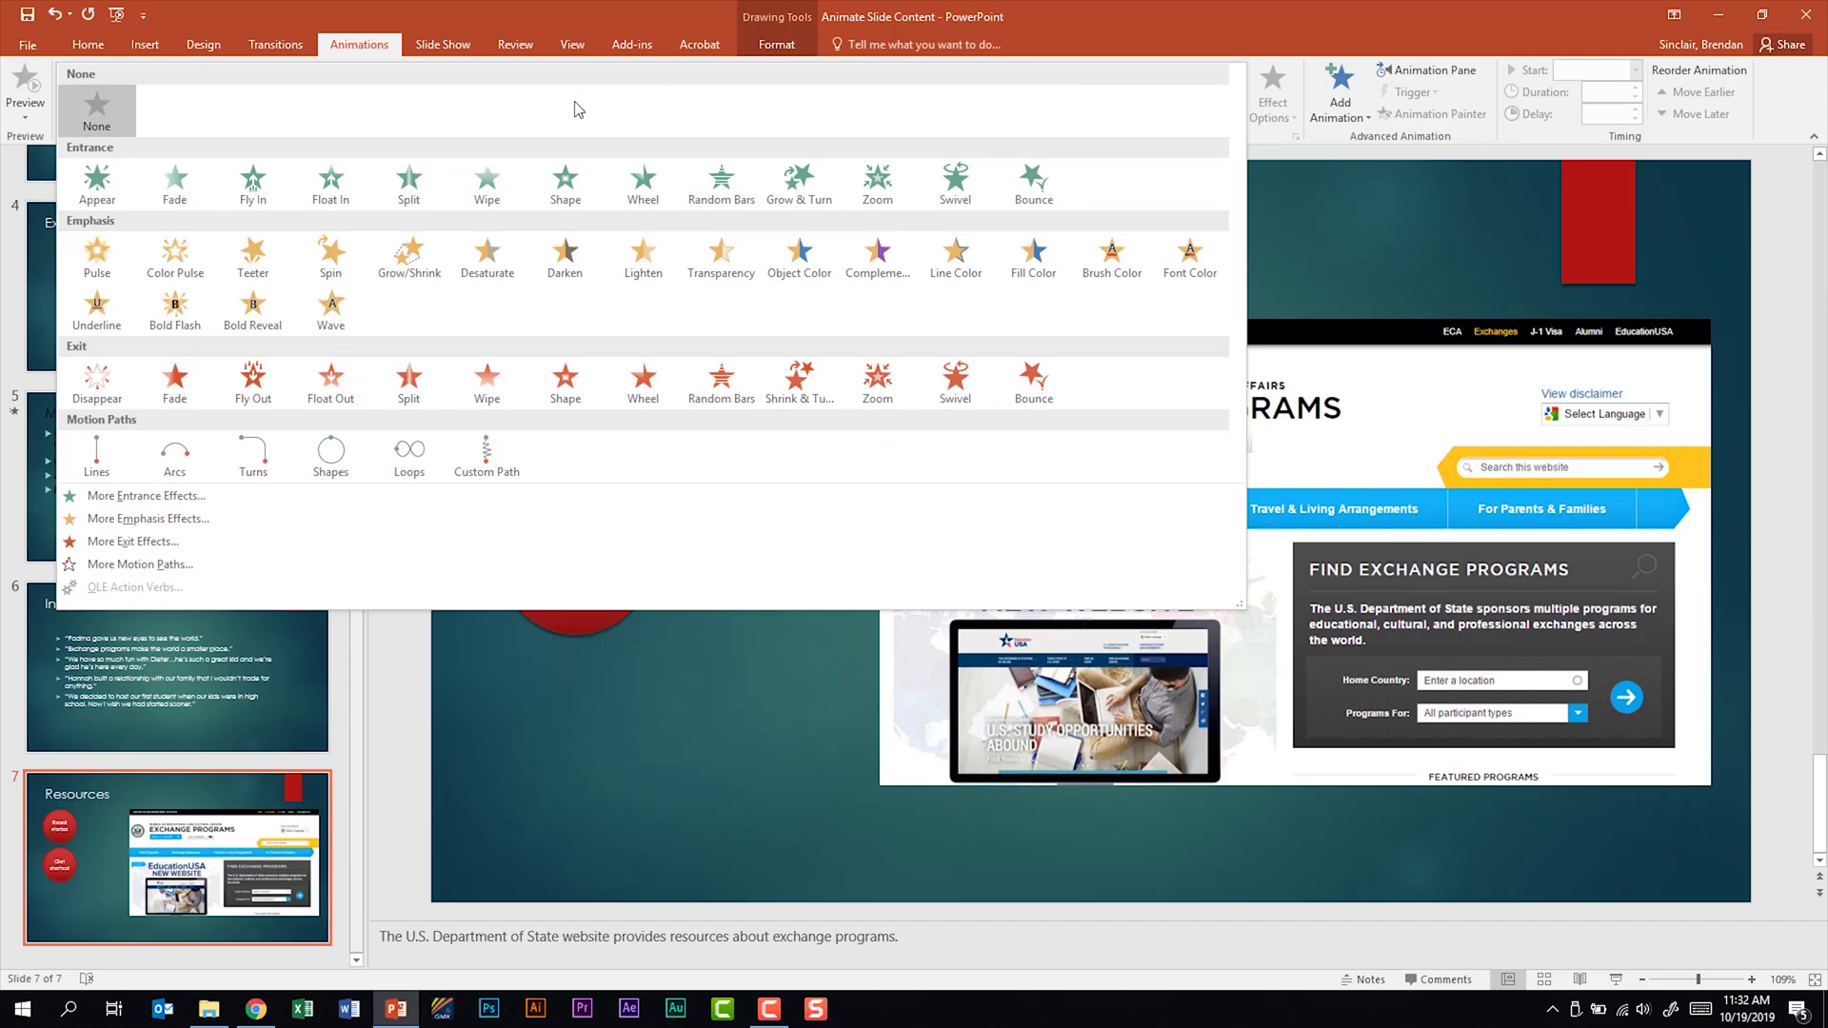
click(562, 181)
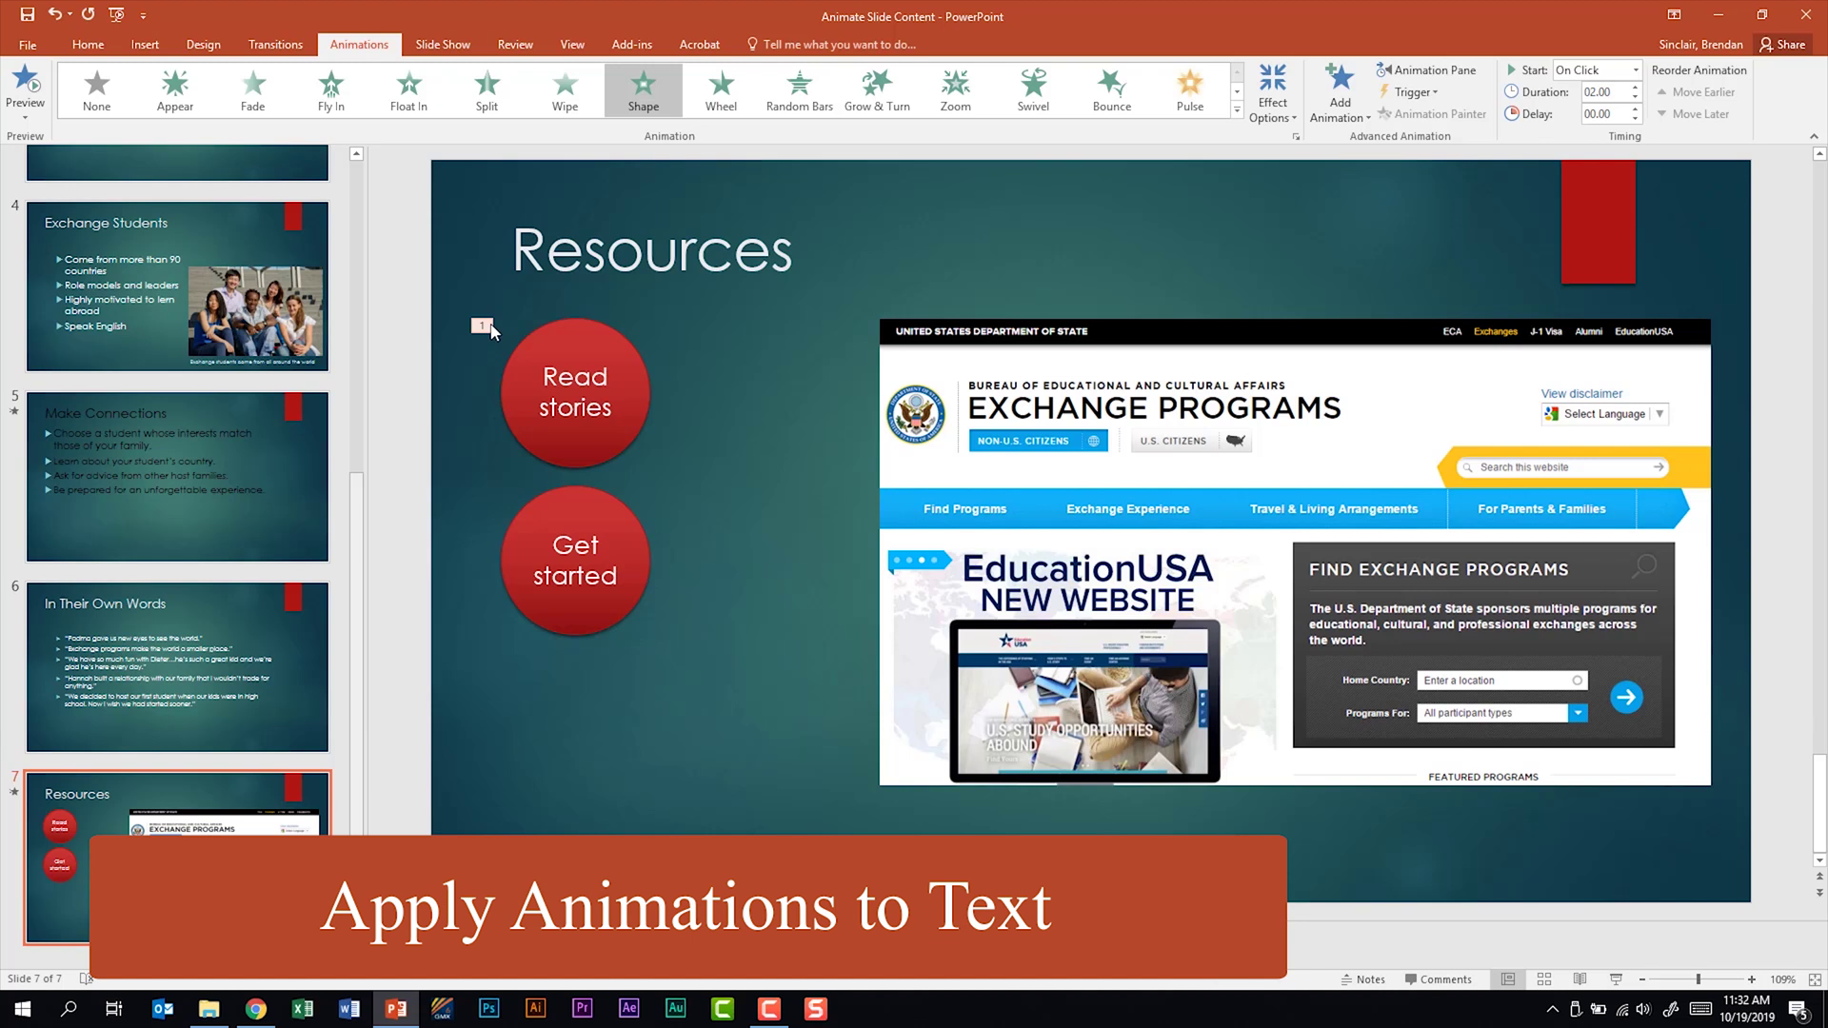
- Apply Fly In to the Resources title and each Make Connections bullet, numbered 1–4
click(606, 249)
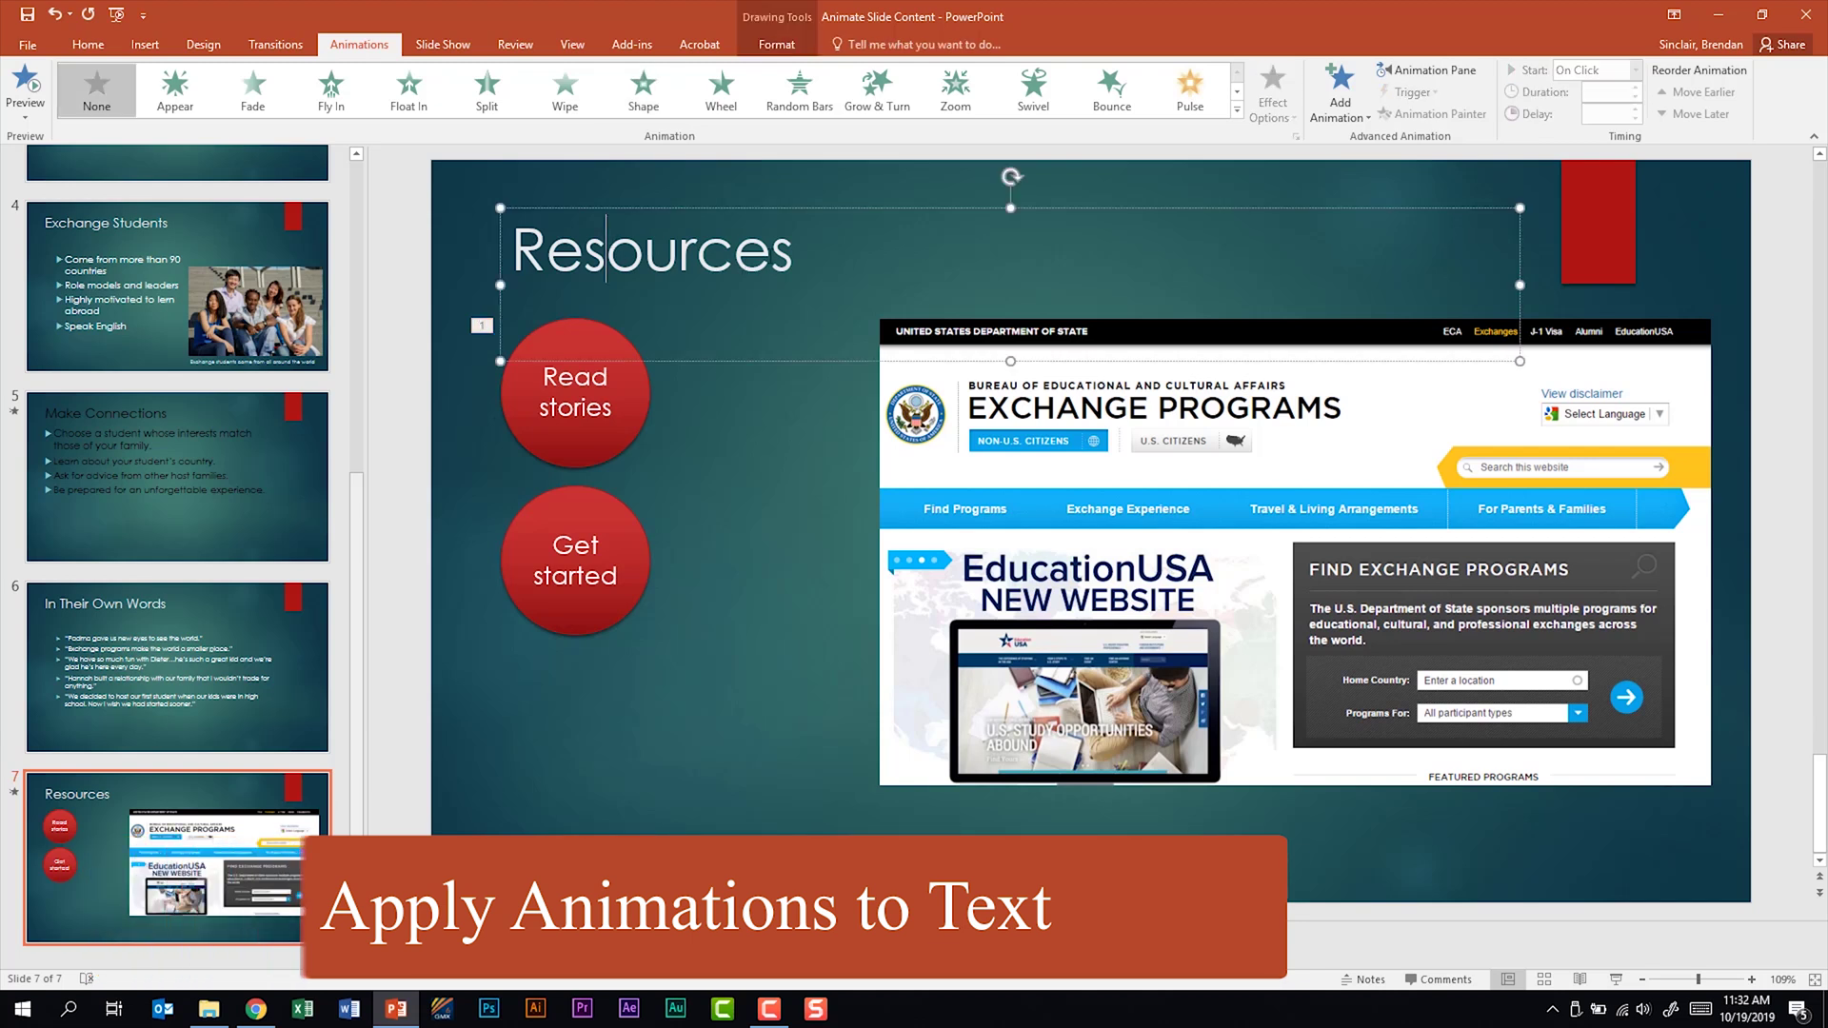
click(335, 90)
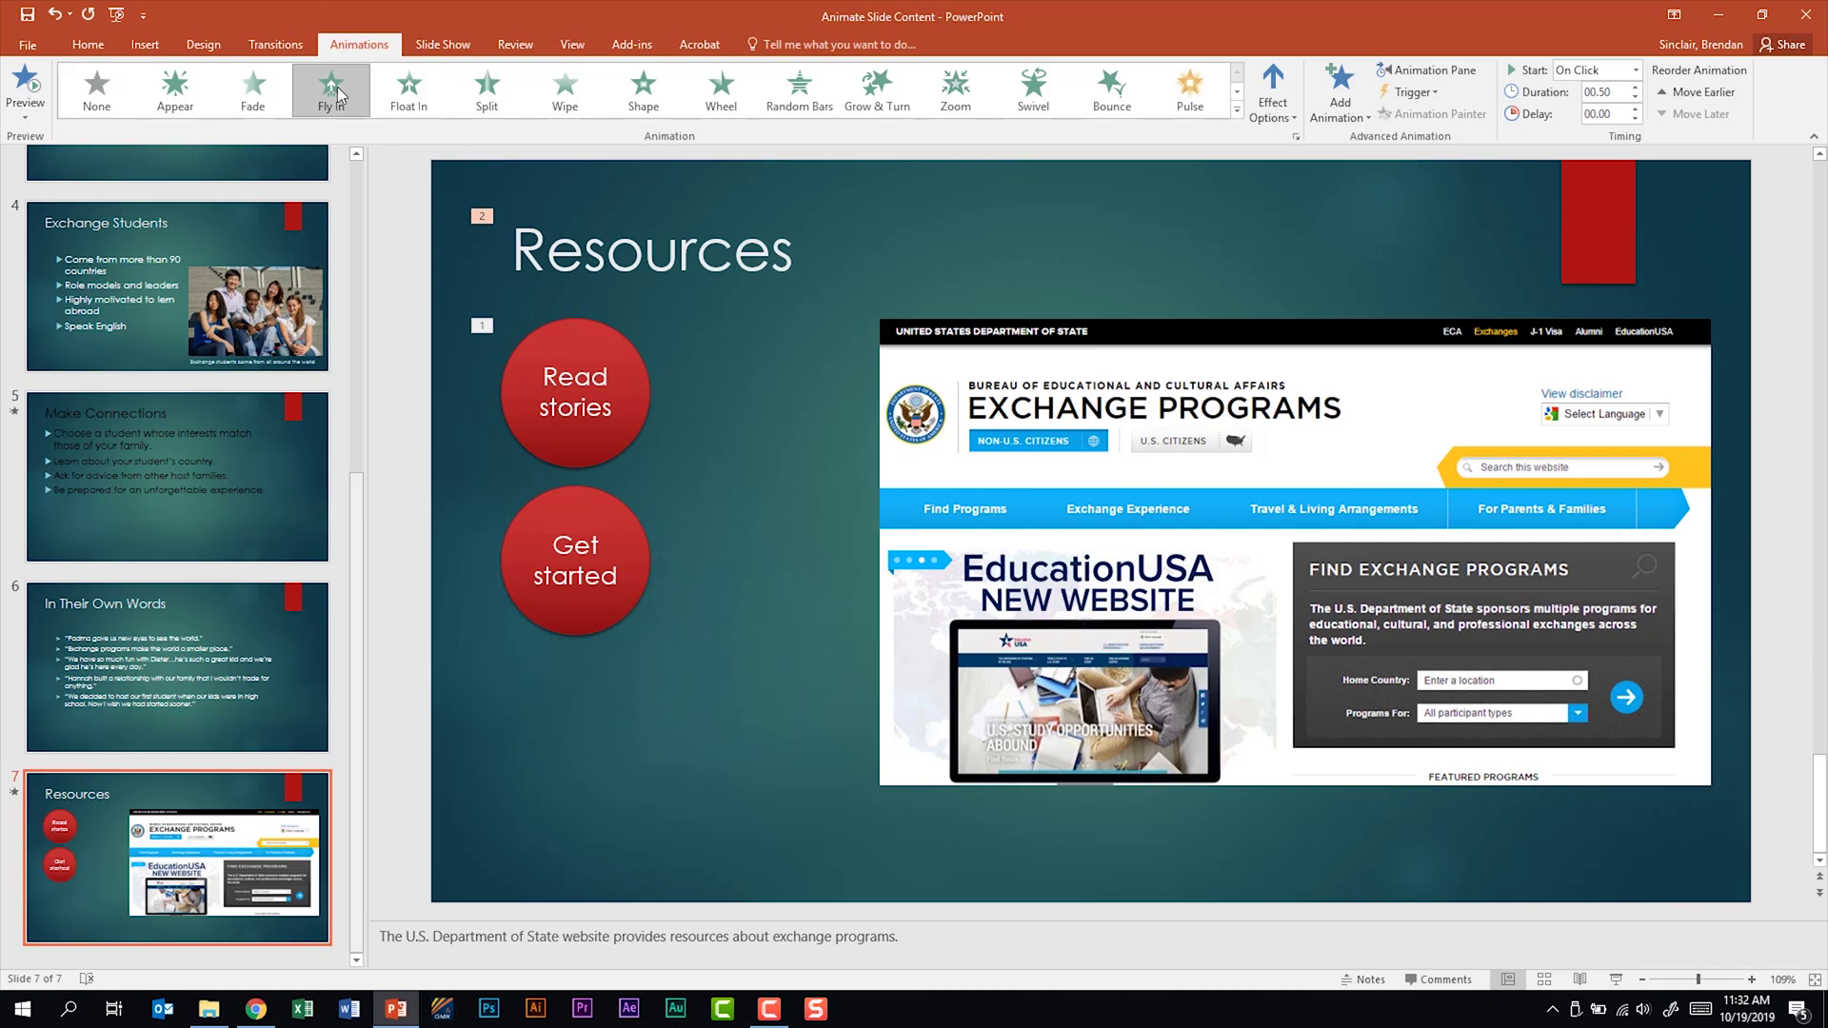
click(215, 474)
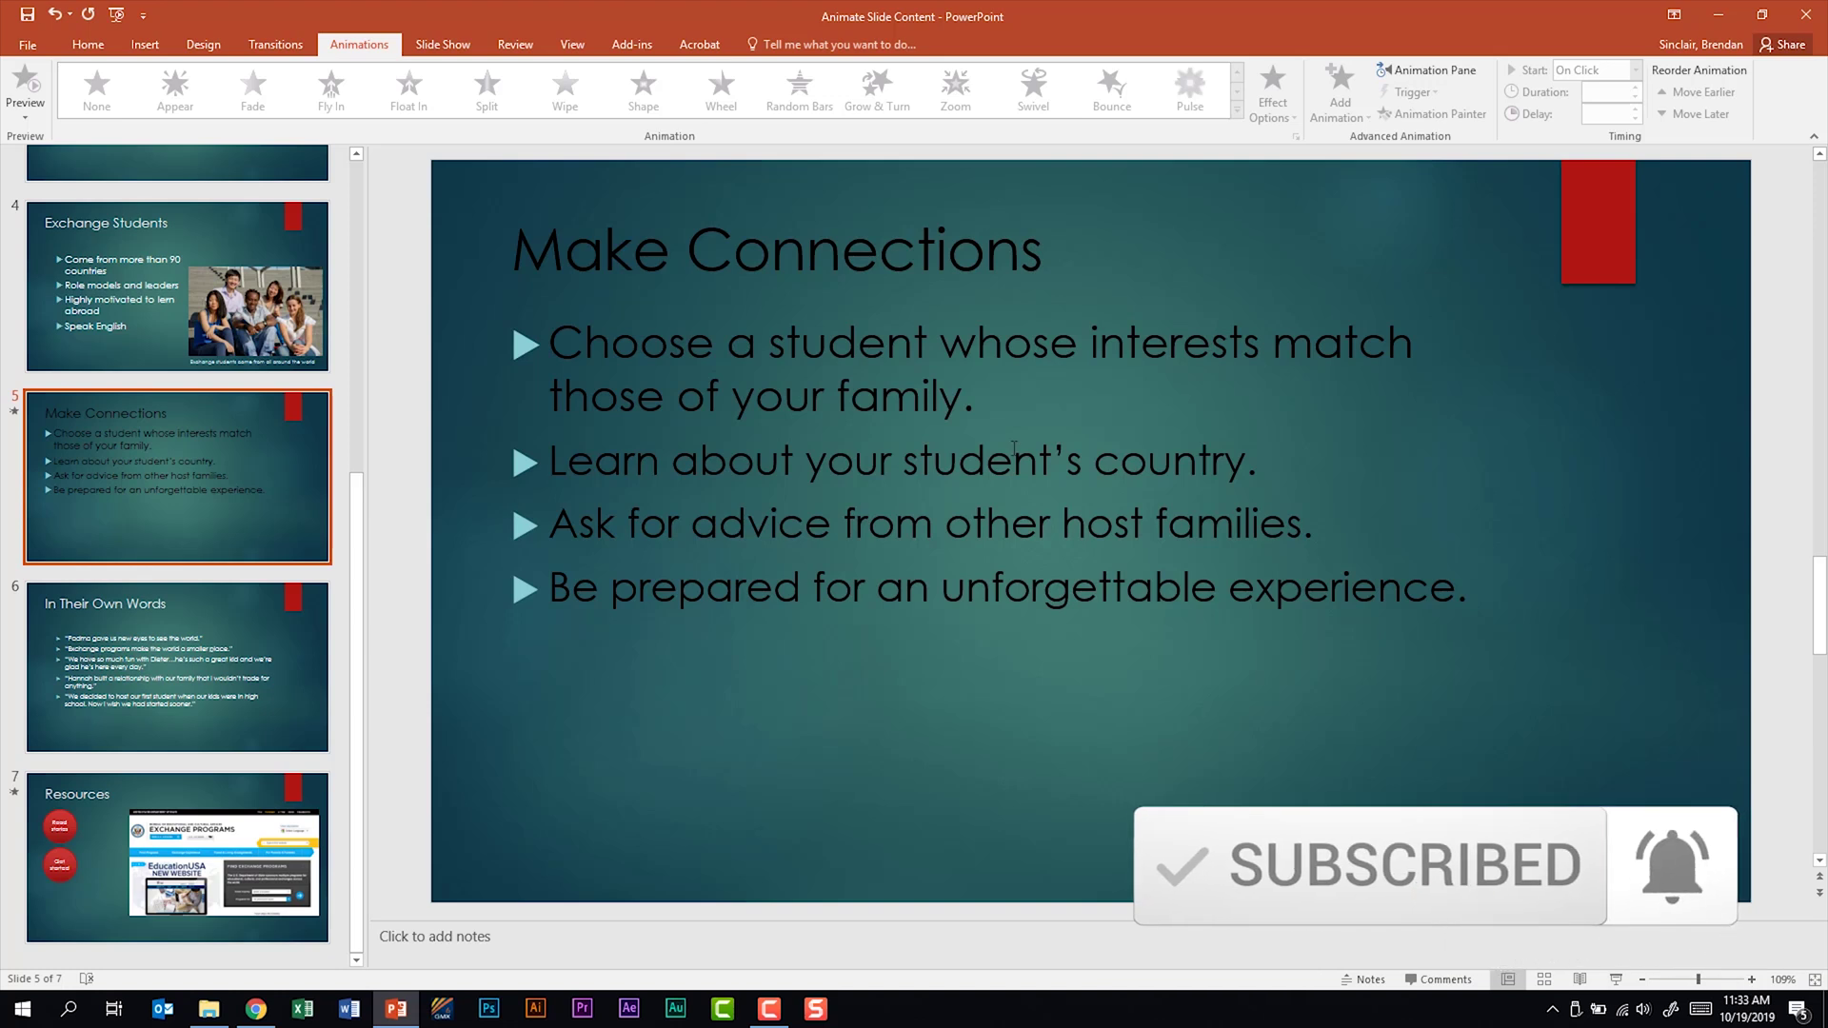
click(1014, 447)
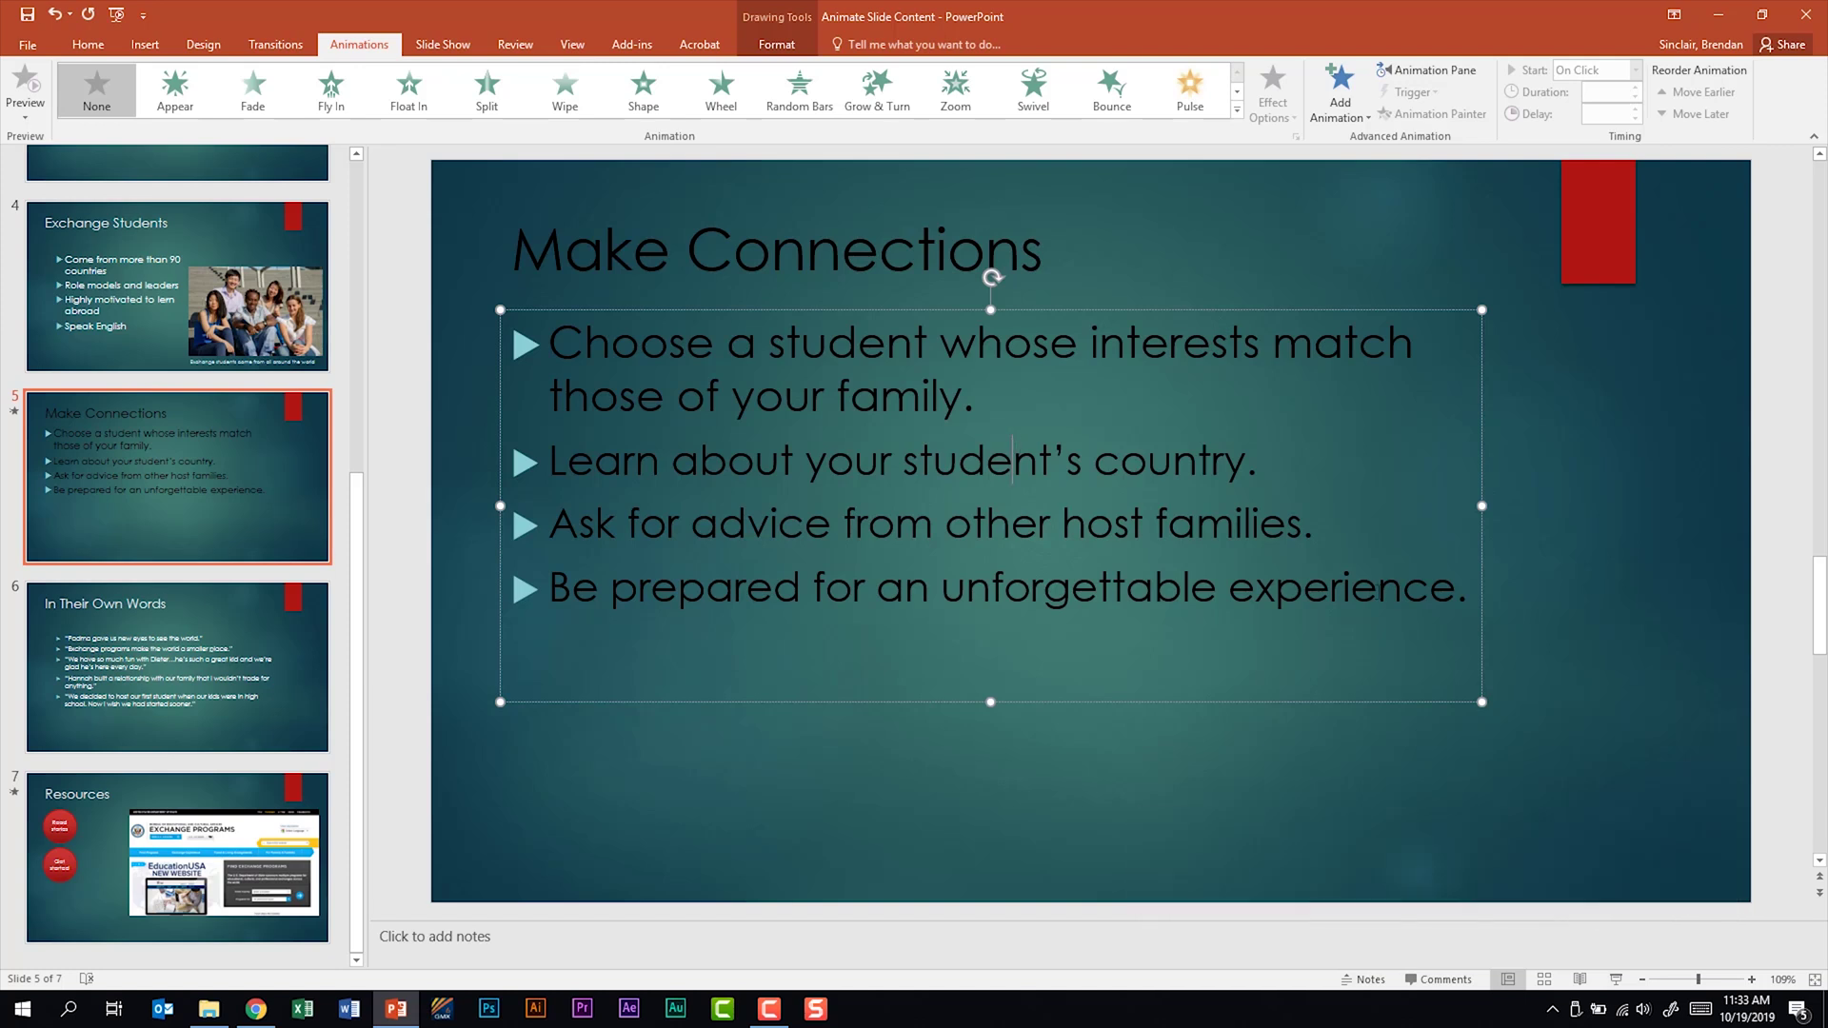
drag(1478, 587, 550, 341)
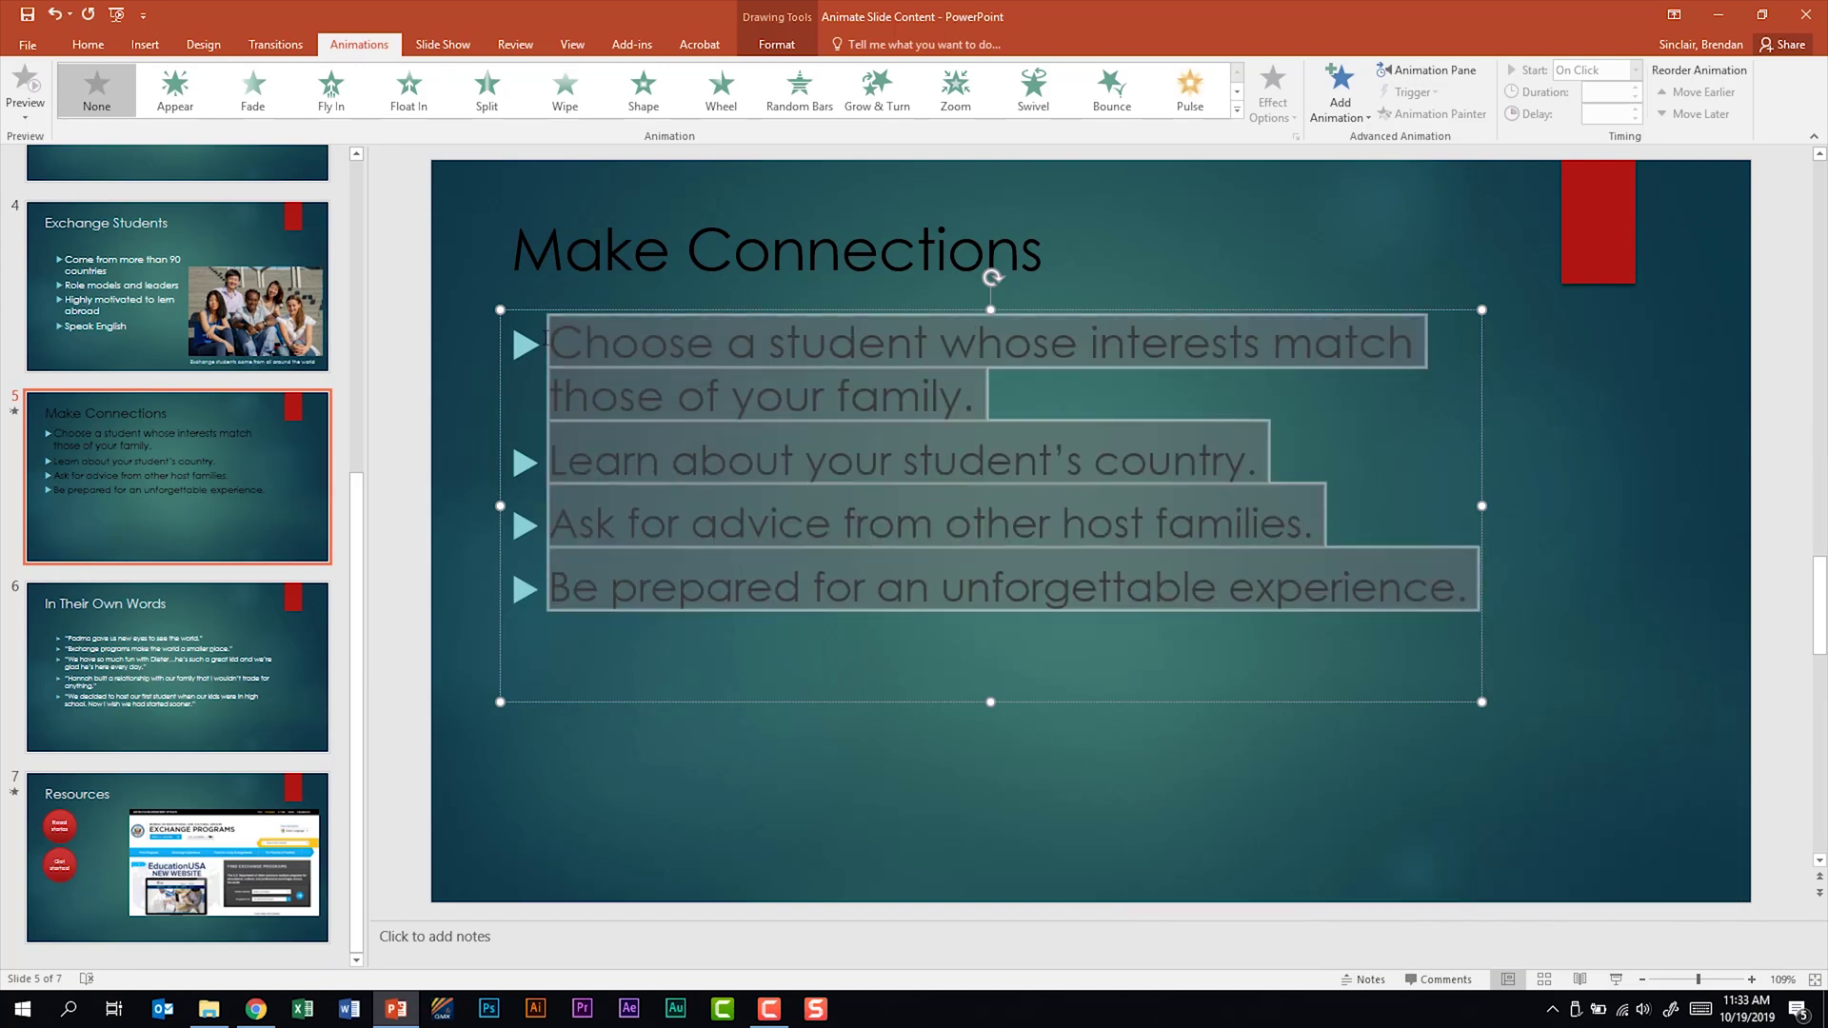
click(333, 93)
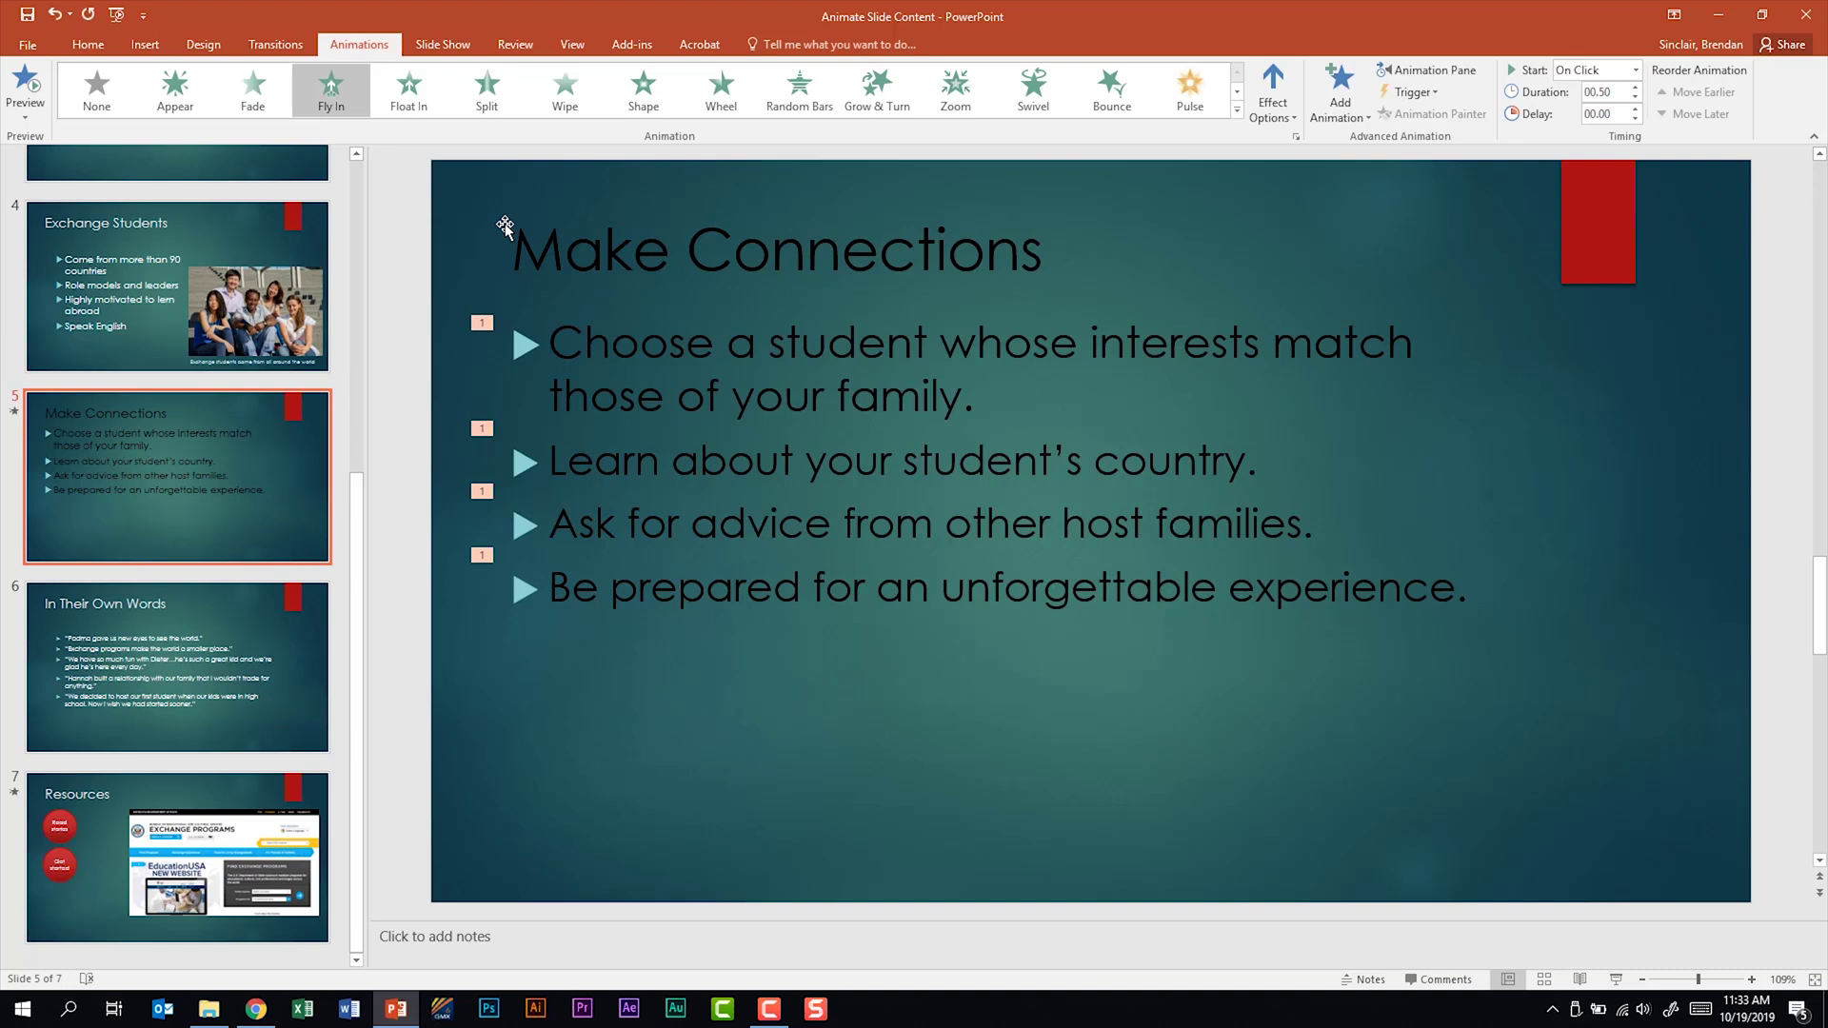
key(Escape)
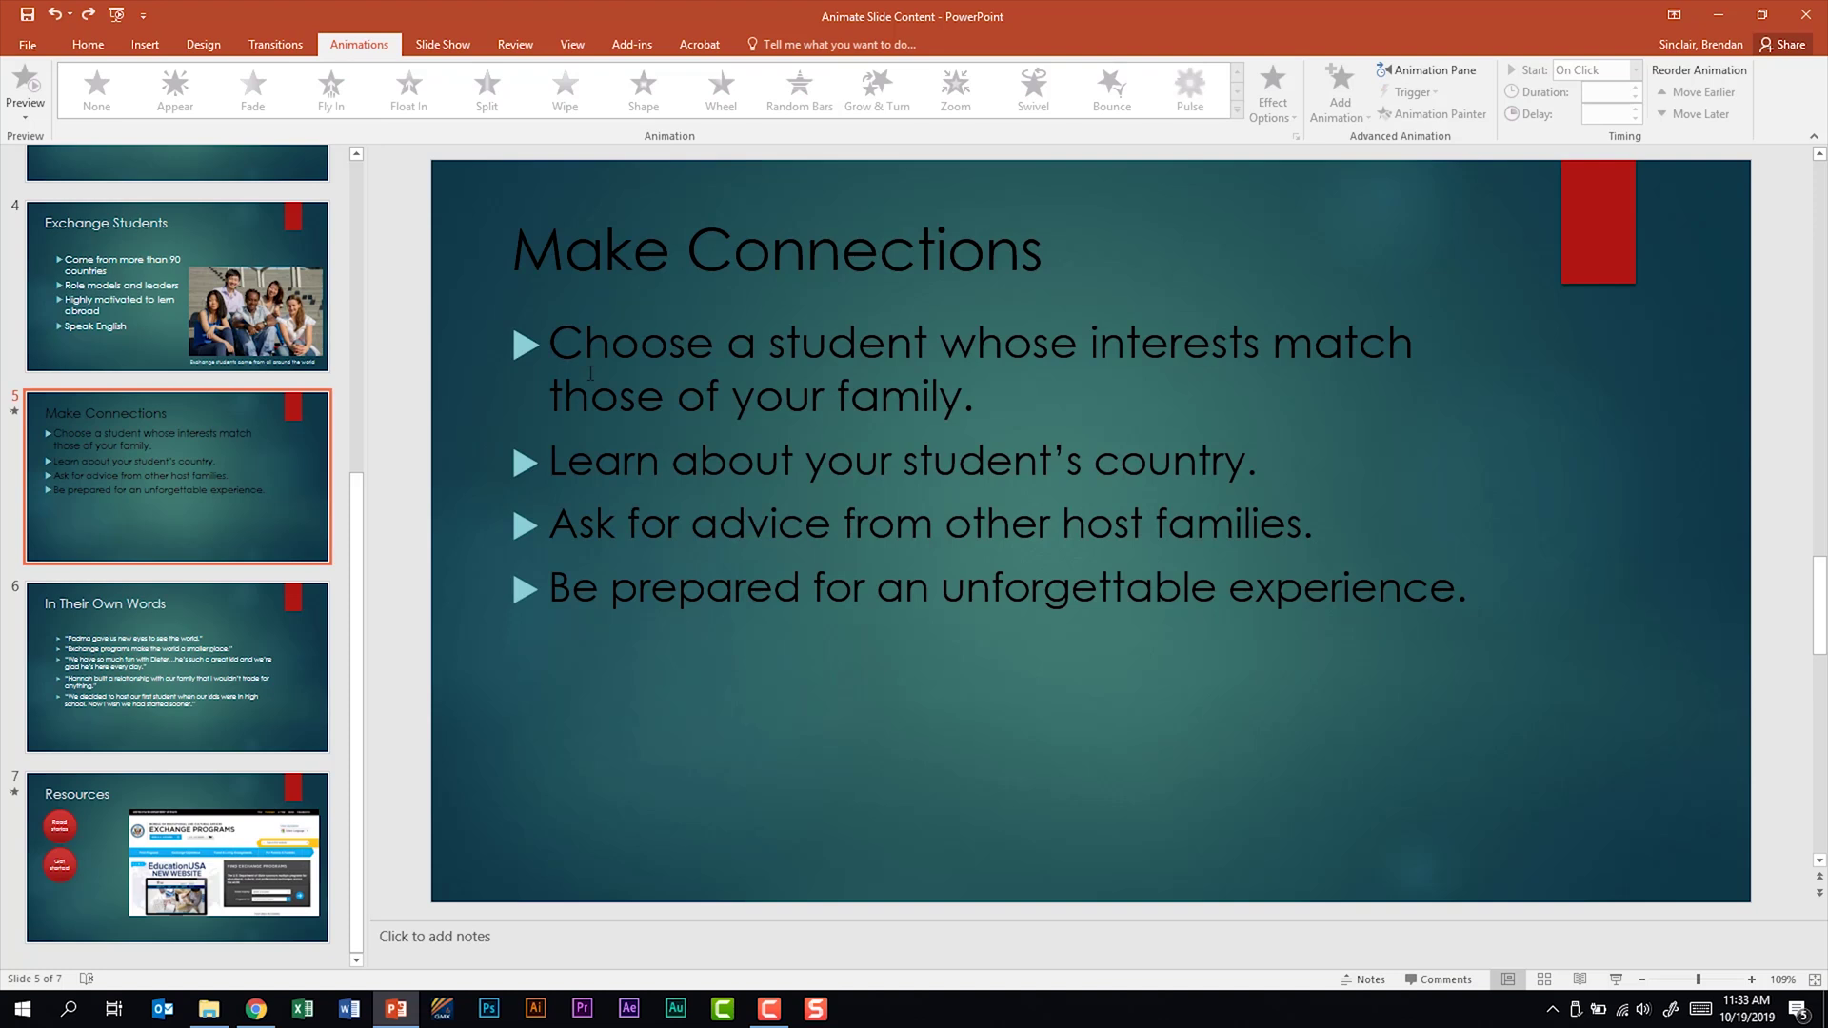
click(577, 310)
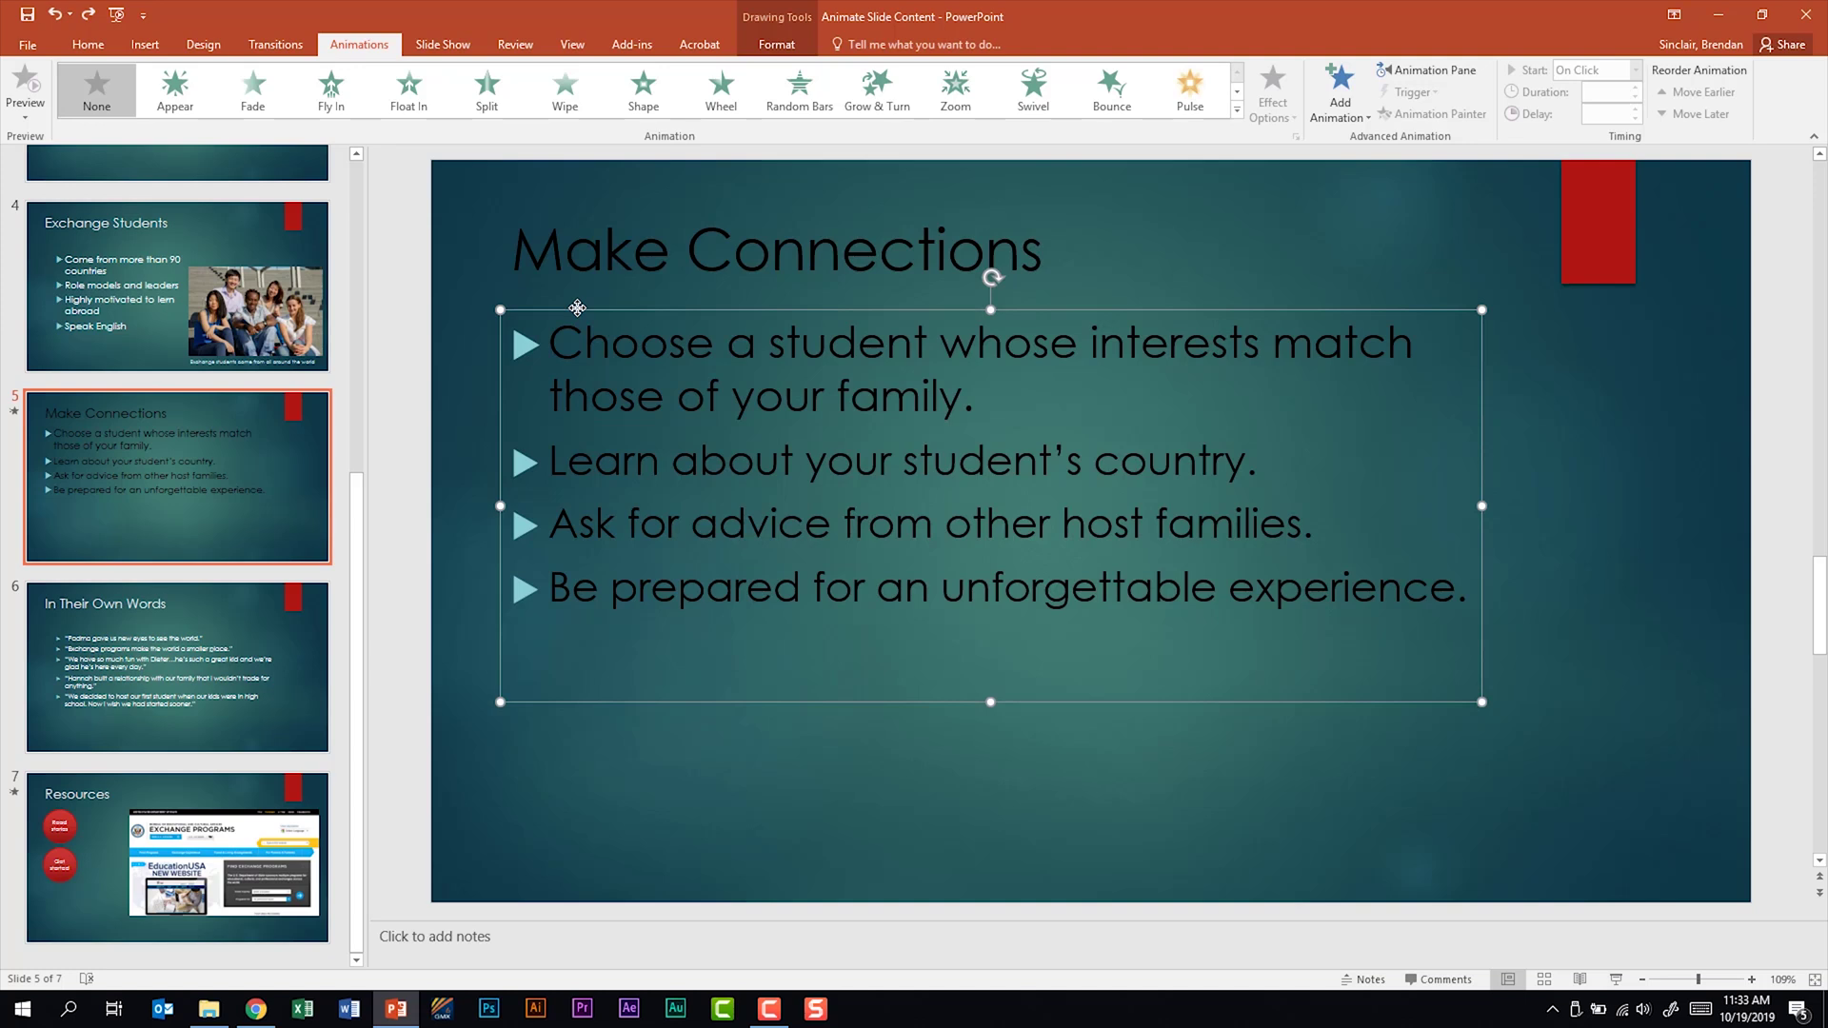
click(345, 94)
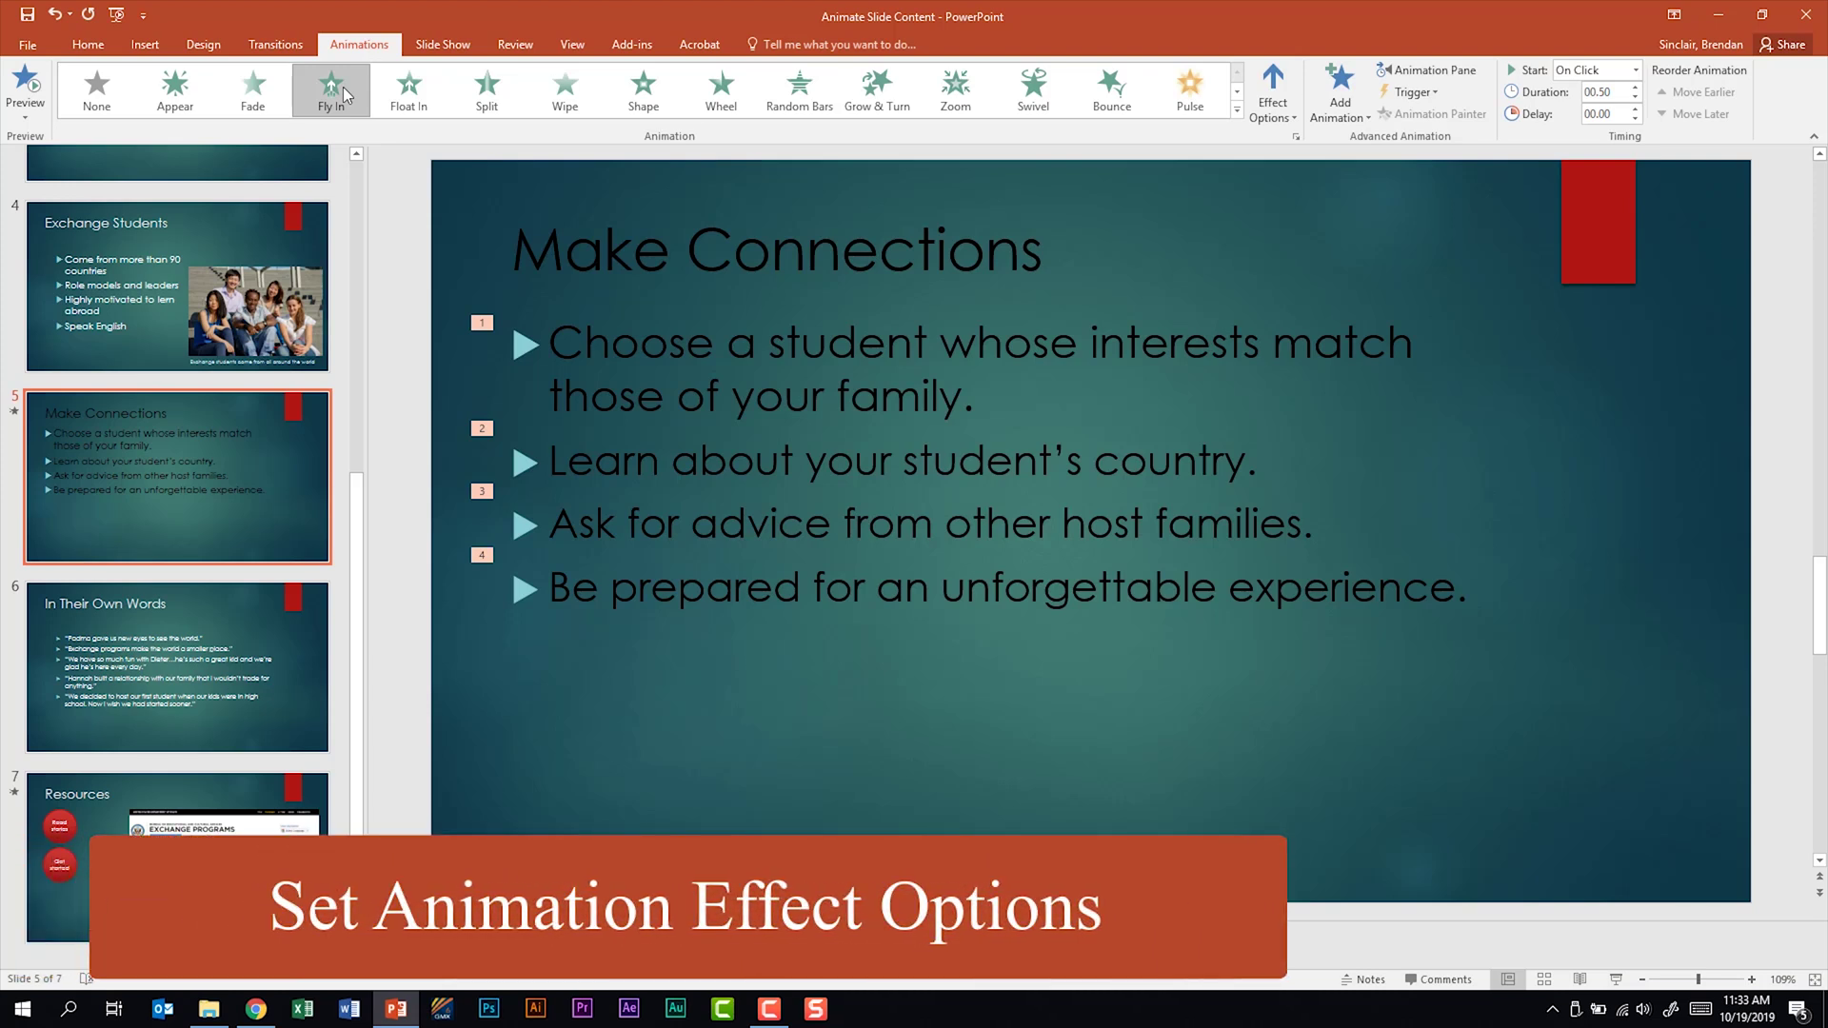
- Set the slide 5 bullets' Fly In direction to From Top
click(609, 341)
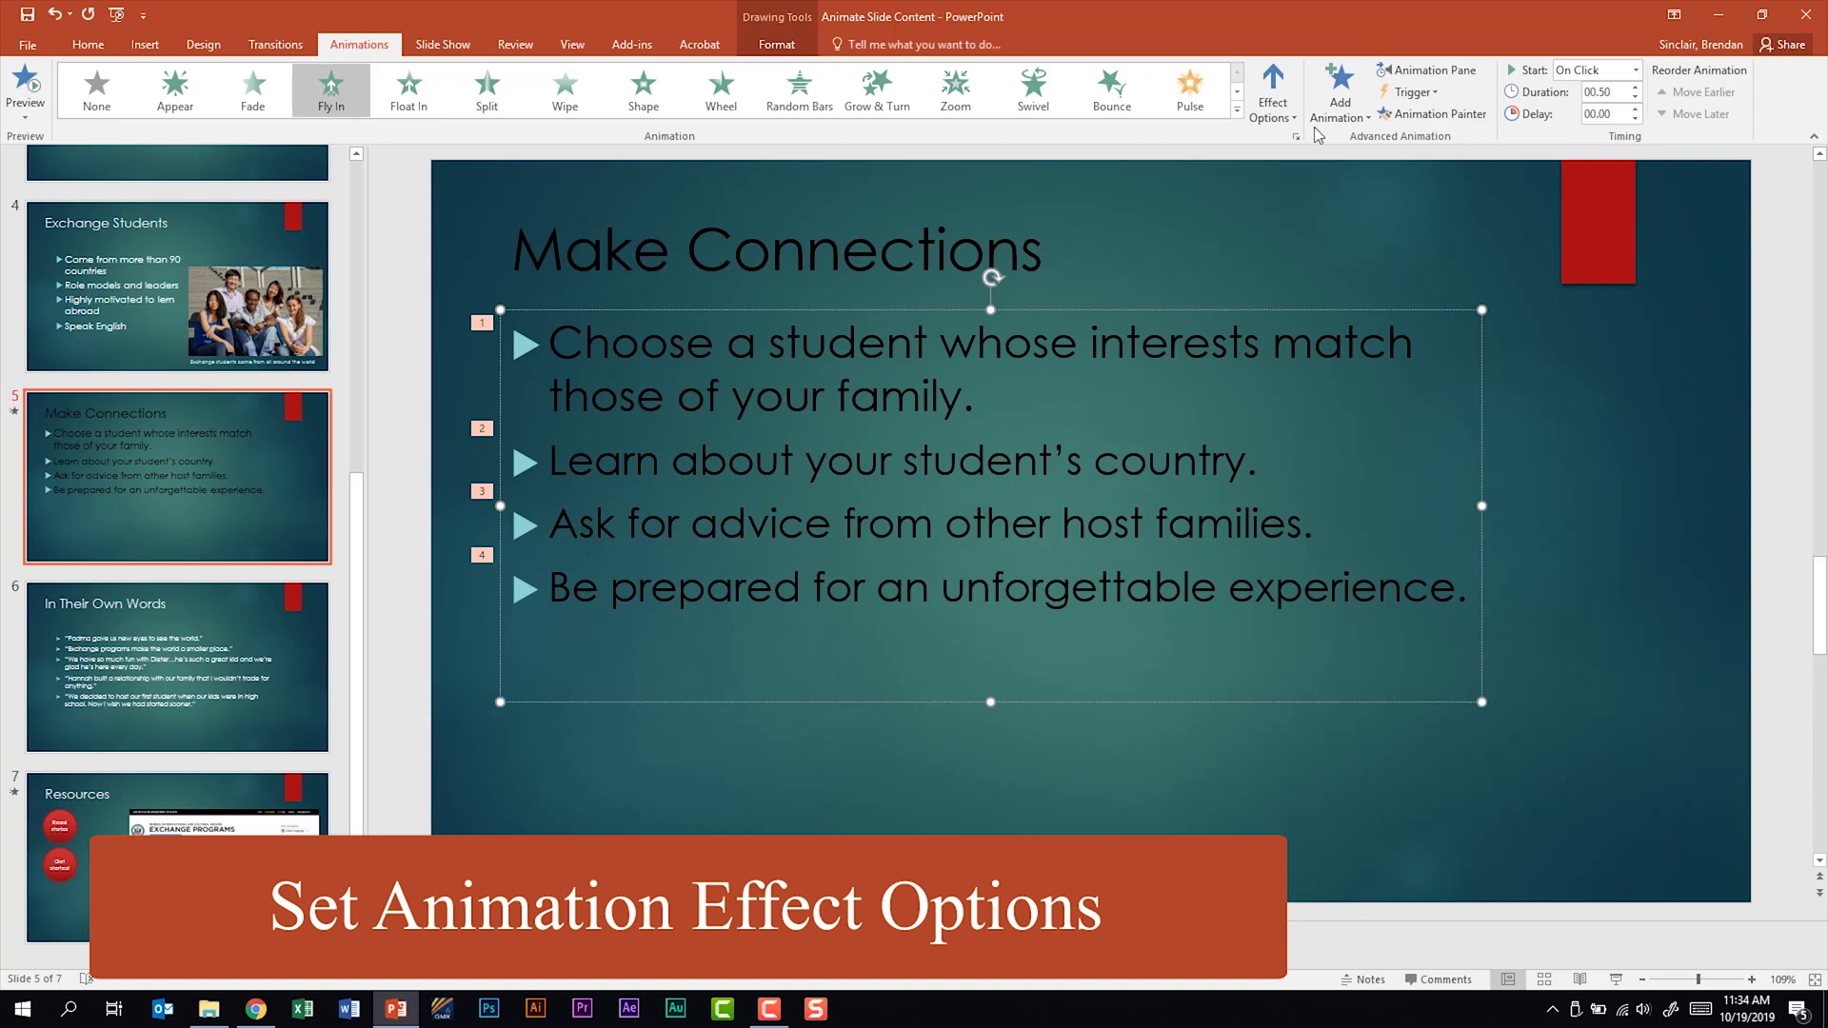
click(1276, 109)
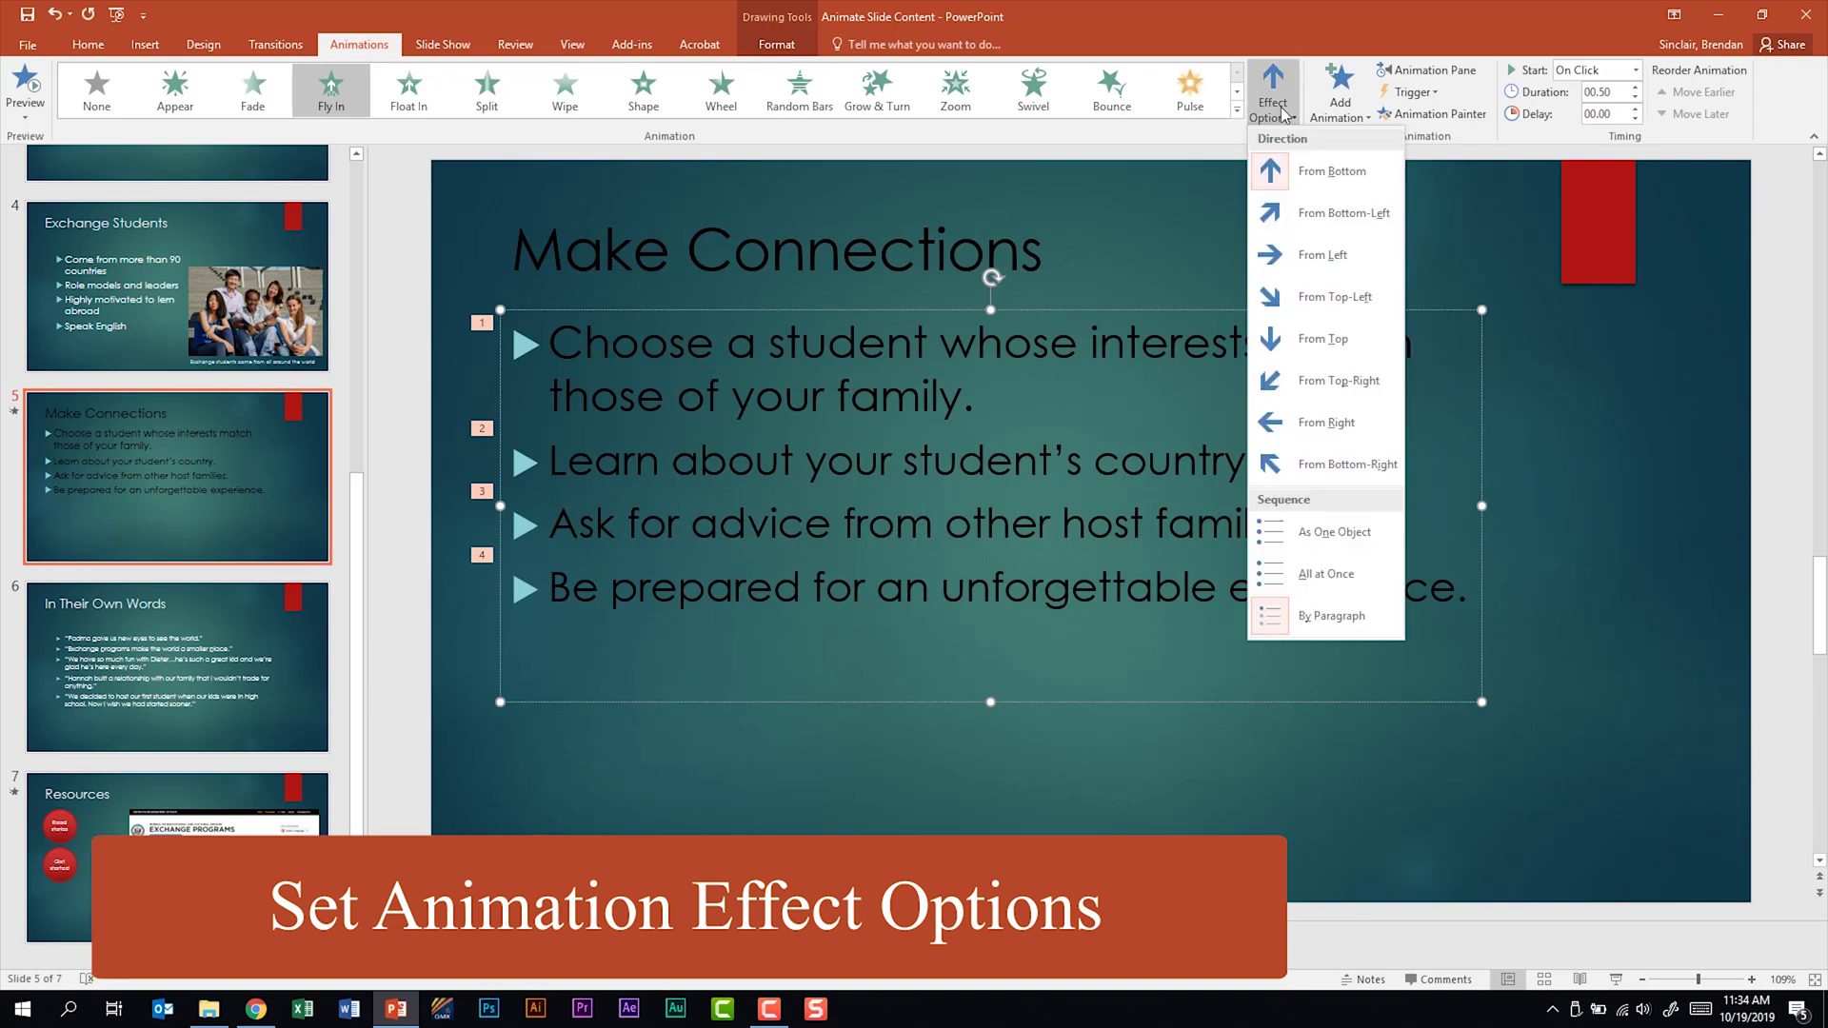
click(1336, 349)
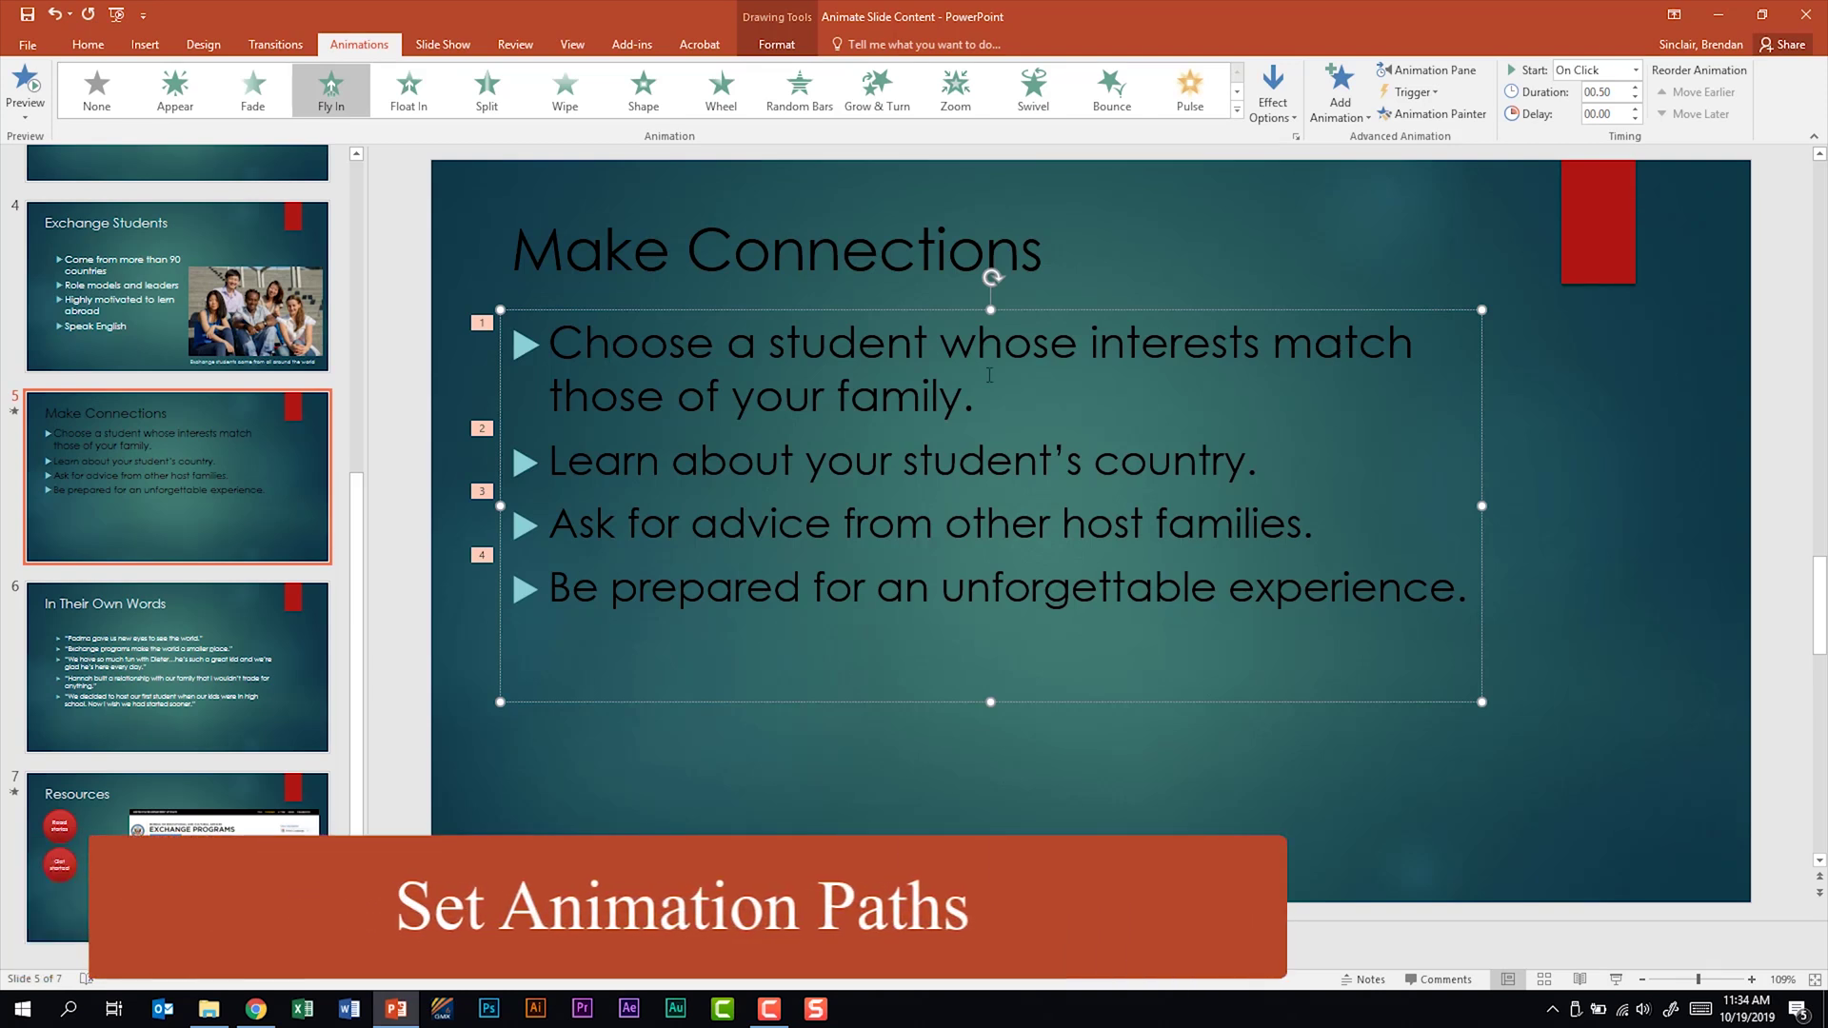
click(1237, 110)
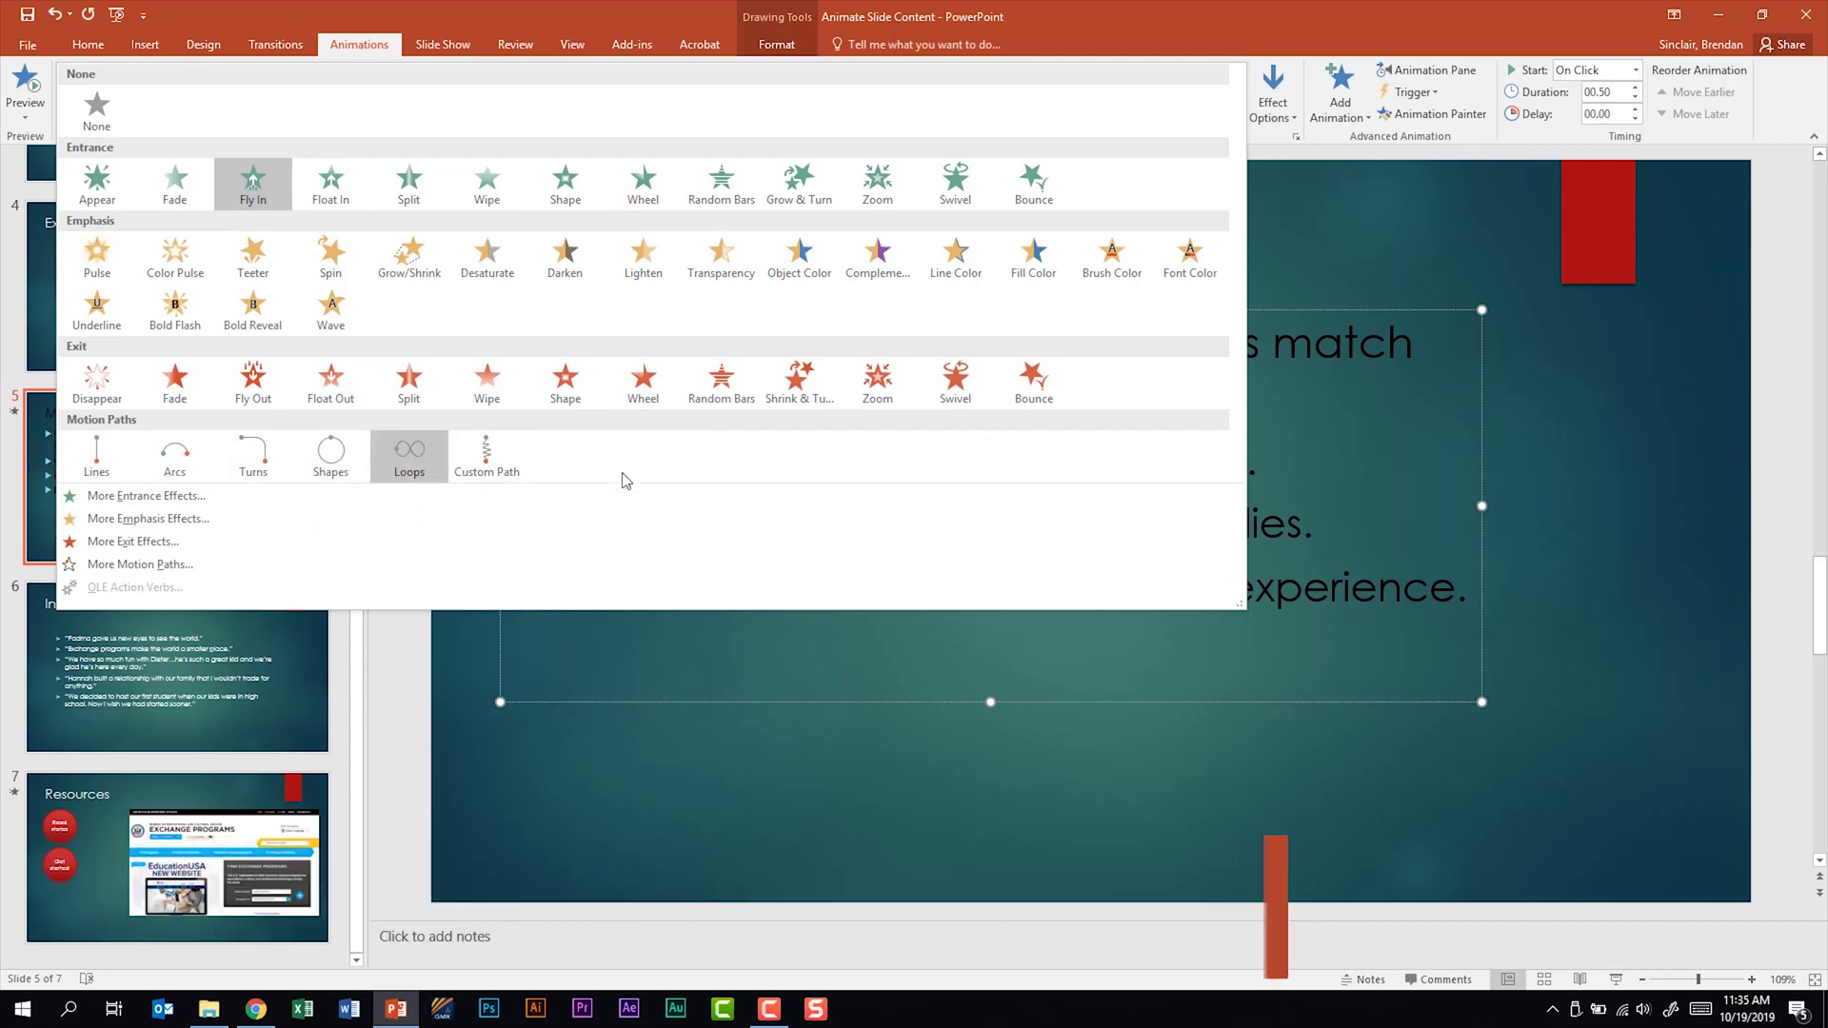
click(178, 574)
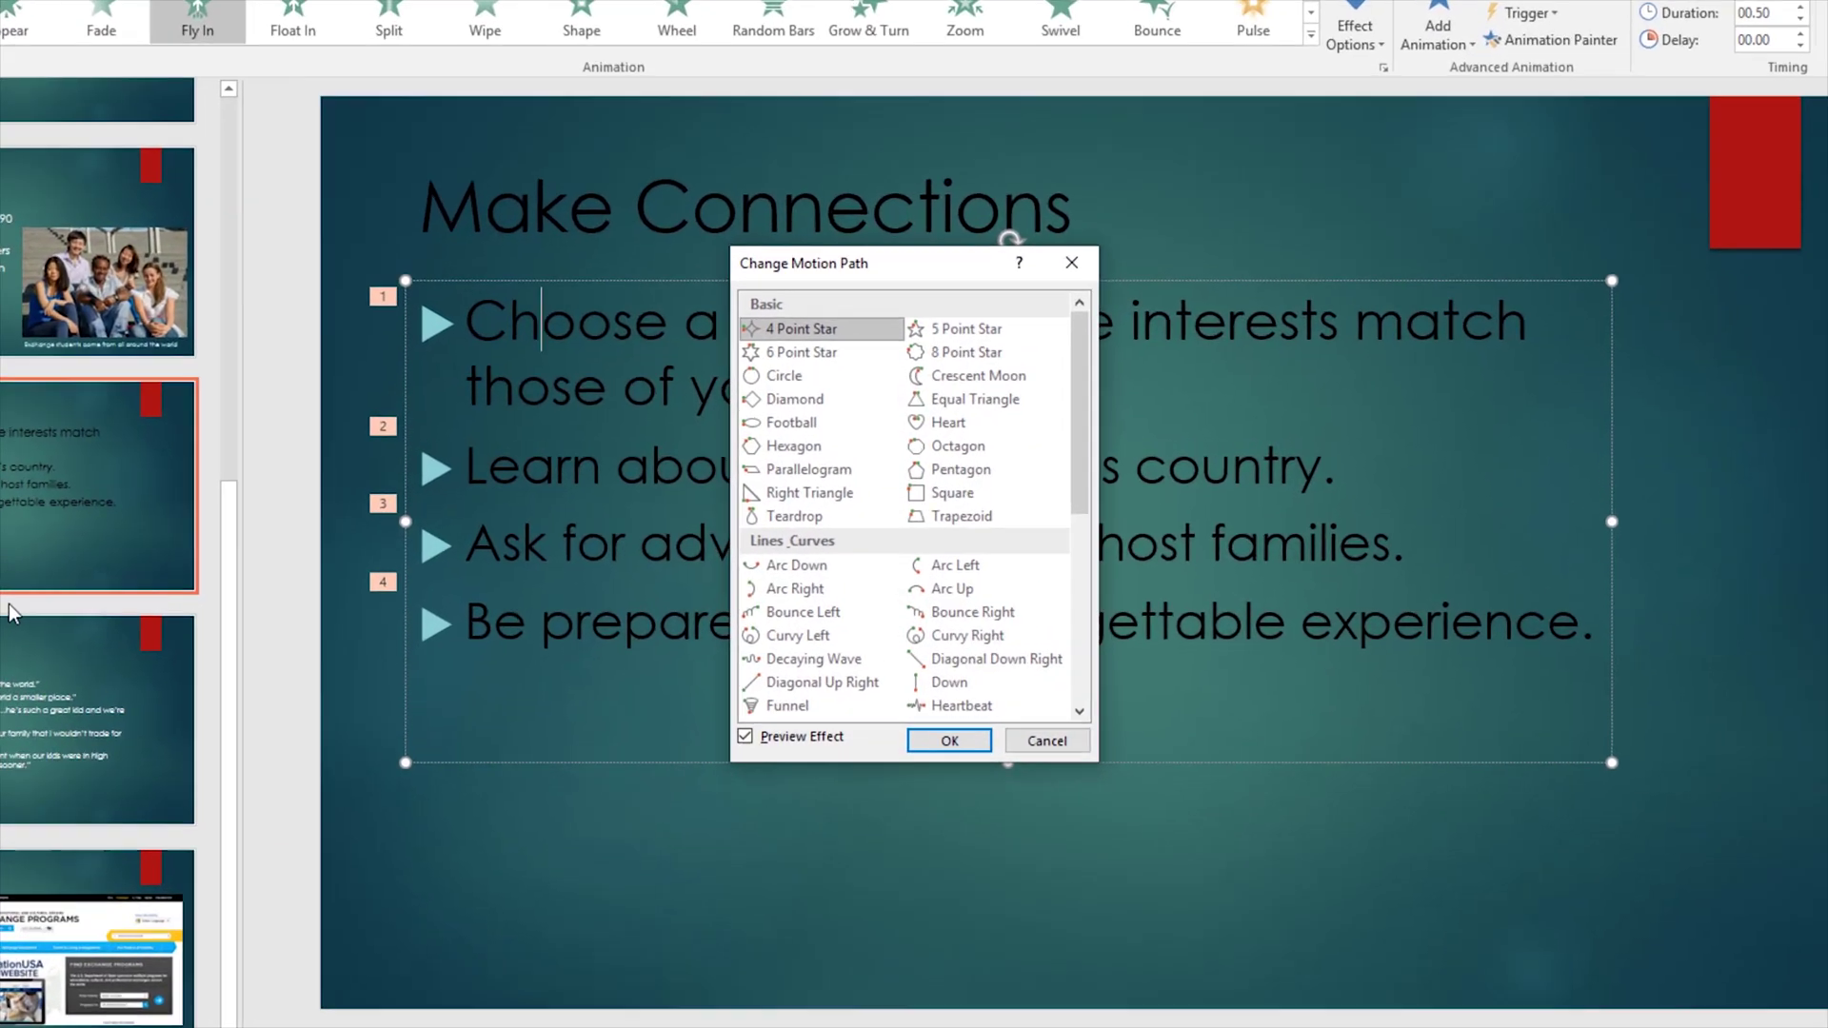
drag(1079, 394, 1132, 347)
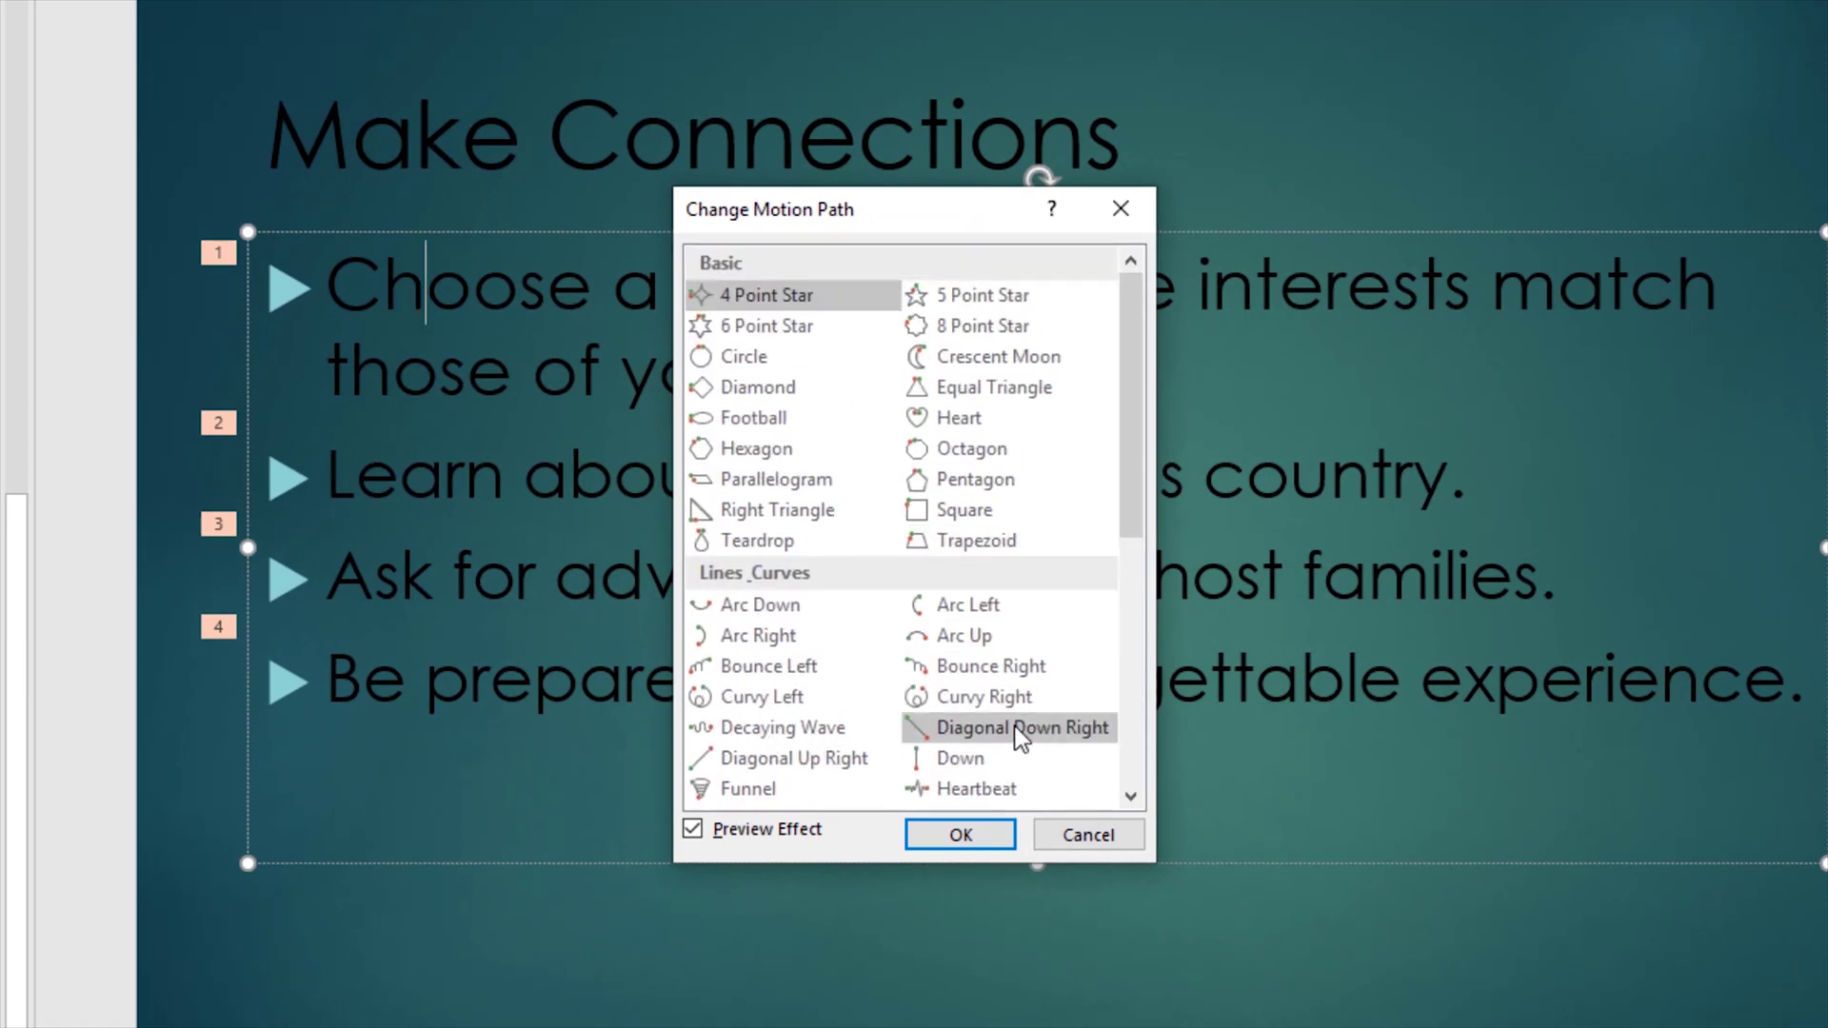
click(1011, 701)
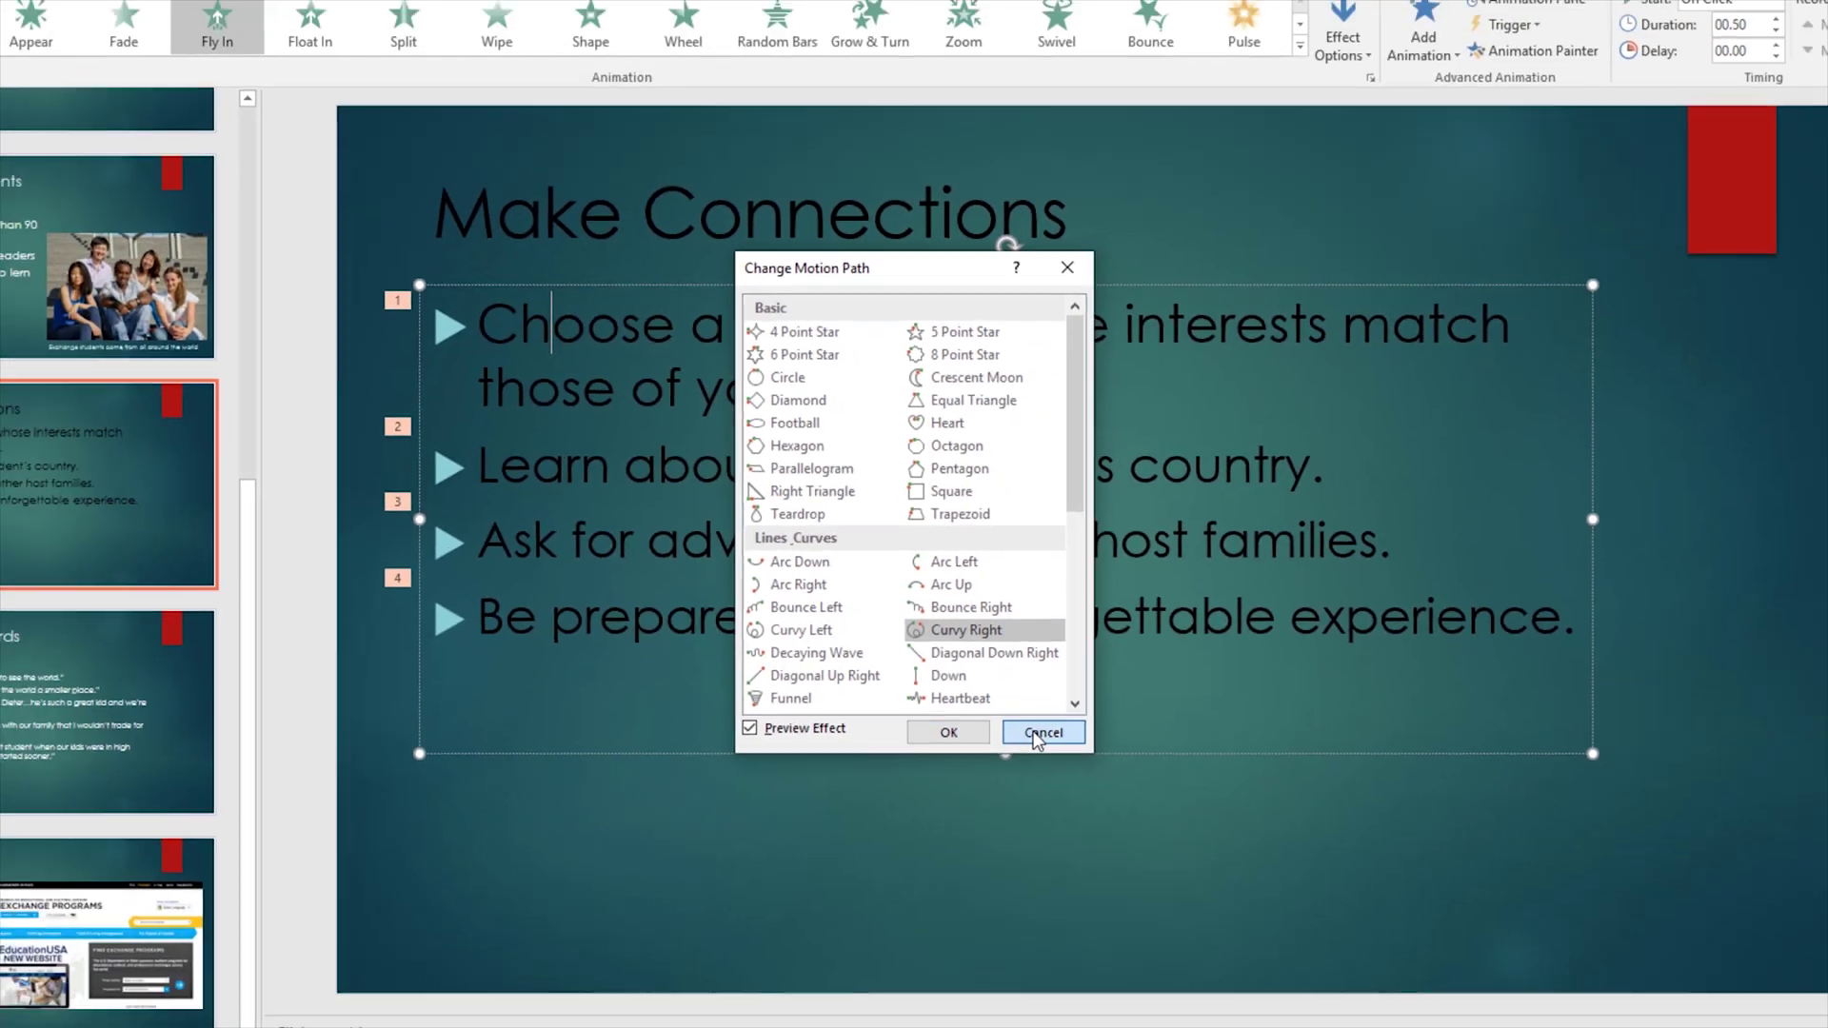
click(1066, 835)
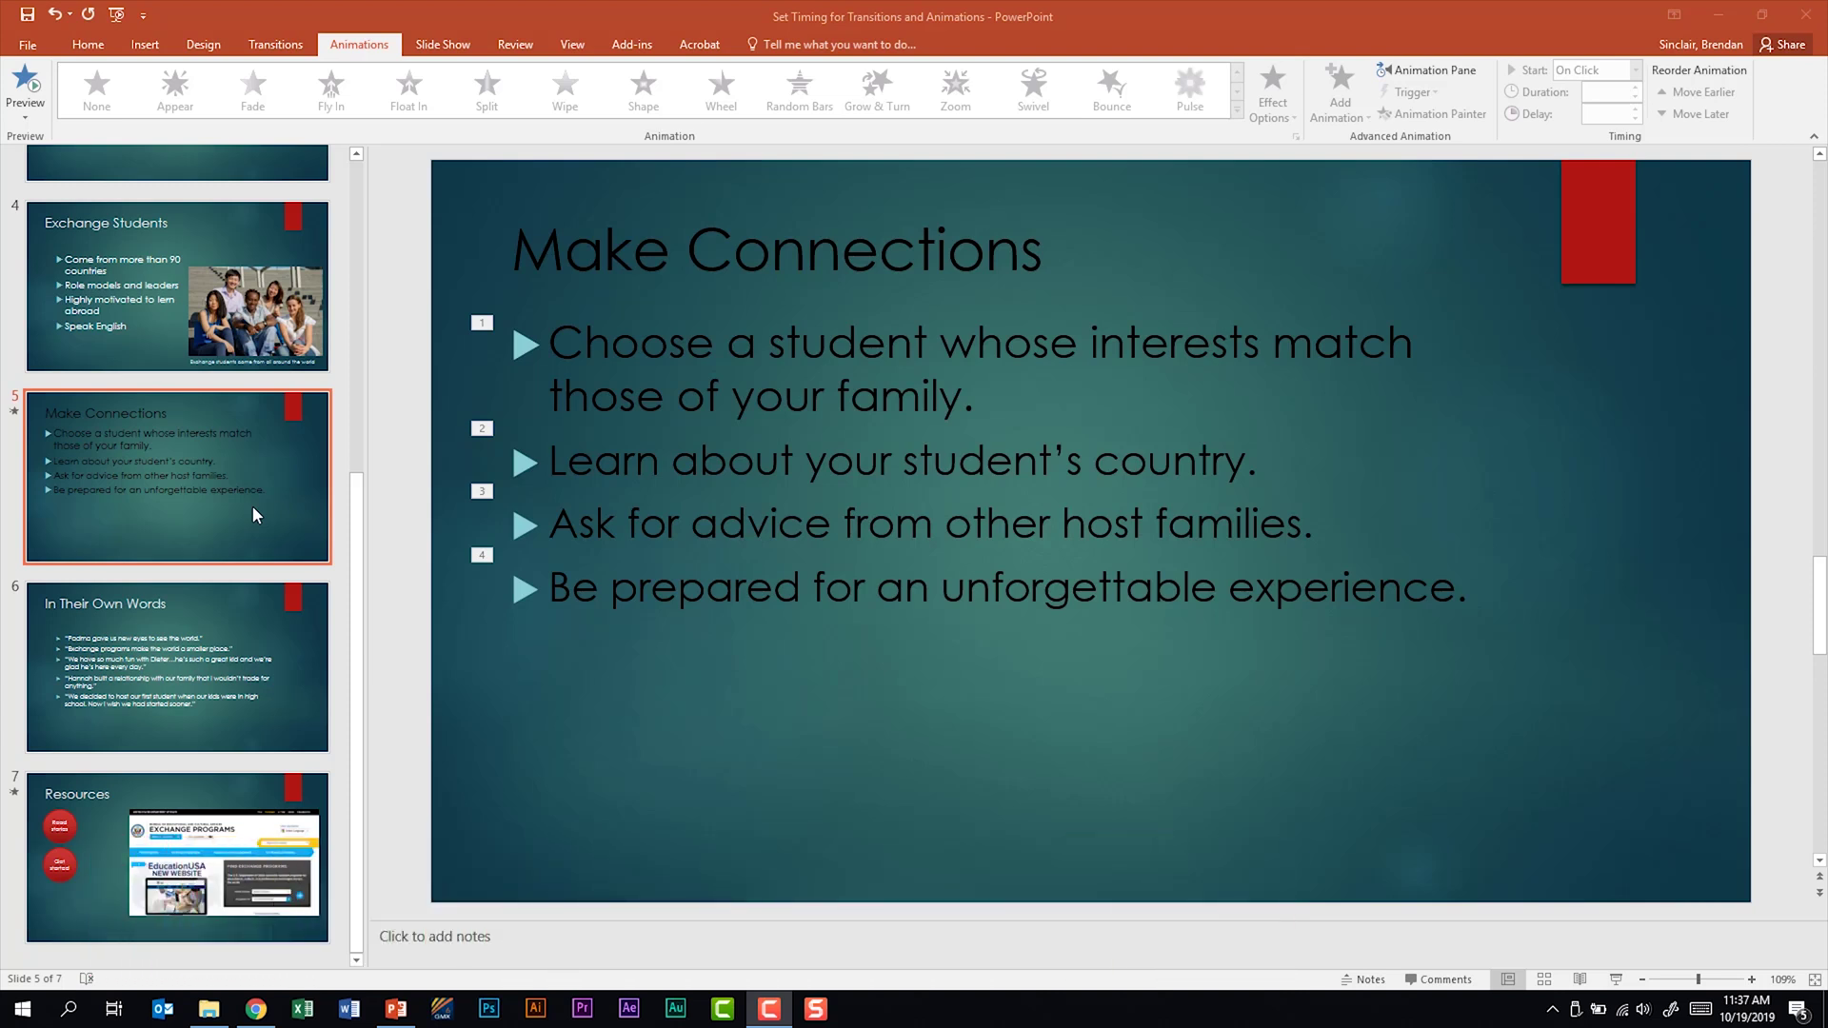
- Set slide 5's Push transition to 03.00 seconds, advancing On Mouse Click
click(274, 48)
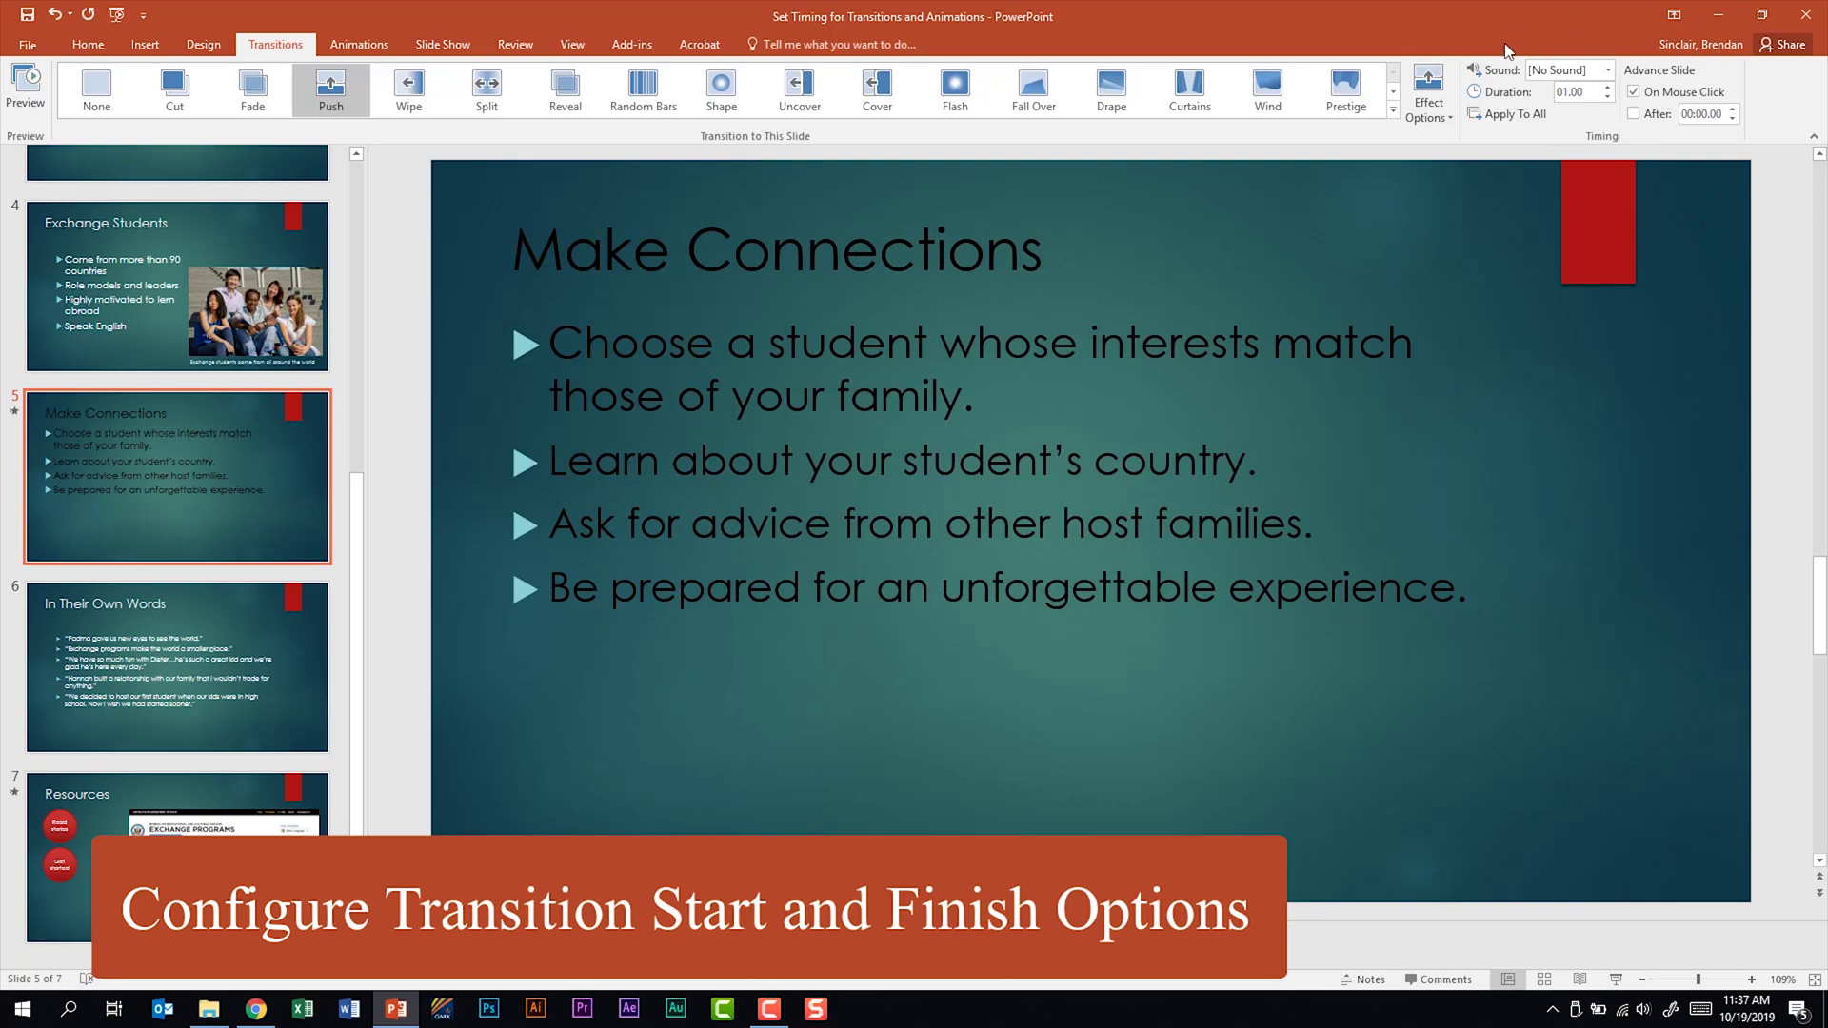
click(1608, 87)
click(1608, 87)
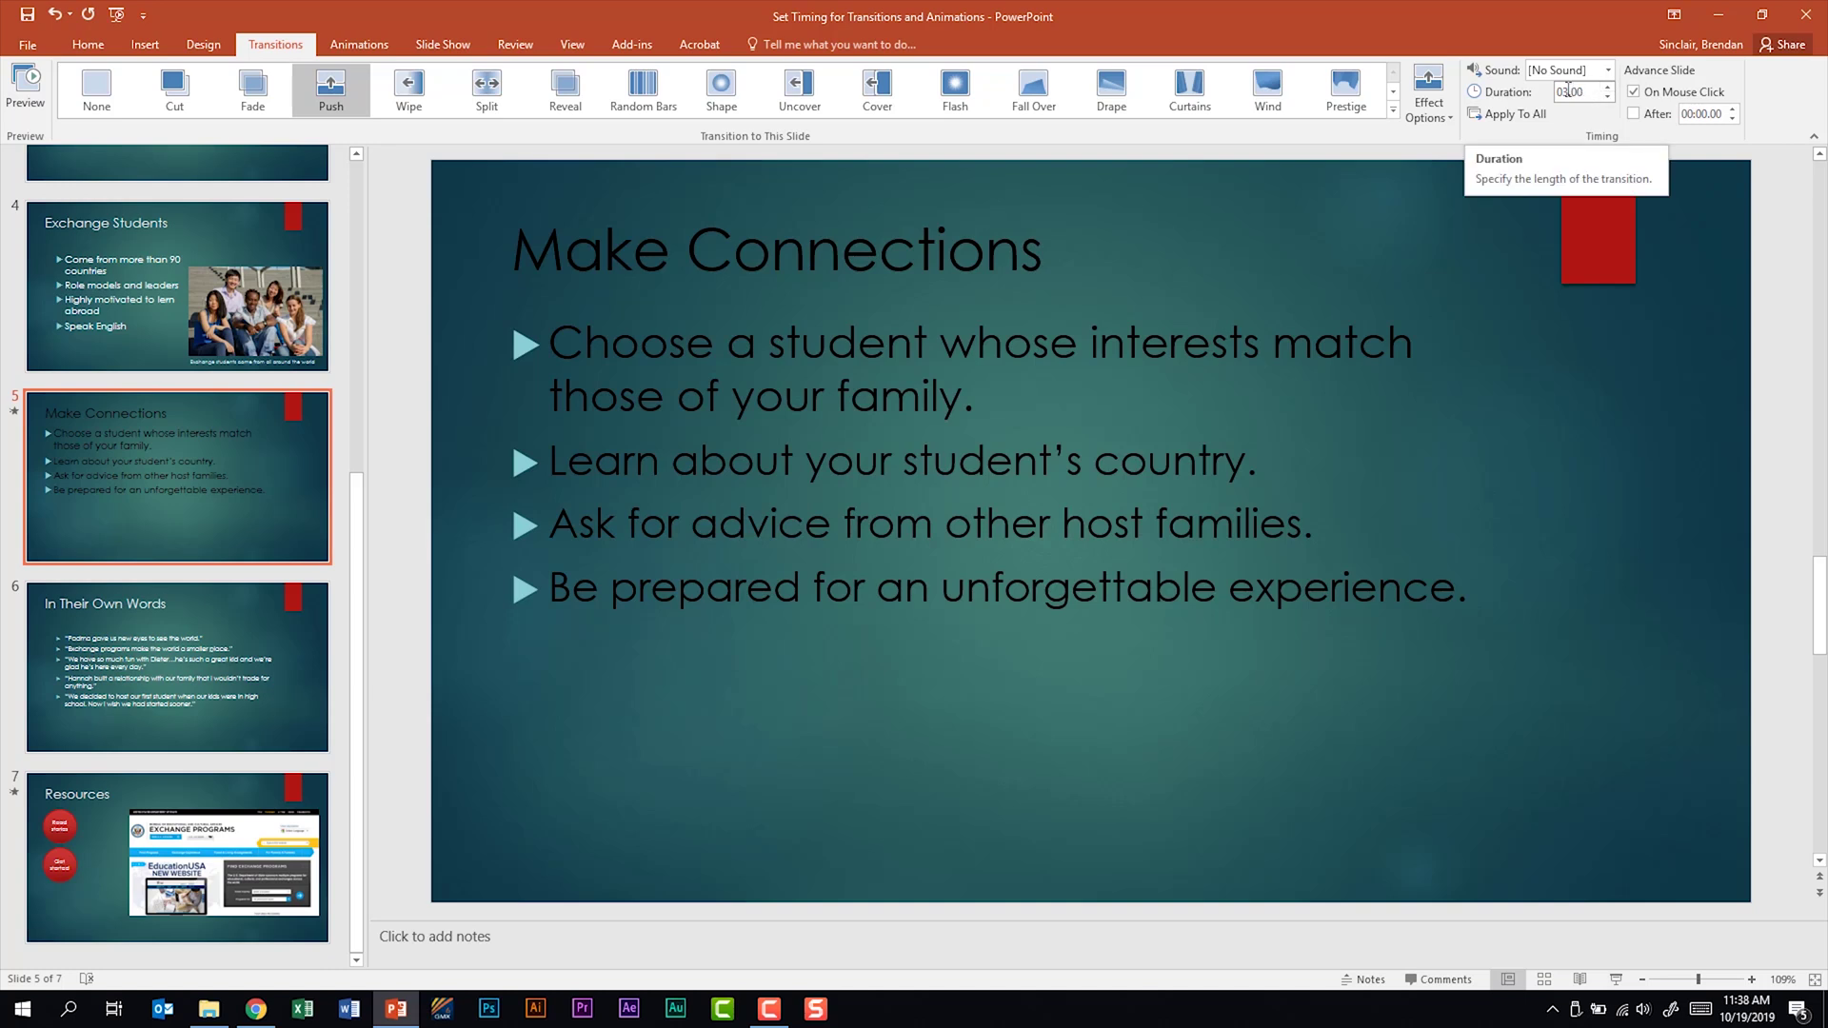
click(1655, 96)
click(1654, 115)
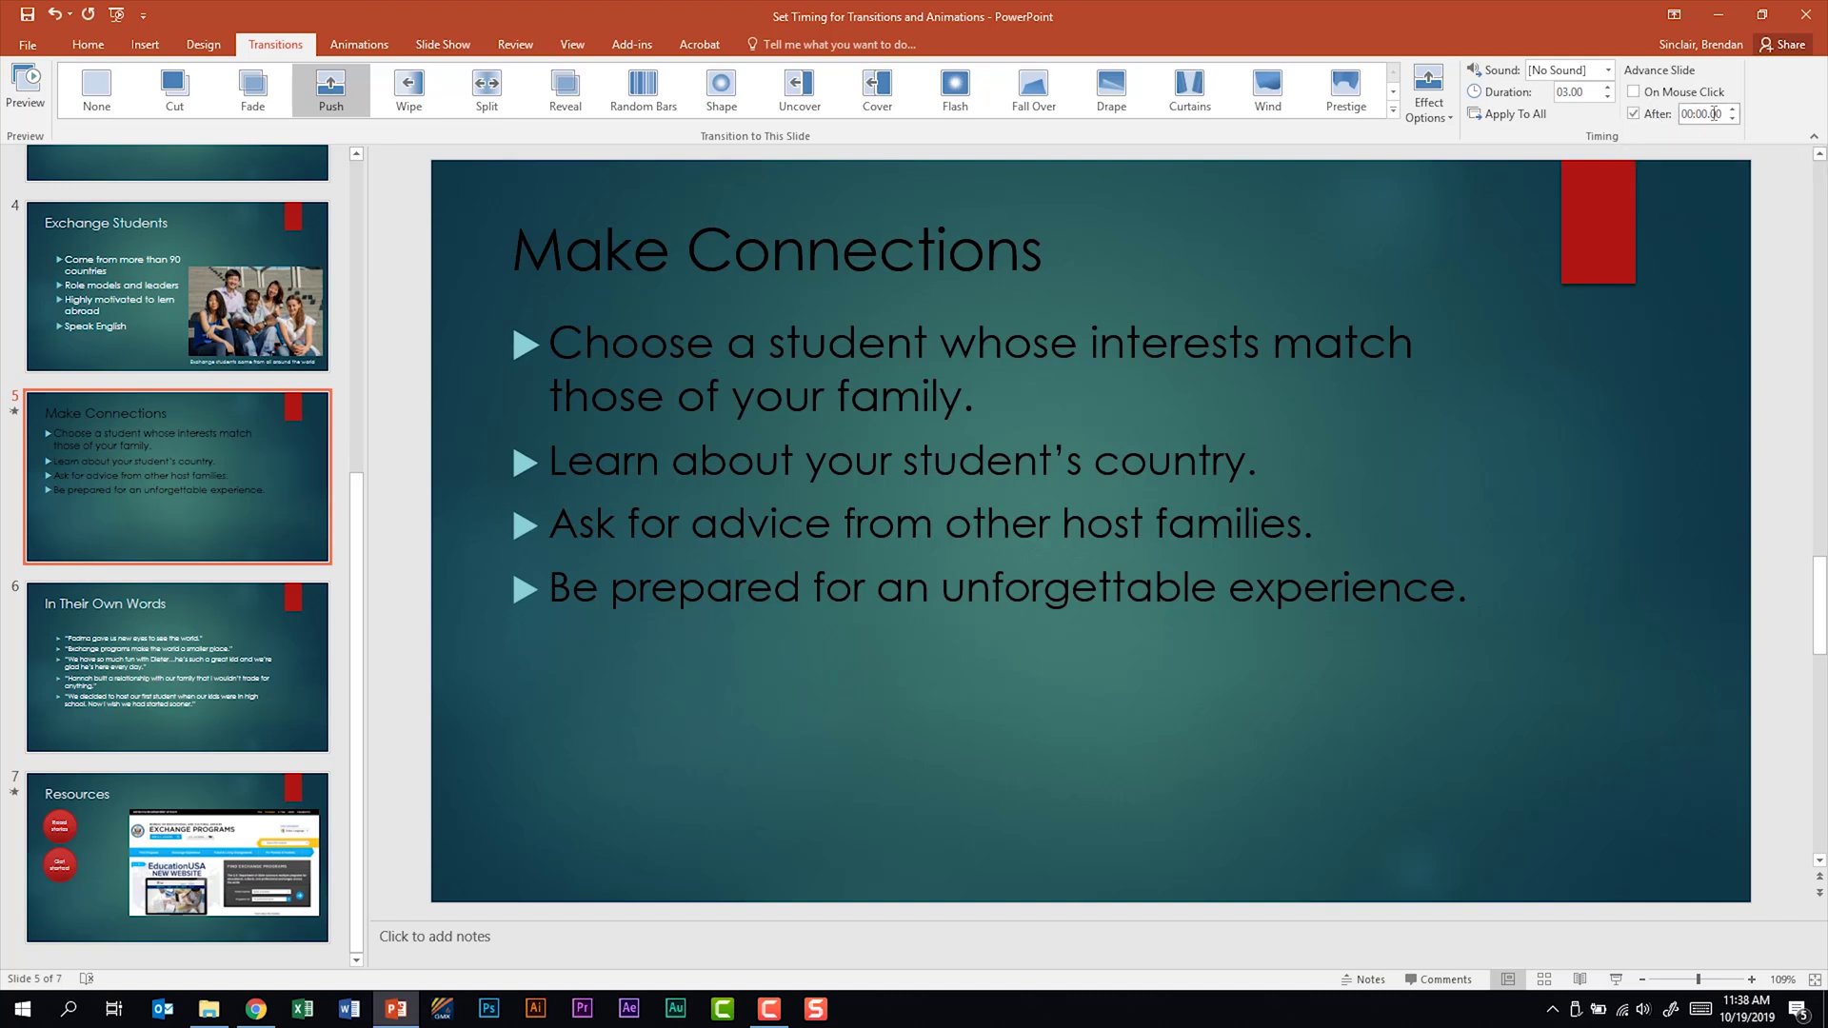
click(1634, 92)
click(1634, 114)
click(1609, 71)
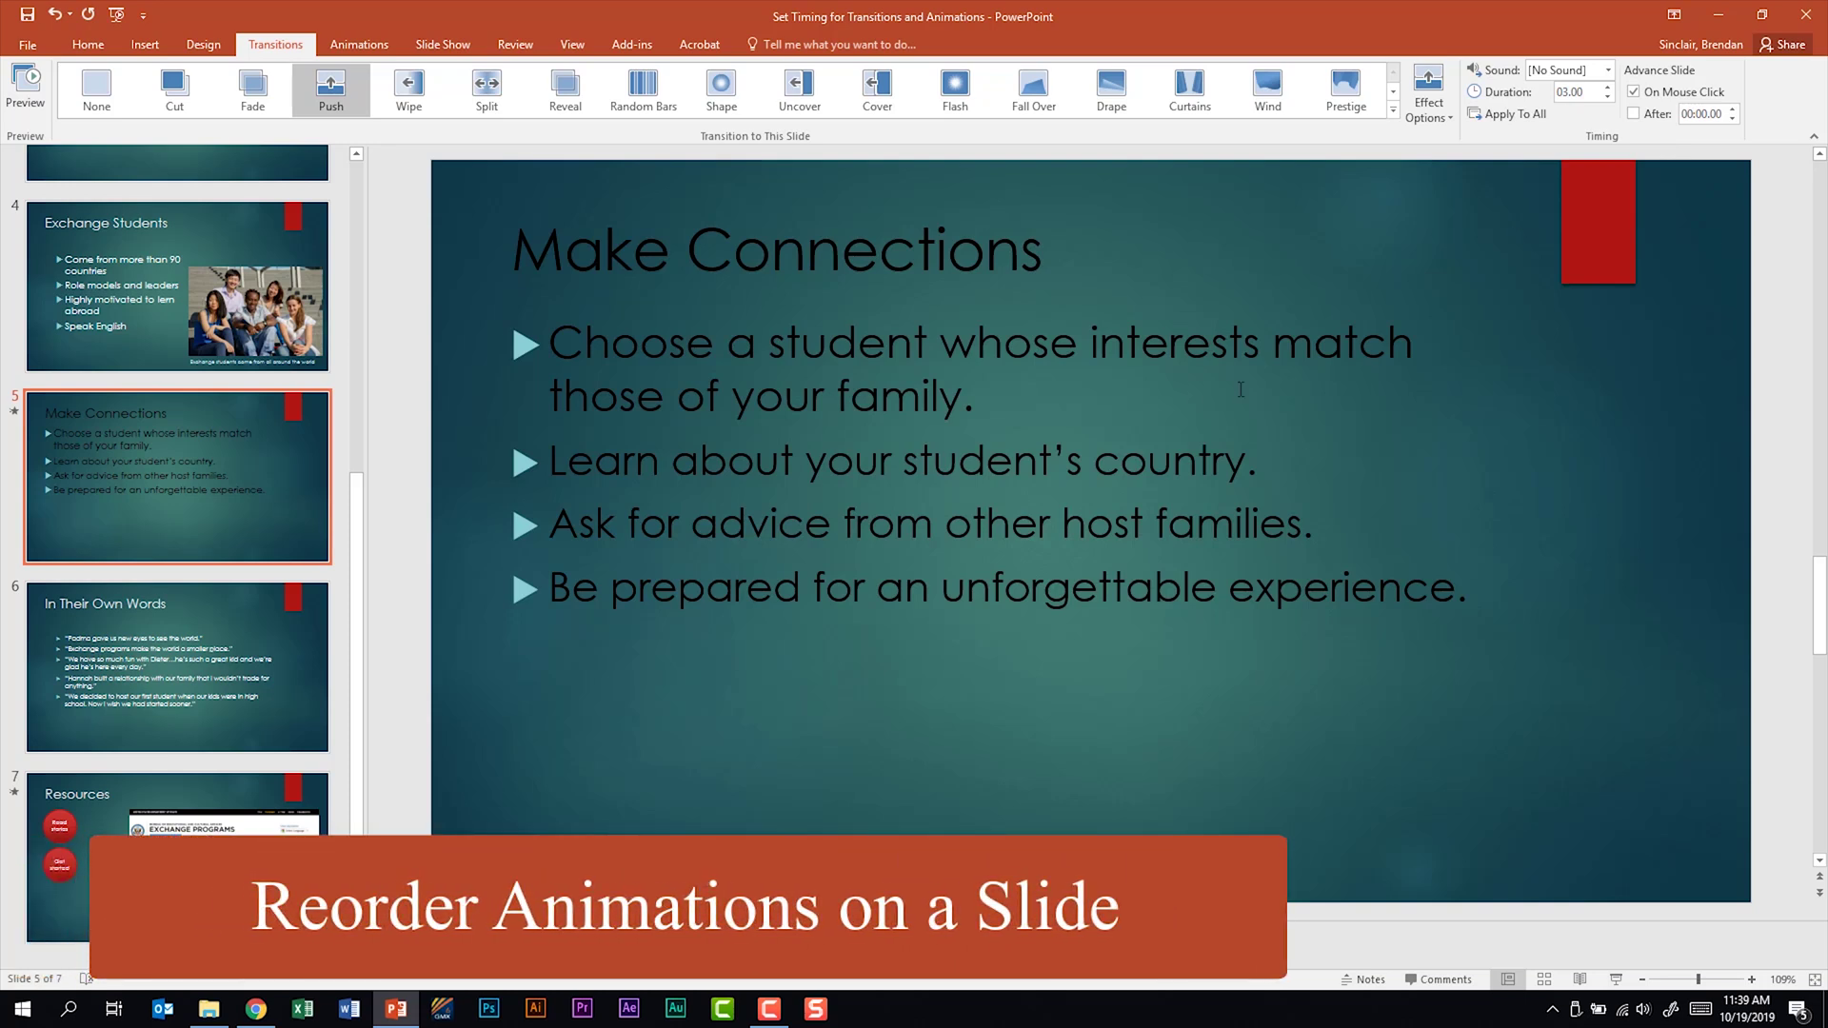
- Show the bullets' Fly In animation in the Animation Pane, expanded into four items
click(688, 473)
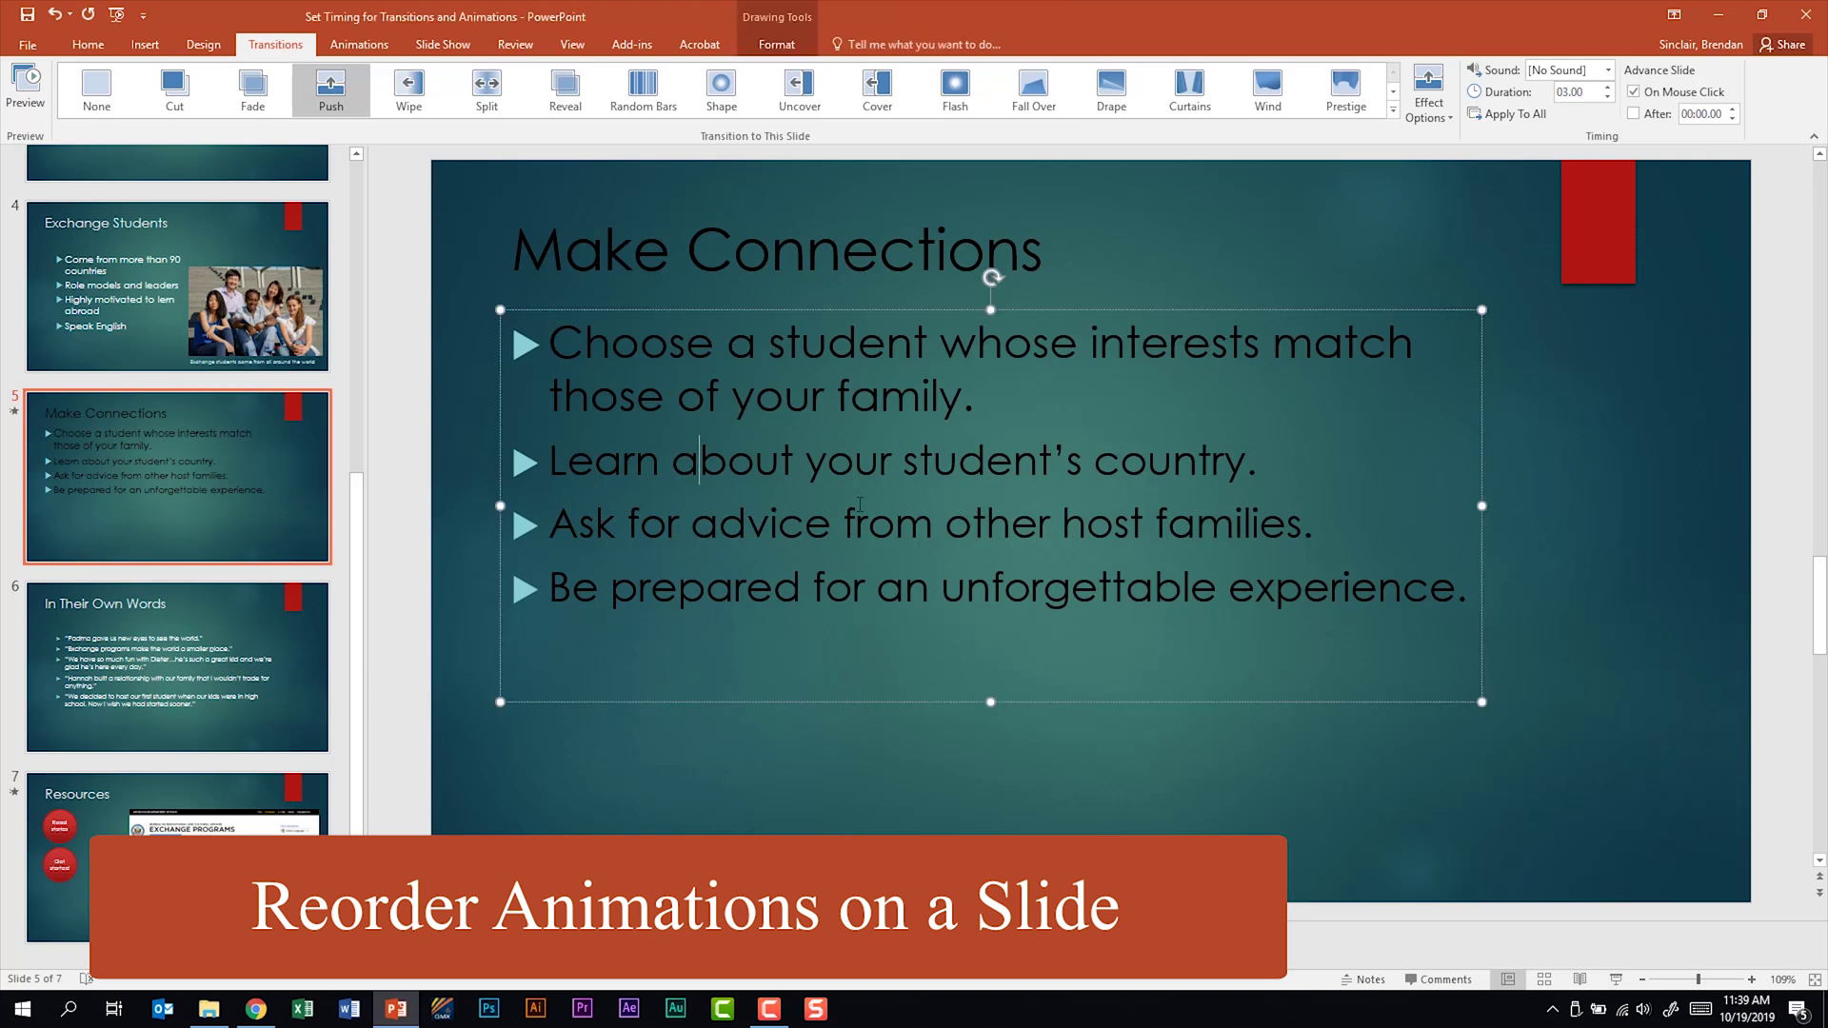
click(359, 44)
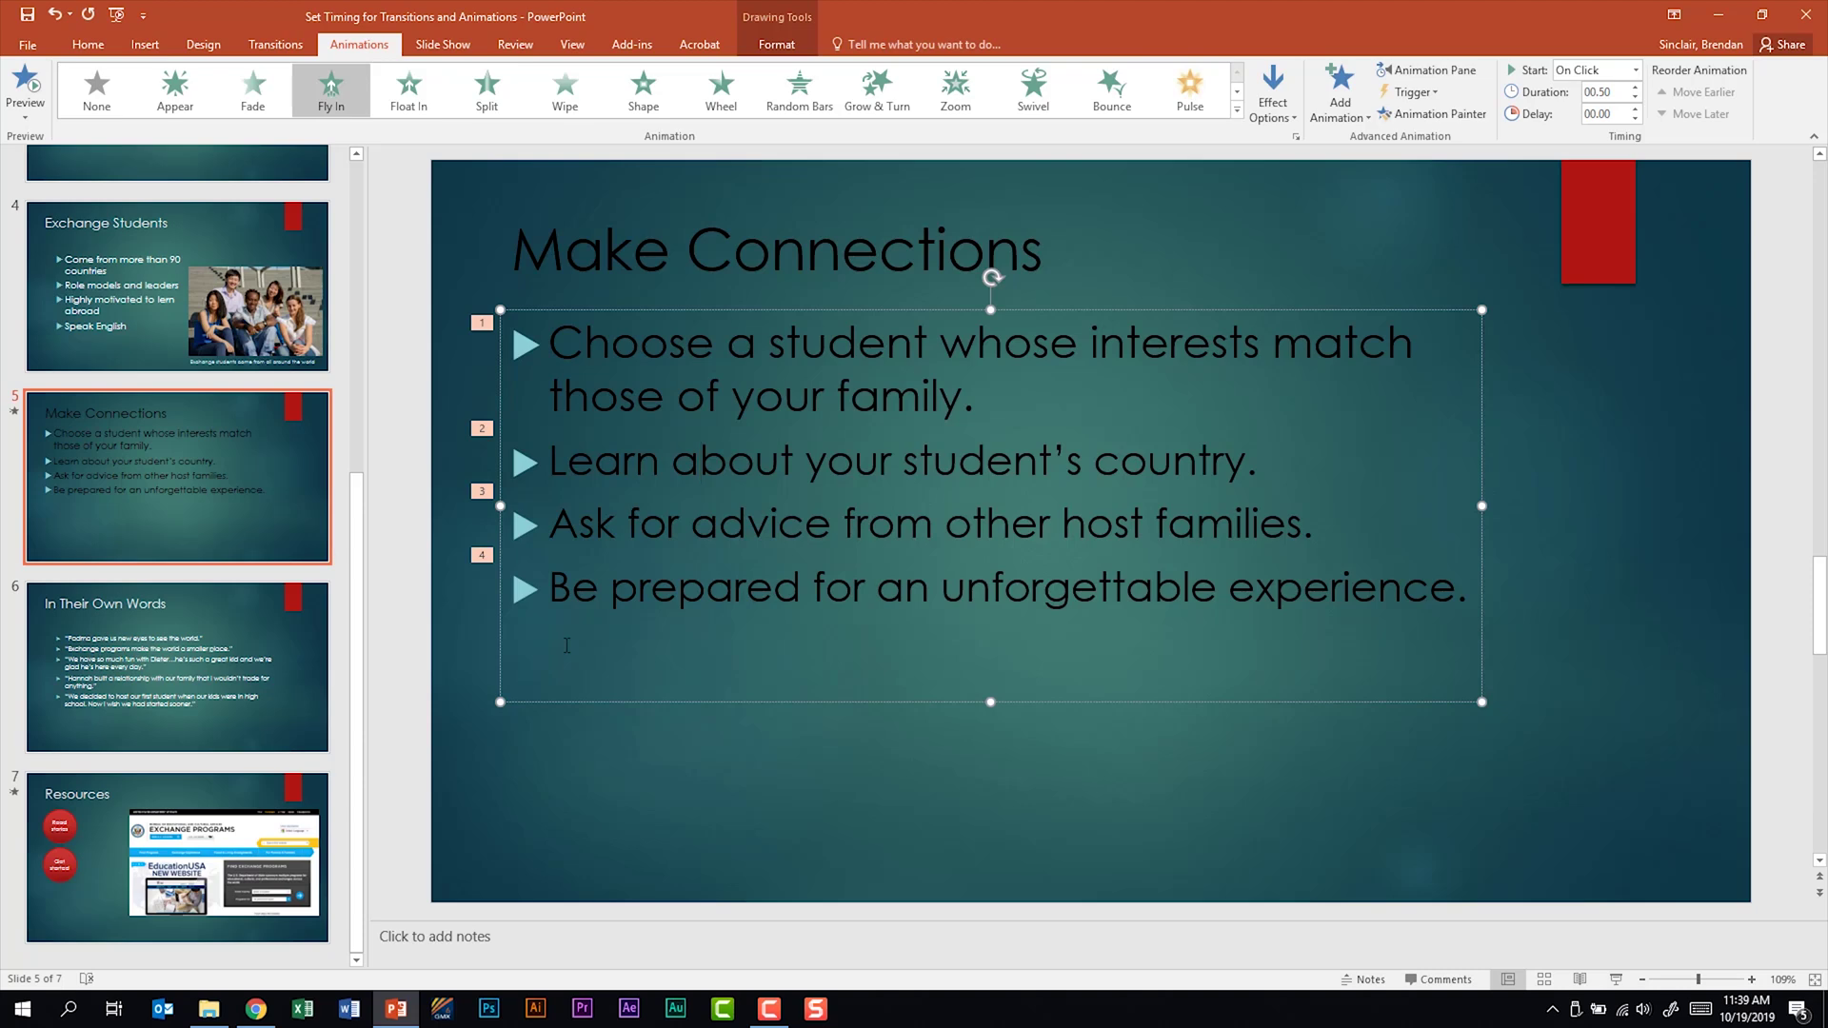
click(1425, 74)
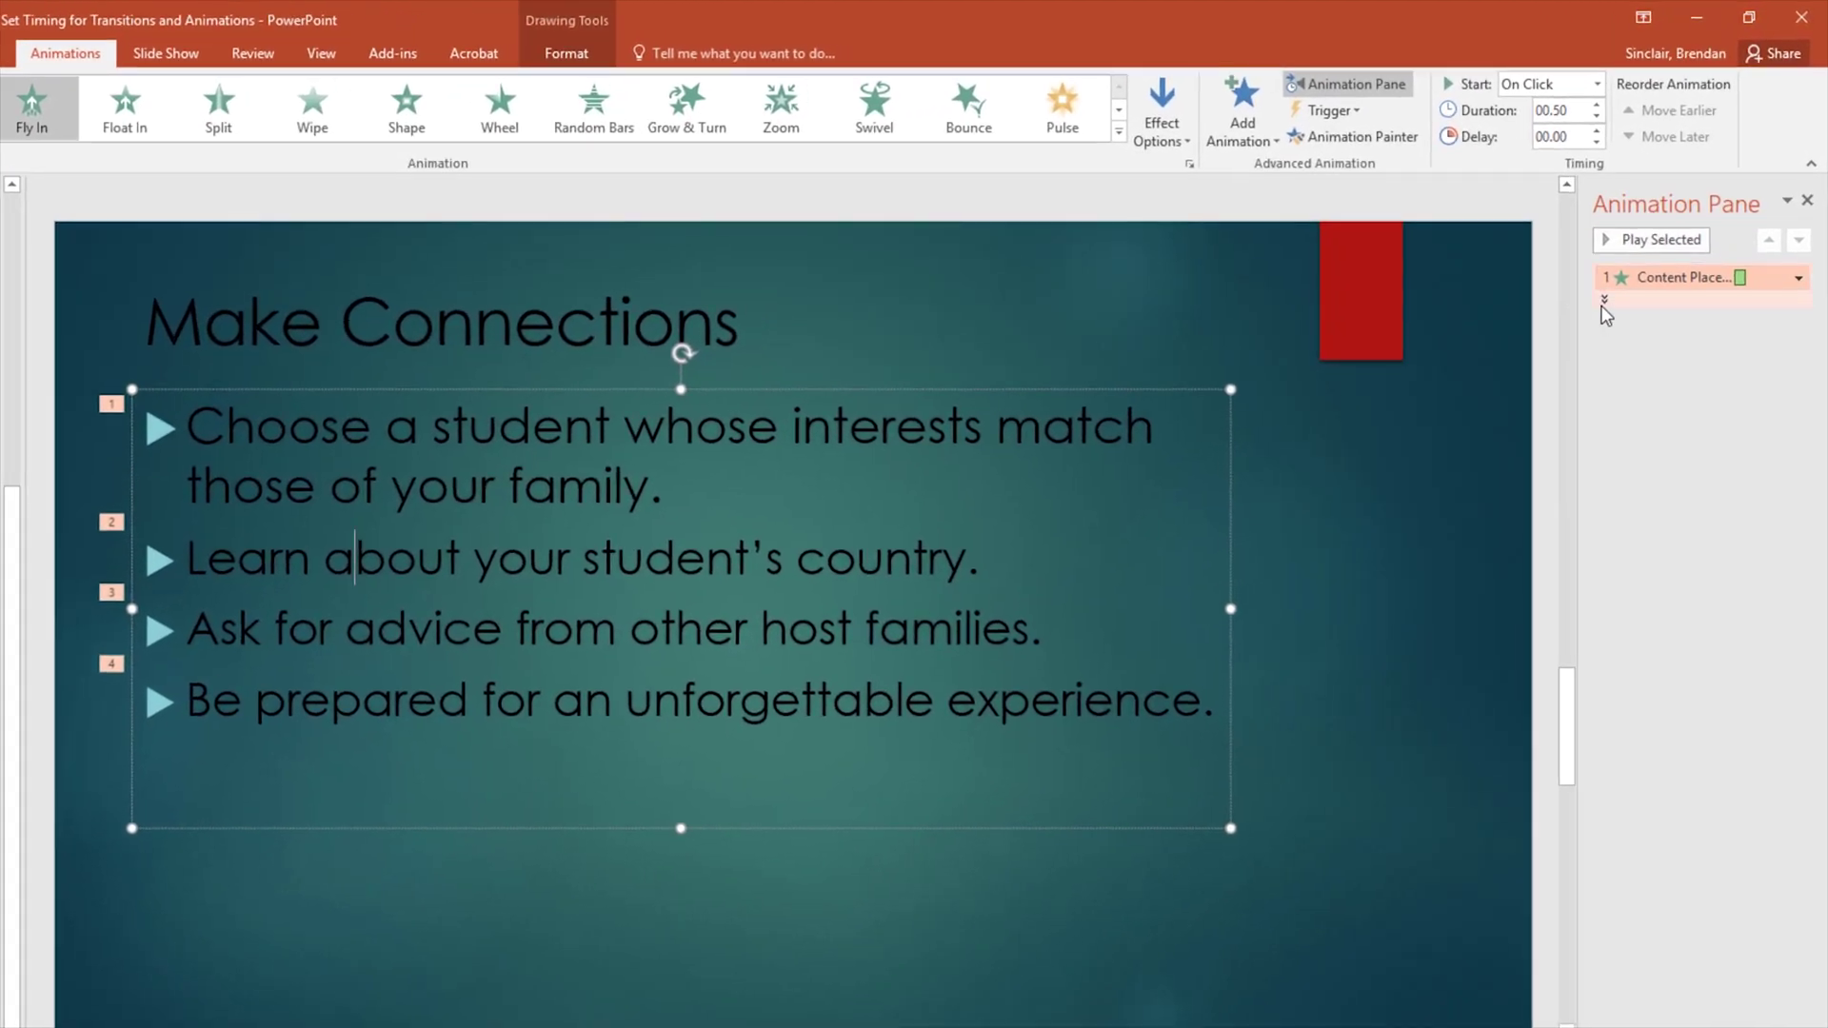
click(1641, 251)
drag(1579, 324, 1449, 330)
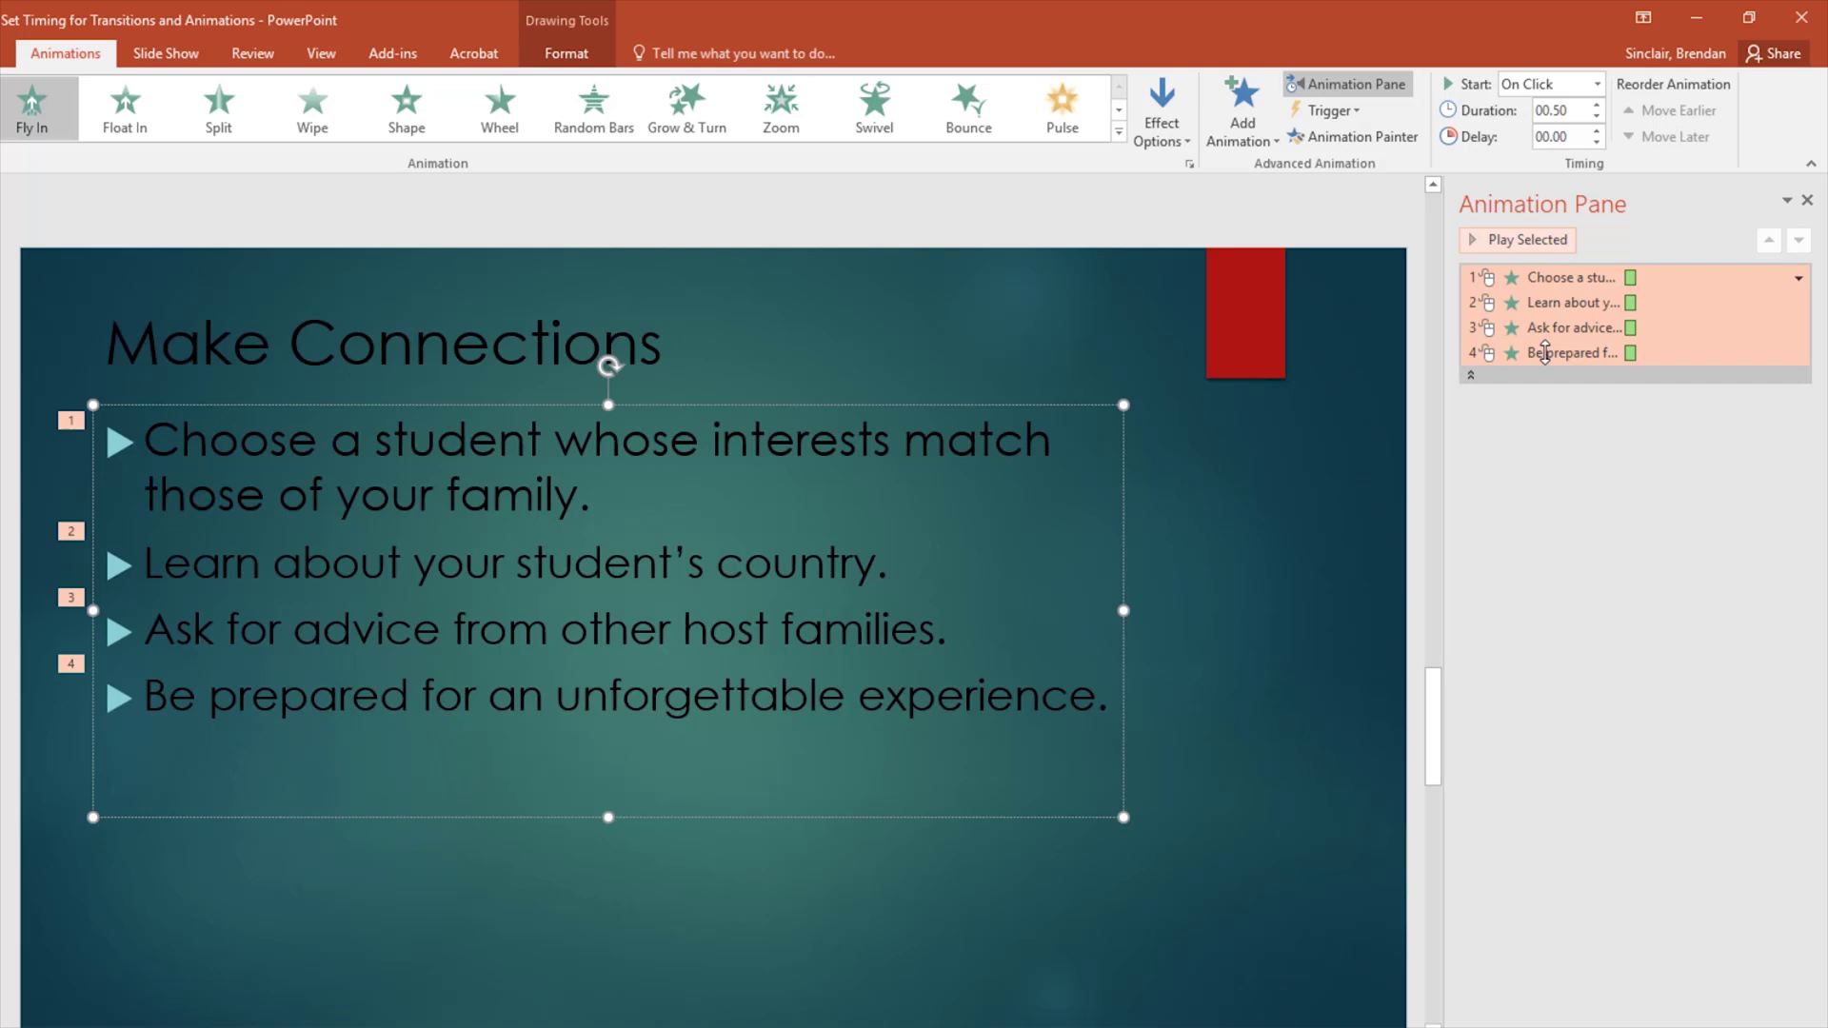
click(1550, 244)
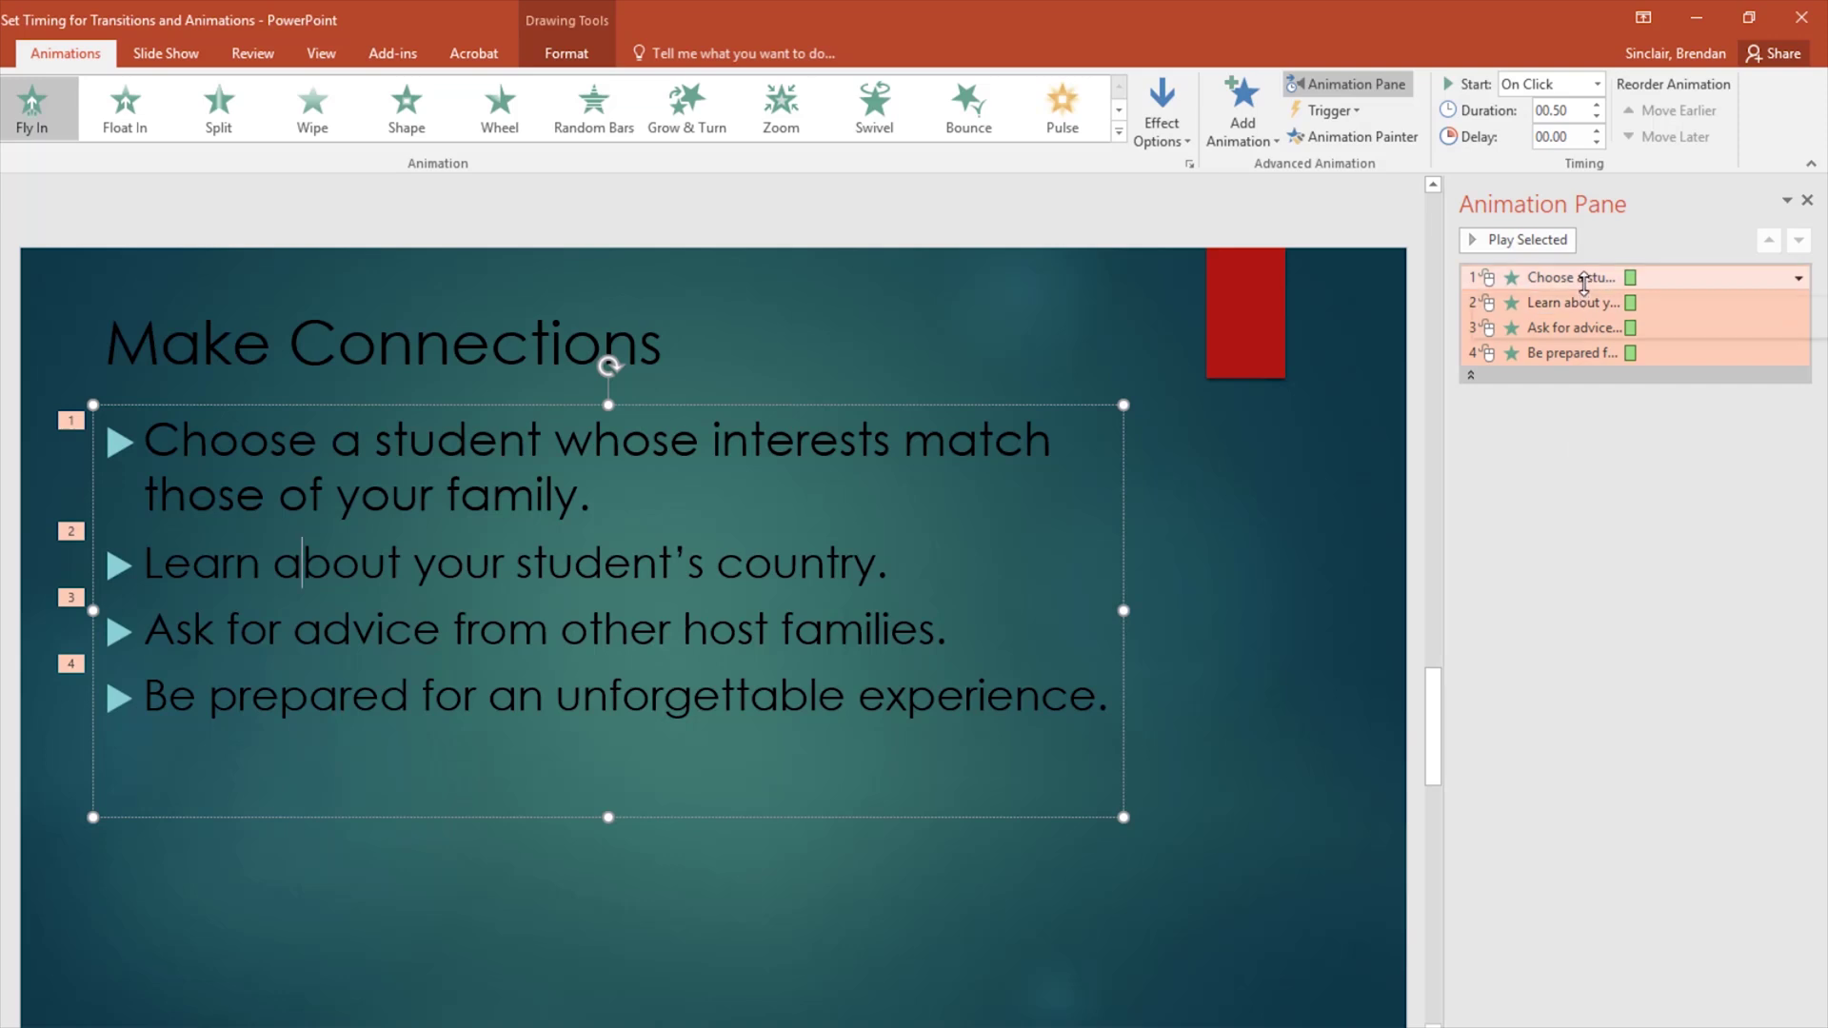
- Reorder the bullets to Ask for advice, Learn about, Choose a student, Be prepared
click(1583, 278)
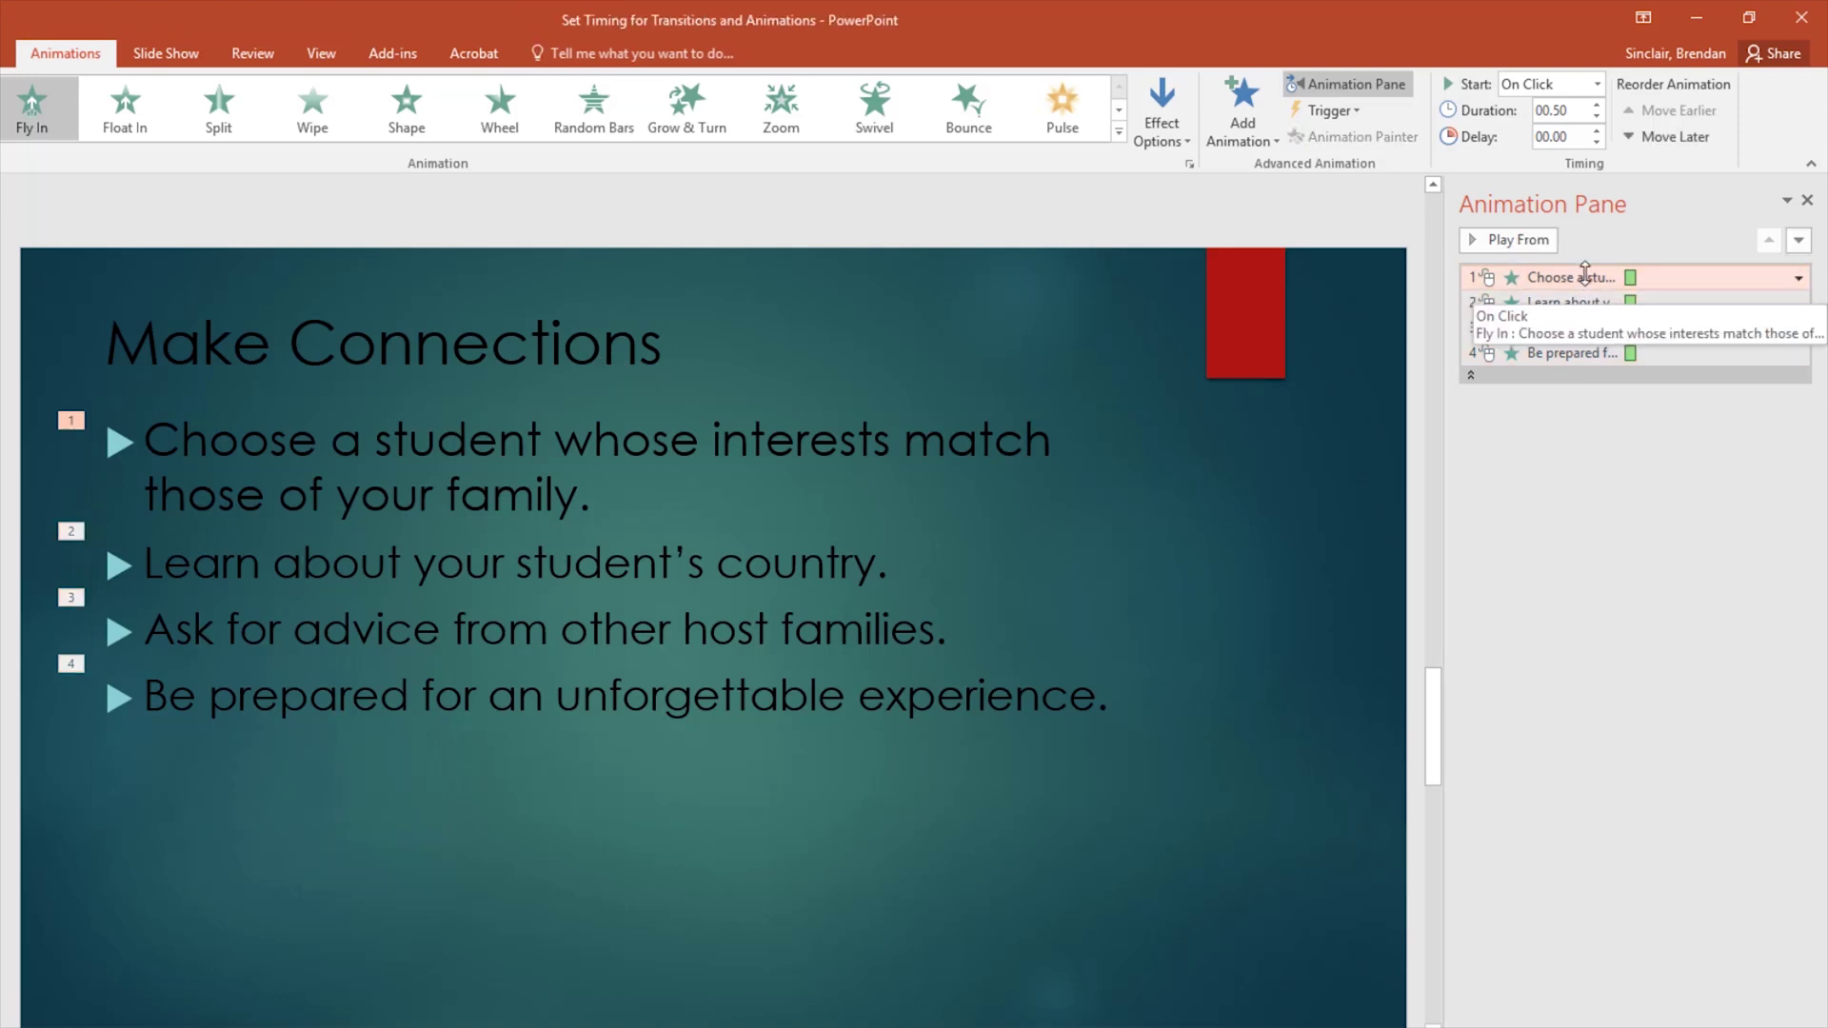
drag(1580, 272, 1584, 344)
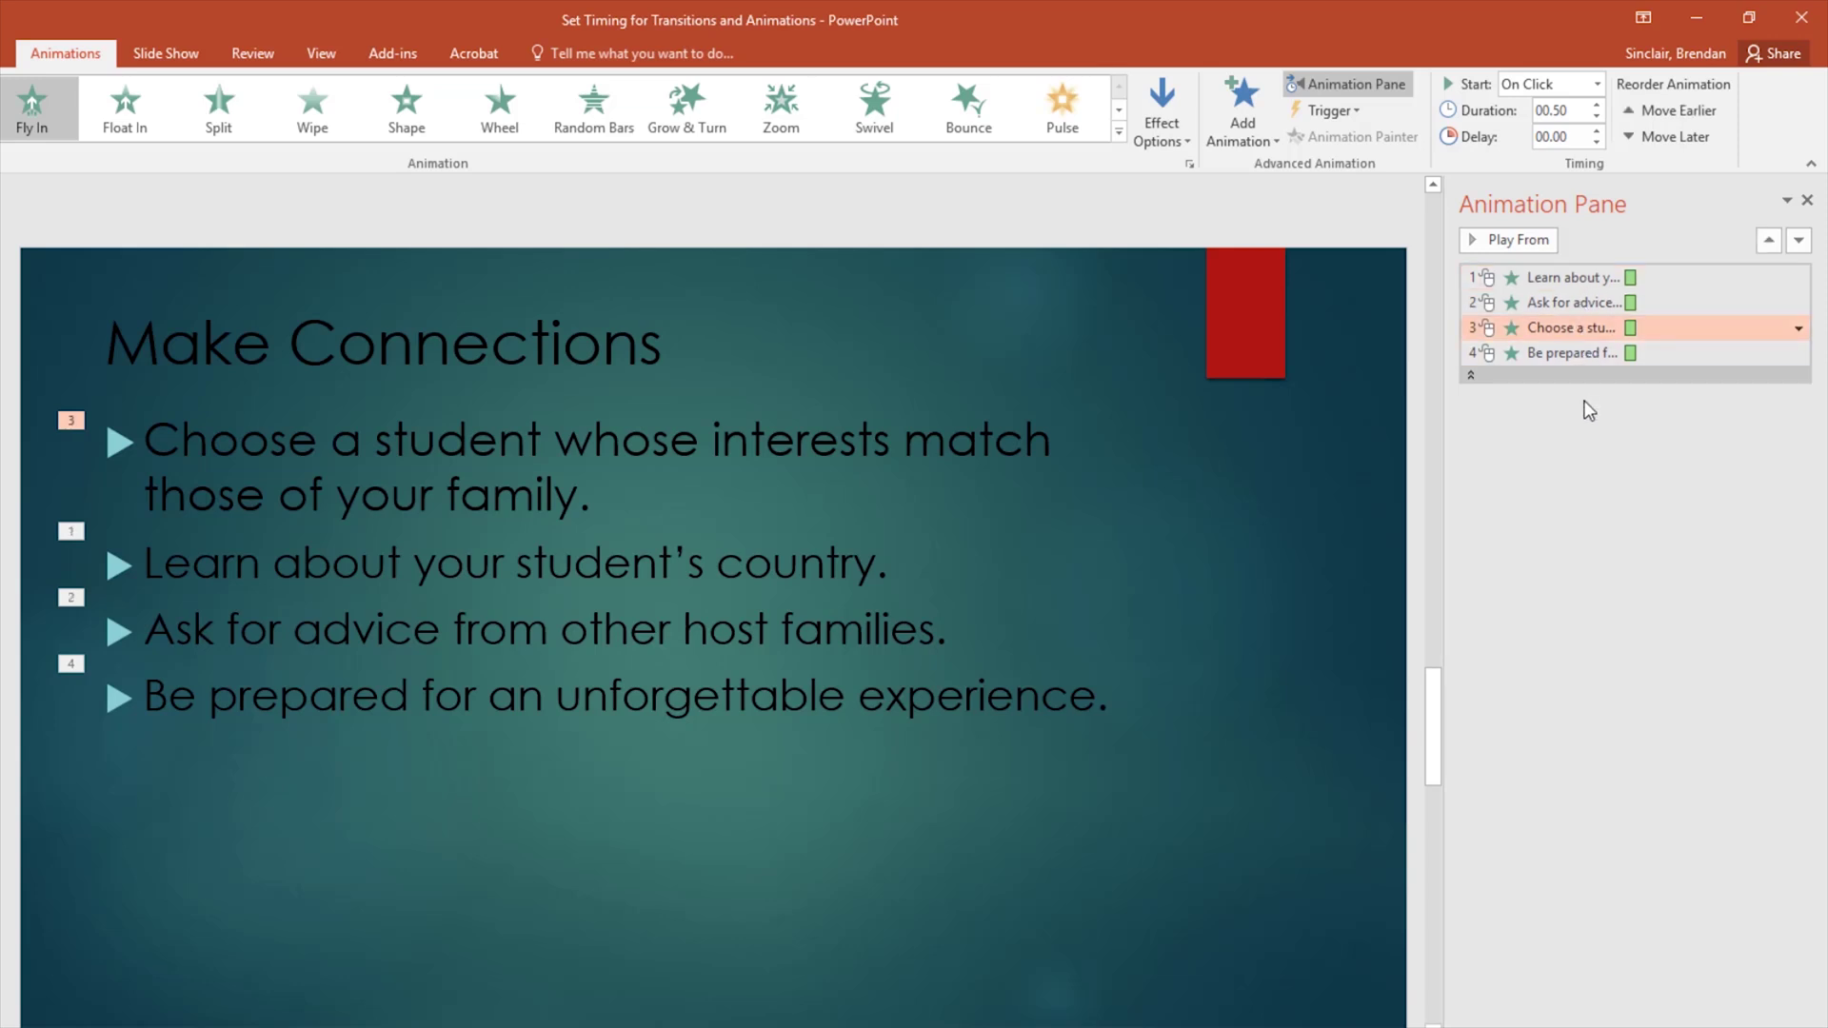
click(1575, 303)
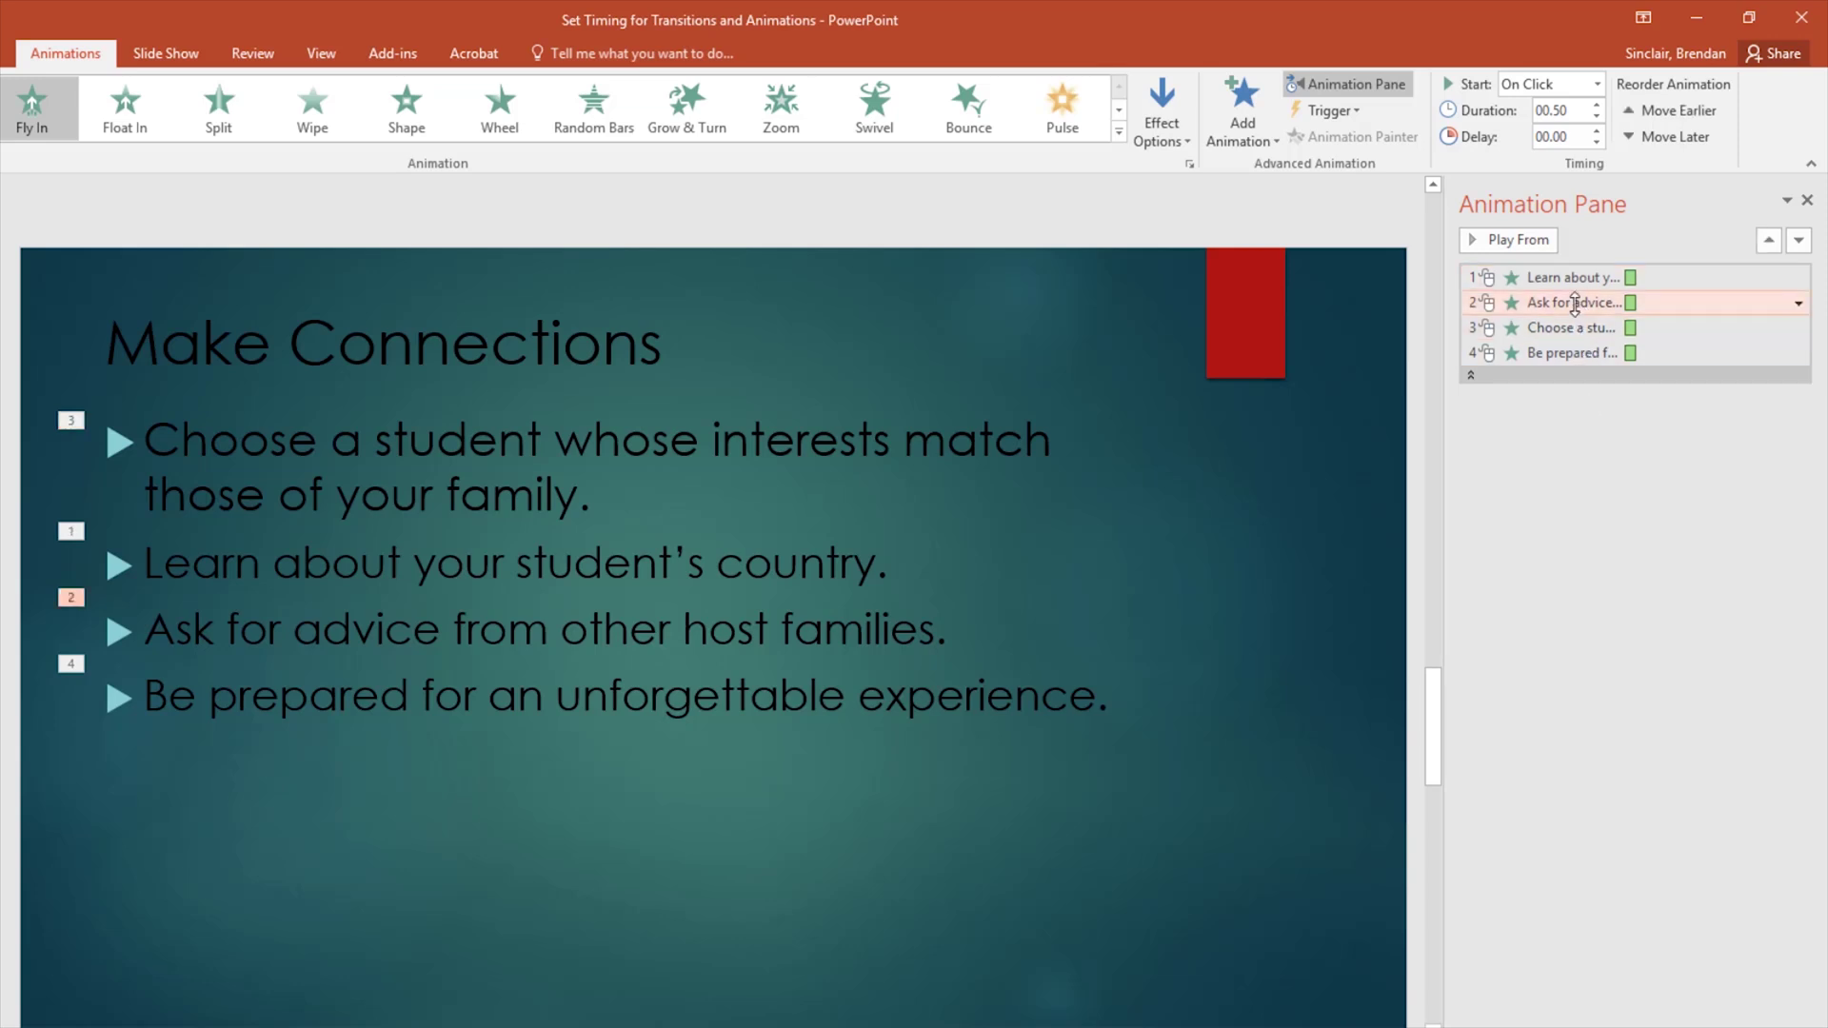
drag(1575, 303, 1576, 277)
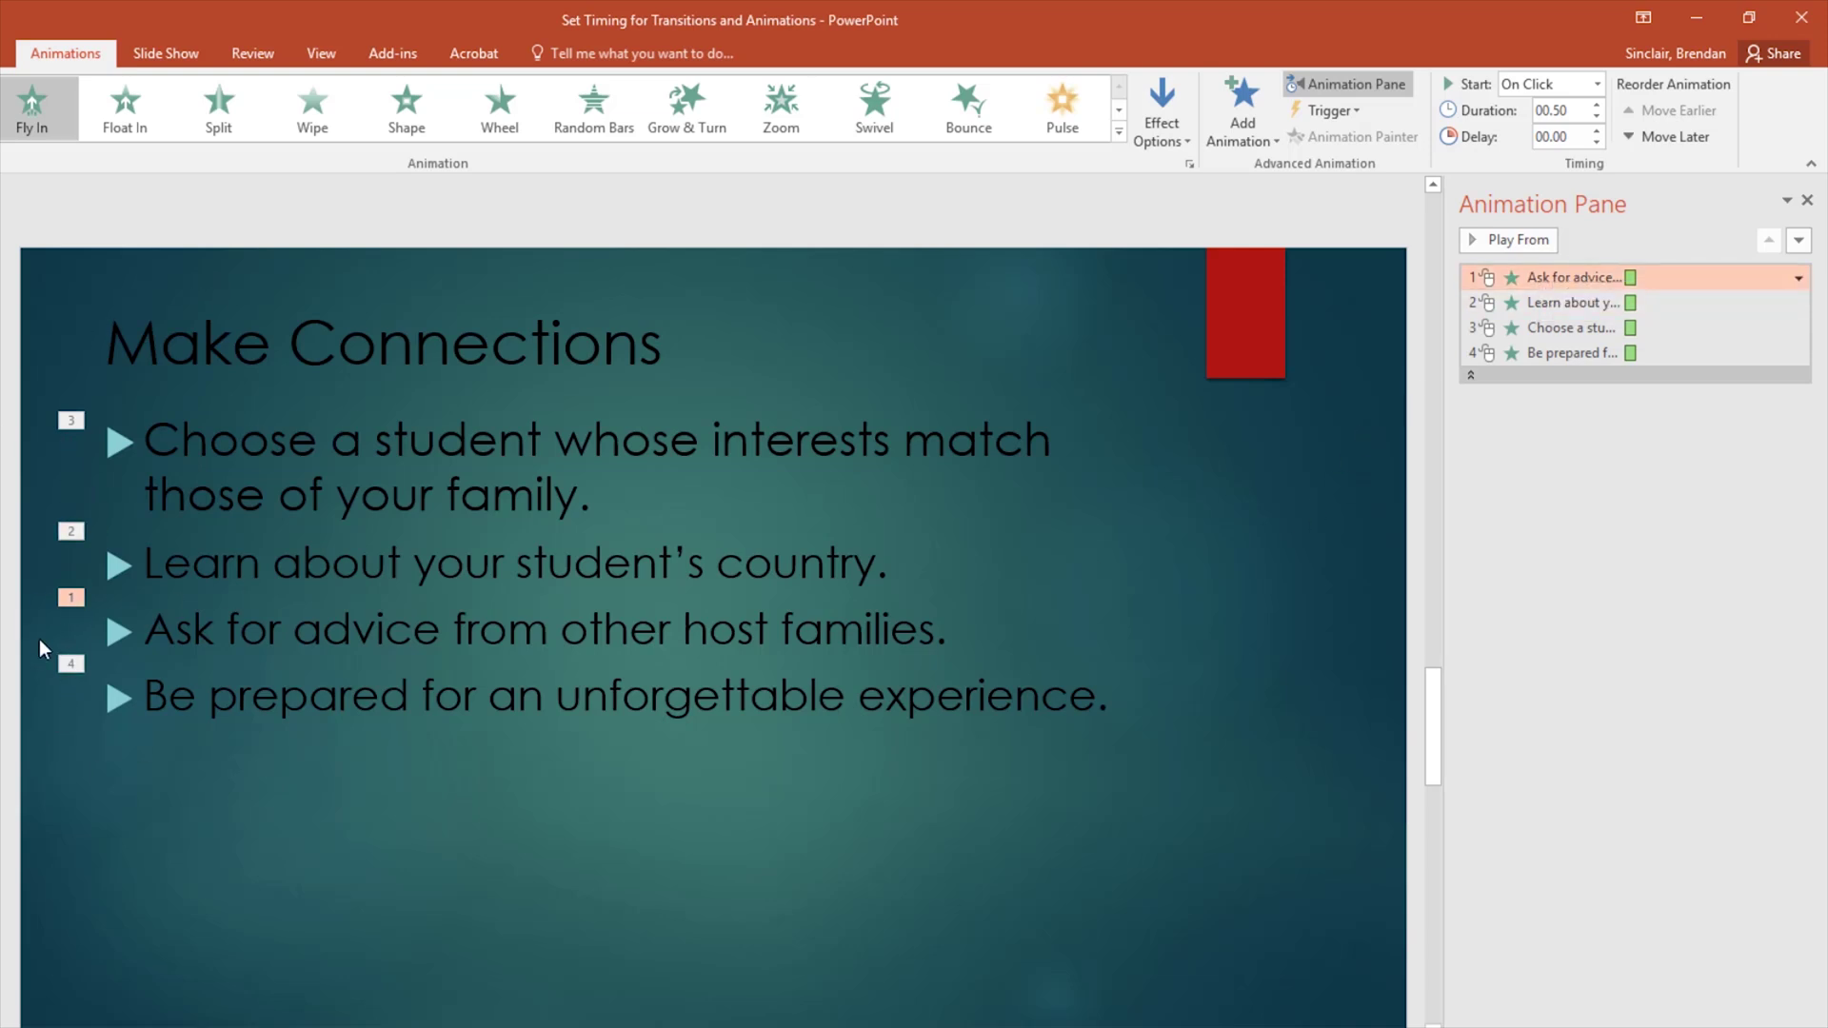
- Give the Ask for advice bullet's Fly In animation the Bomb sound
click(1486, 238)
click(1798, 279)
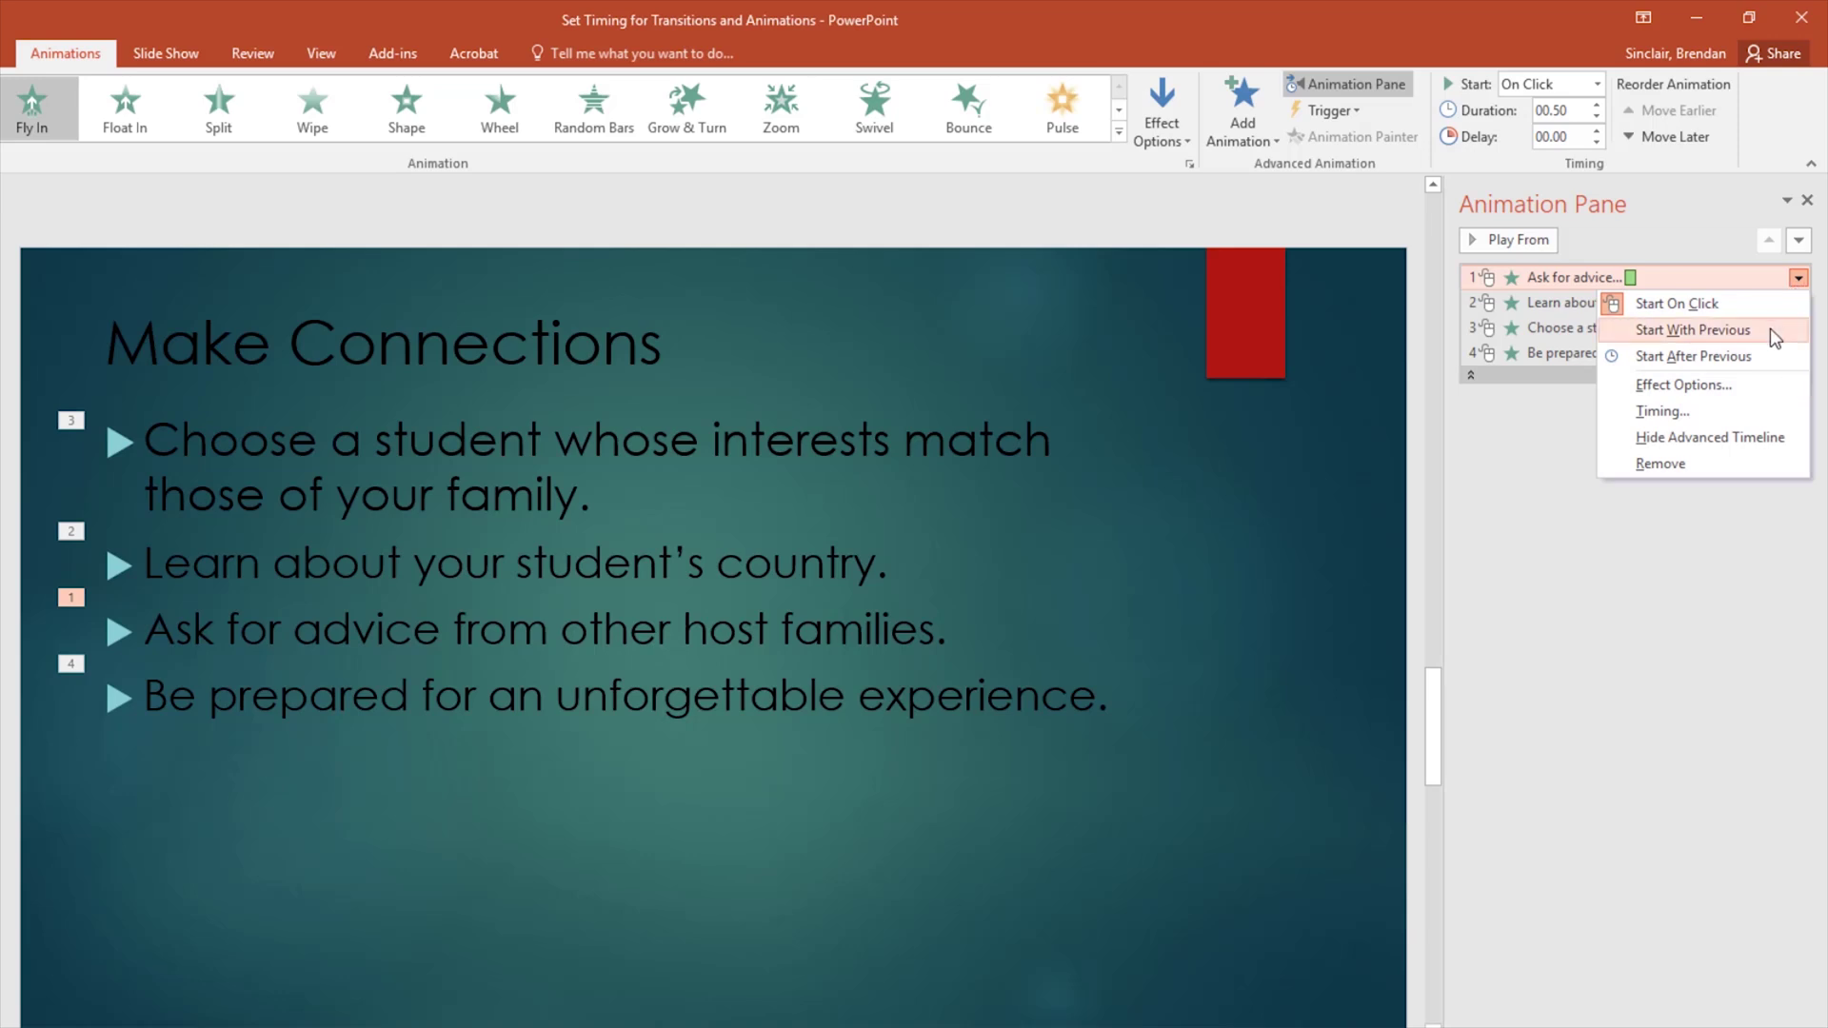
click(1759, 391)
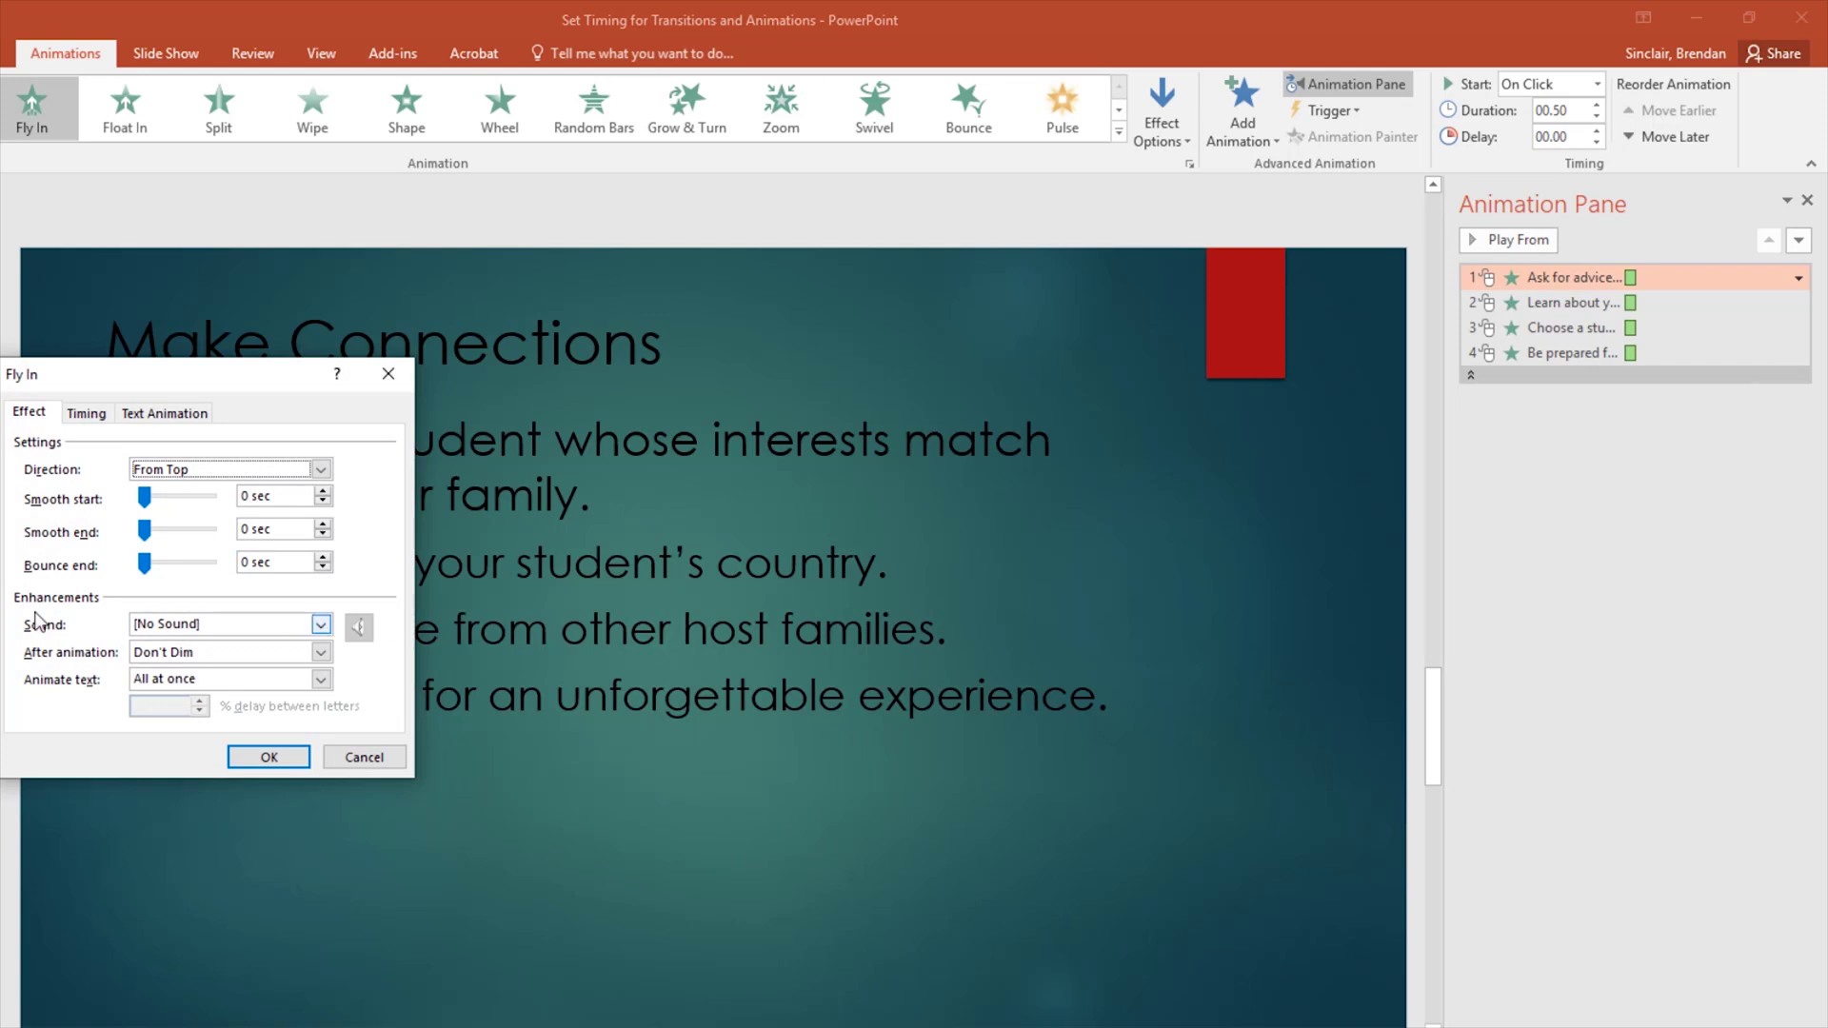
click(321, 624)
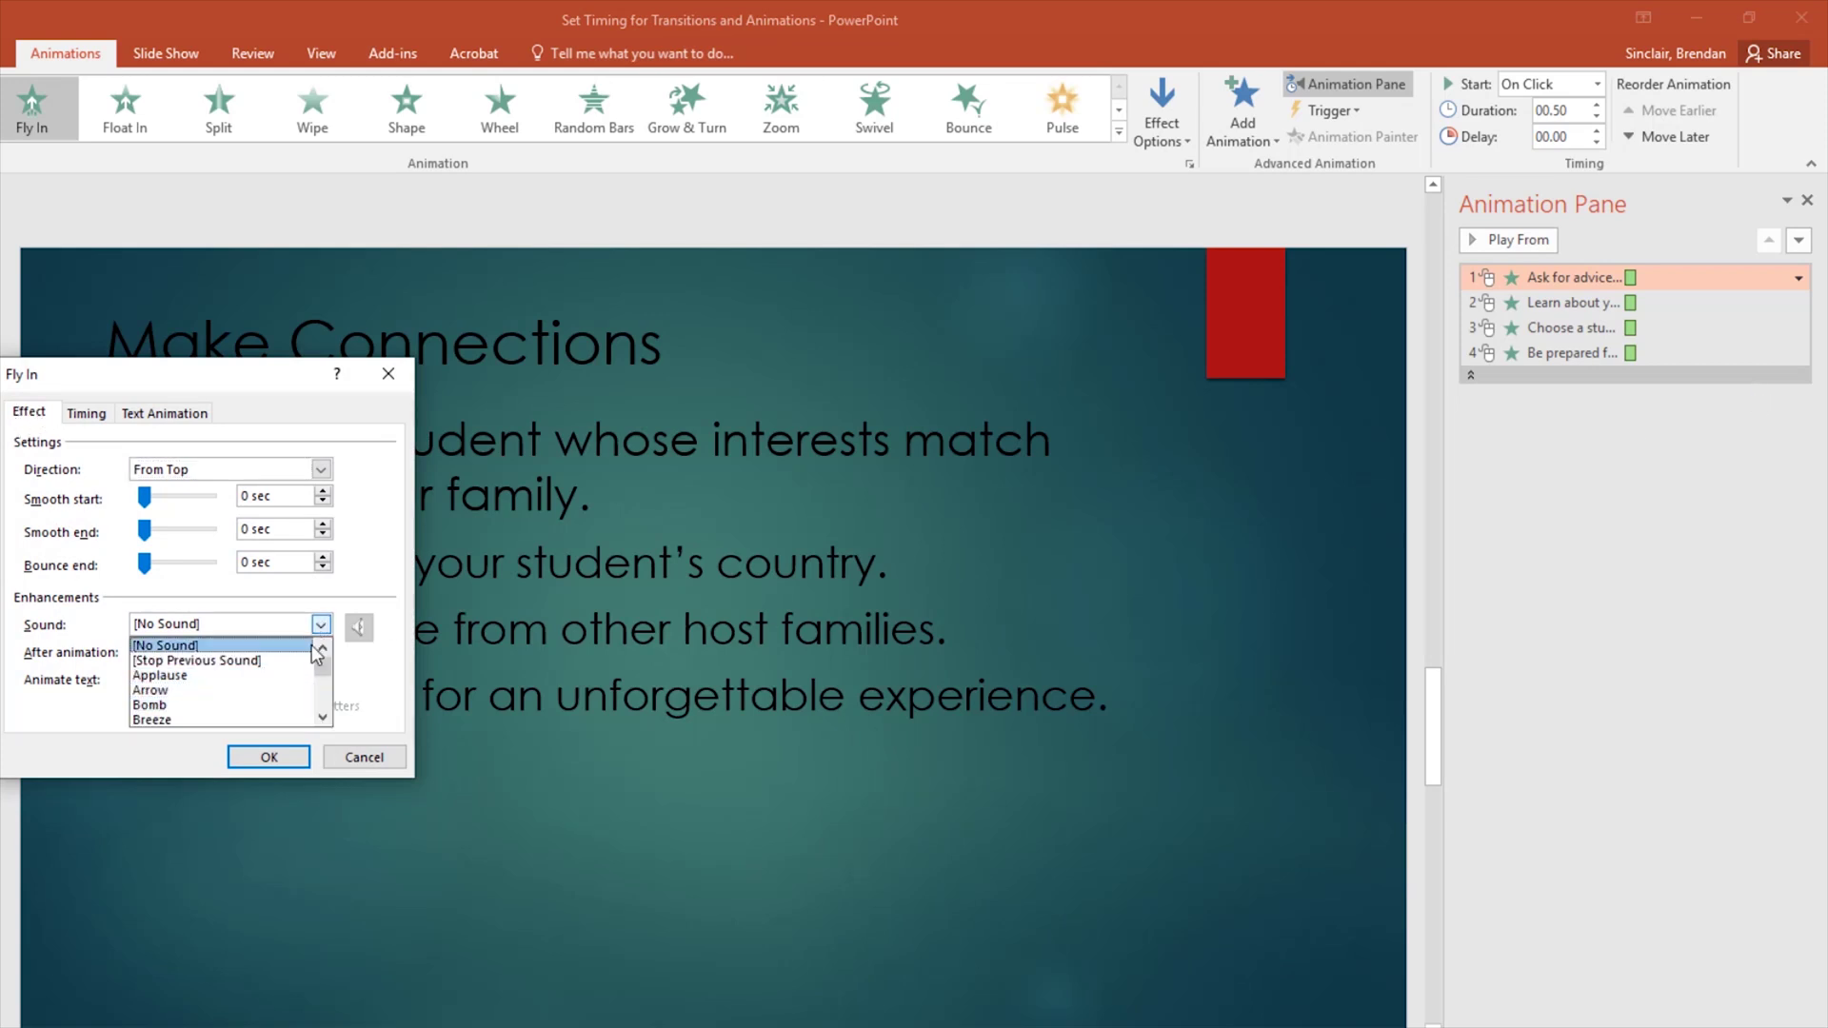
click(279, 705)
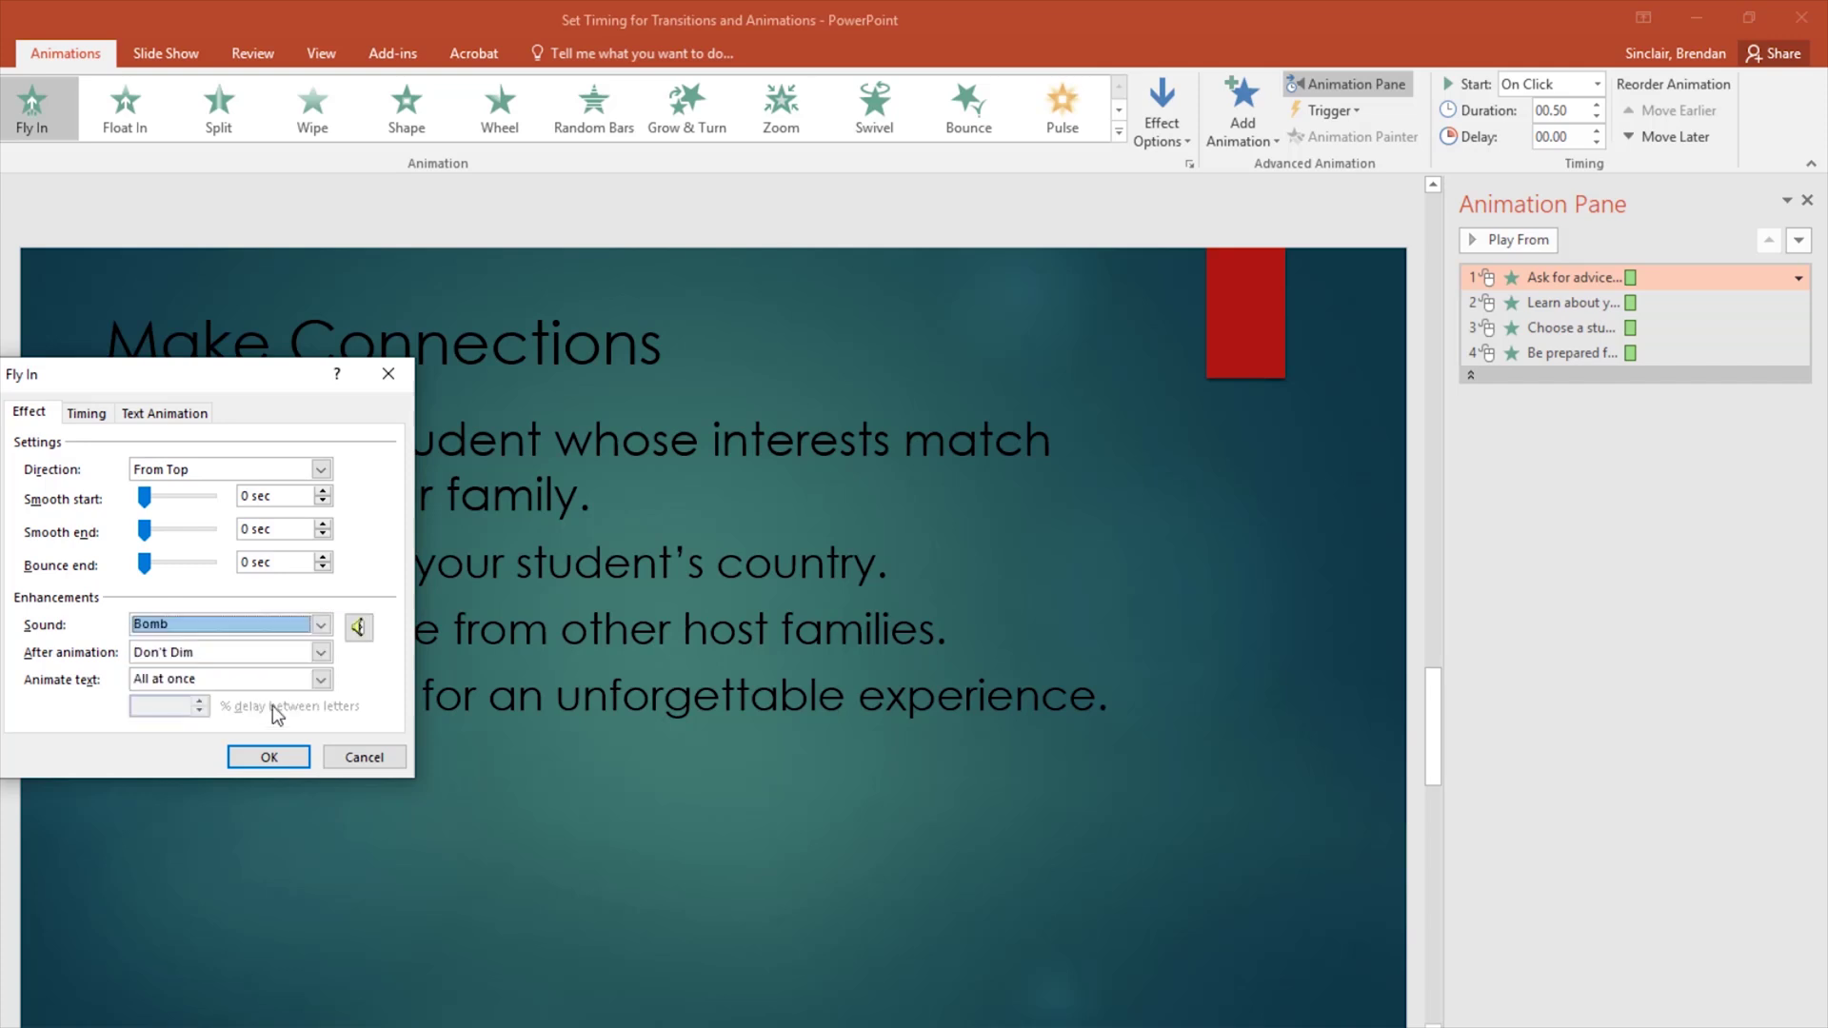
click(268, 756)
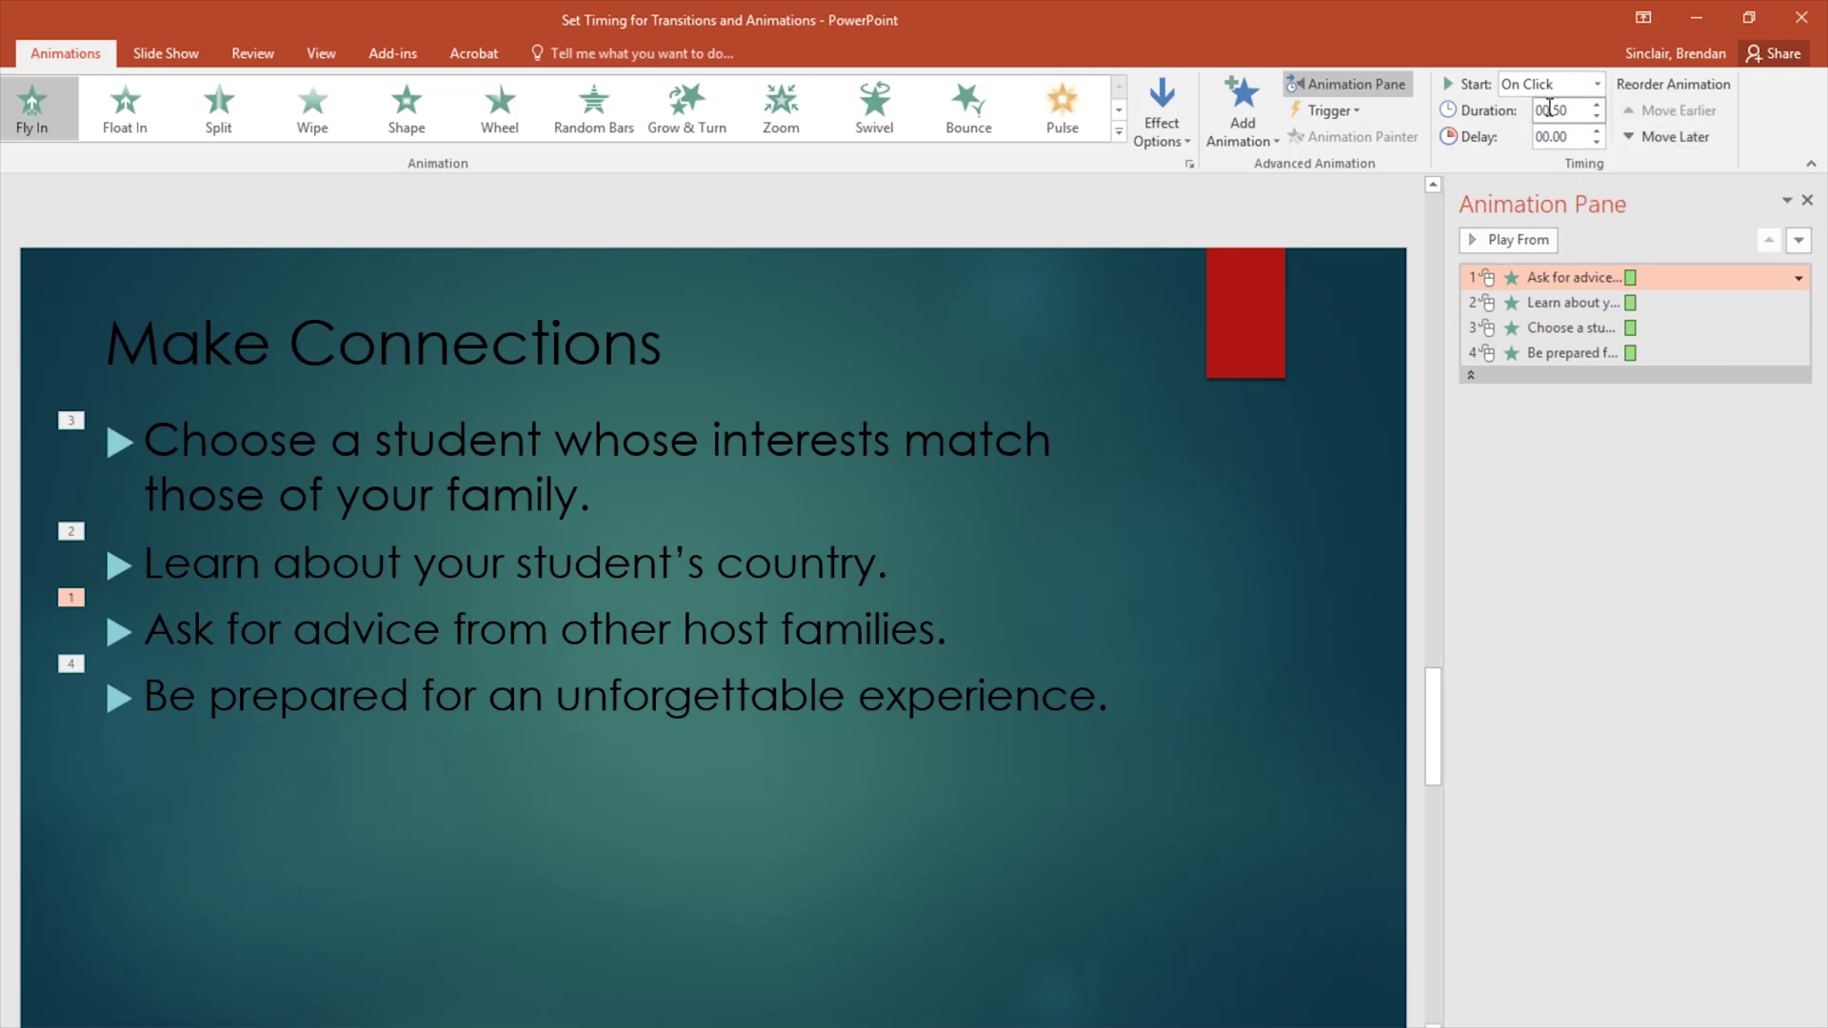
- Show the start options for the Ask for advice animation, currently On Click
click(1589, 84)
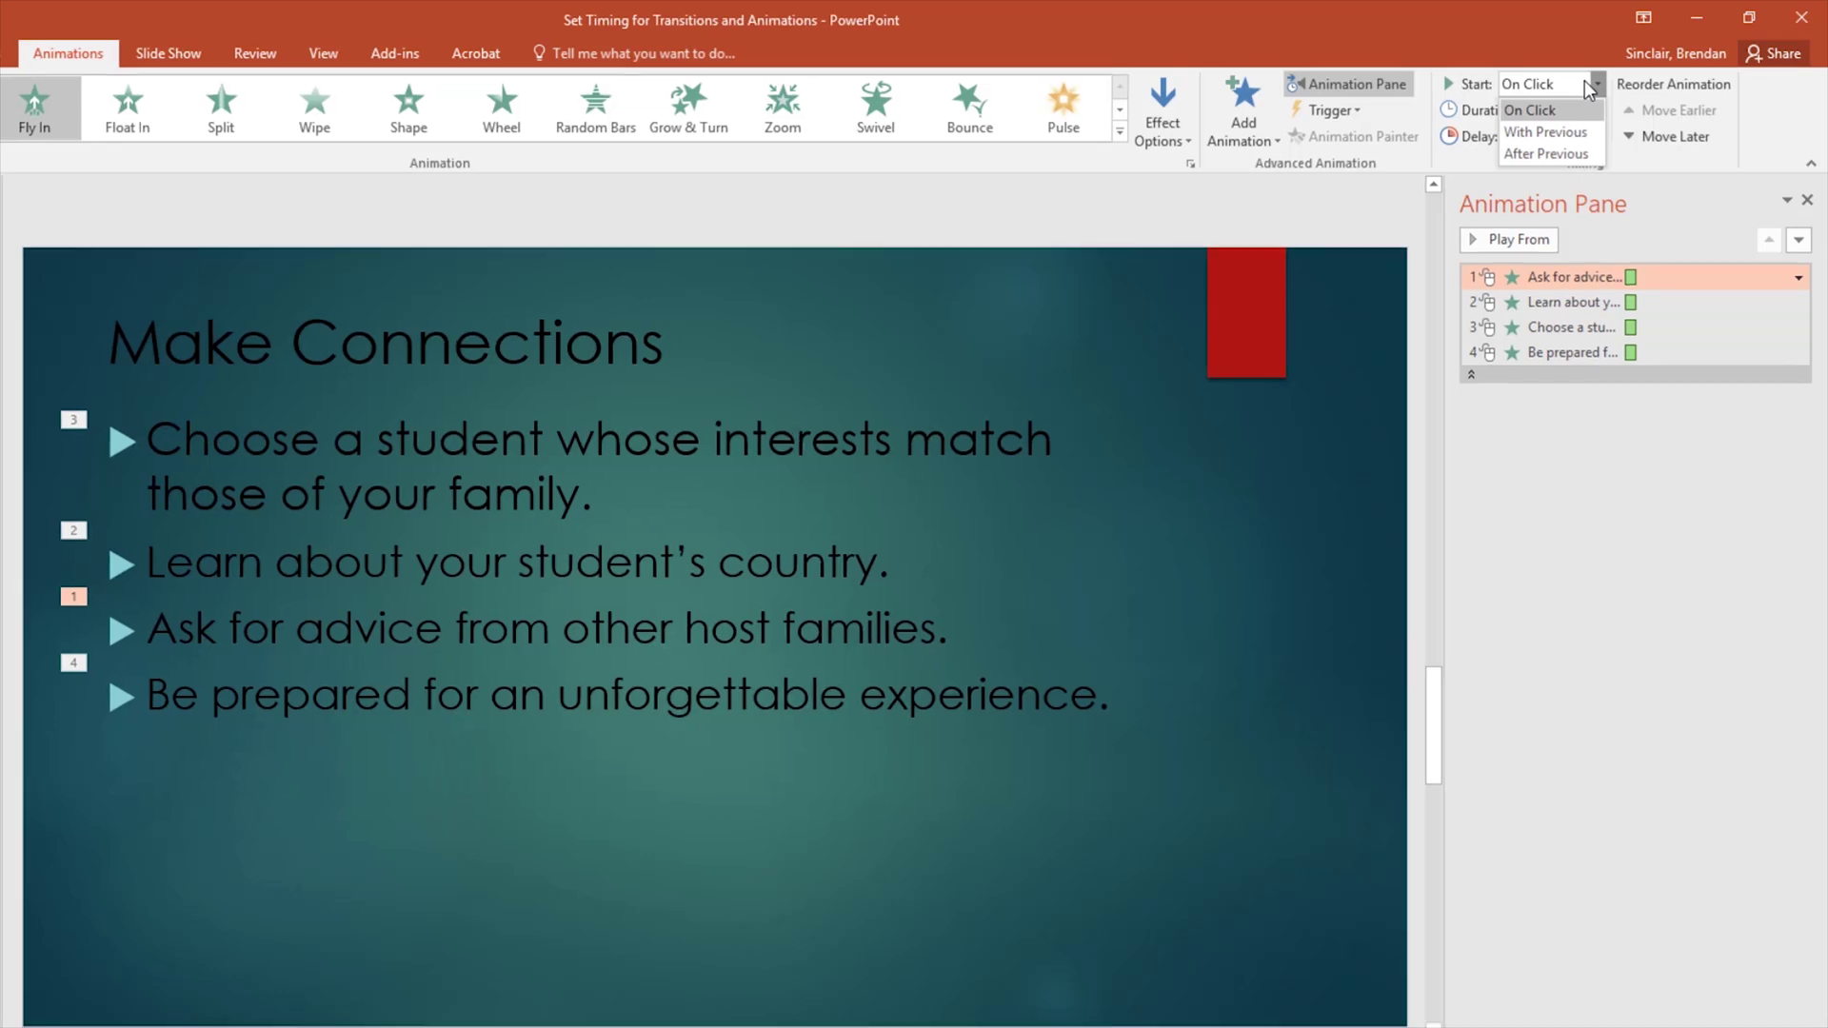